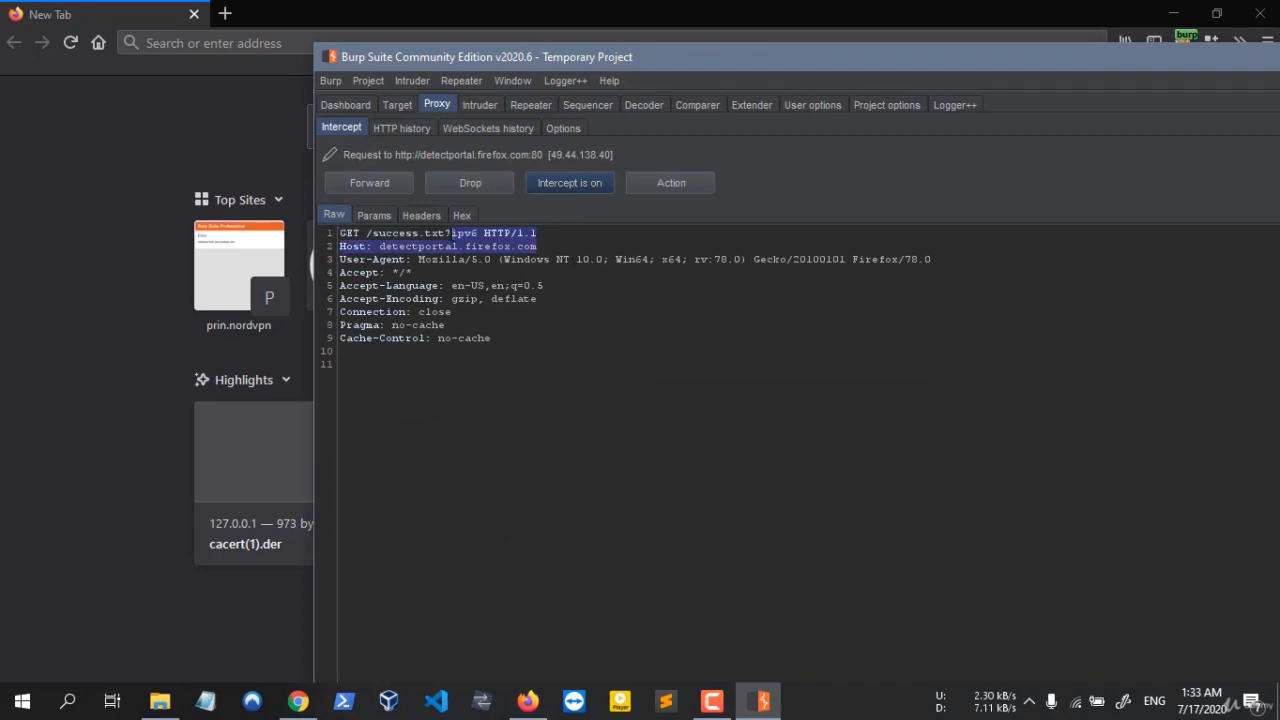
Step: Forward the queued intercepted Firefox background requests and WebSocket messages, starting with the detectportal.firefox.com request
click(584, 246)
drag(540, 246, 387, 247)
double_click(387, 247)
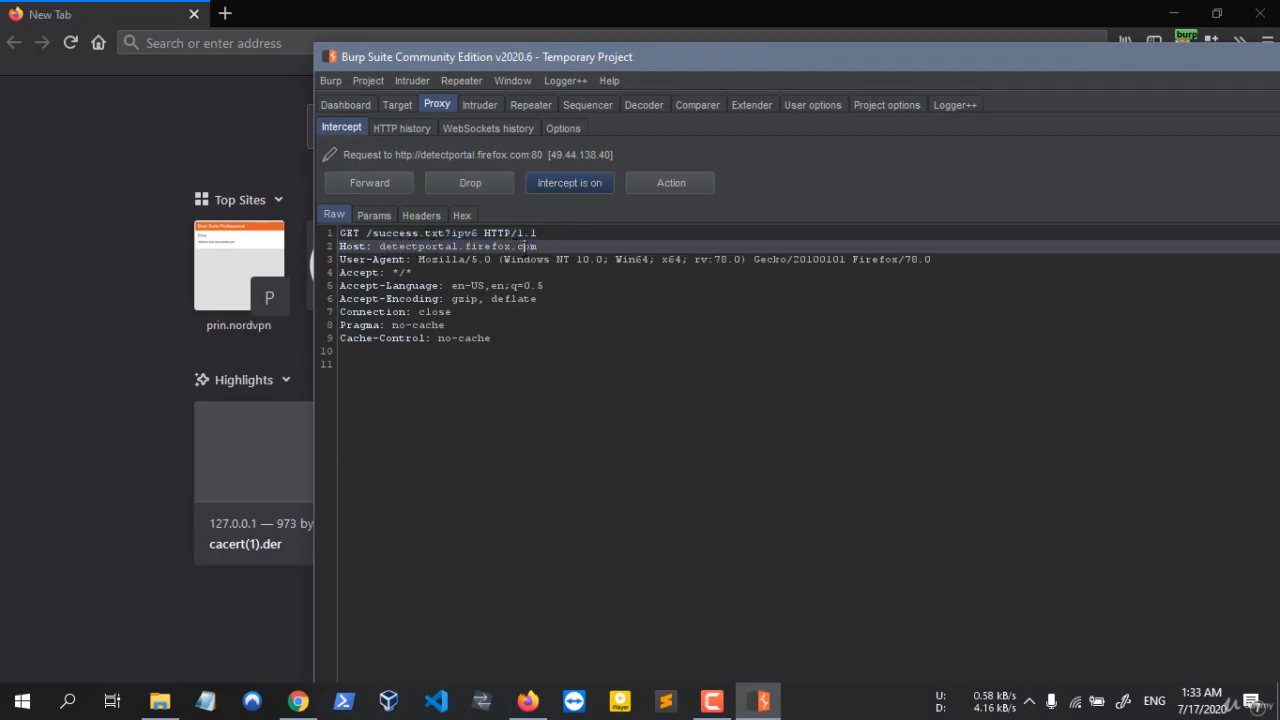
click(396, 180)
click(396, 182)
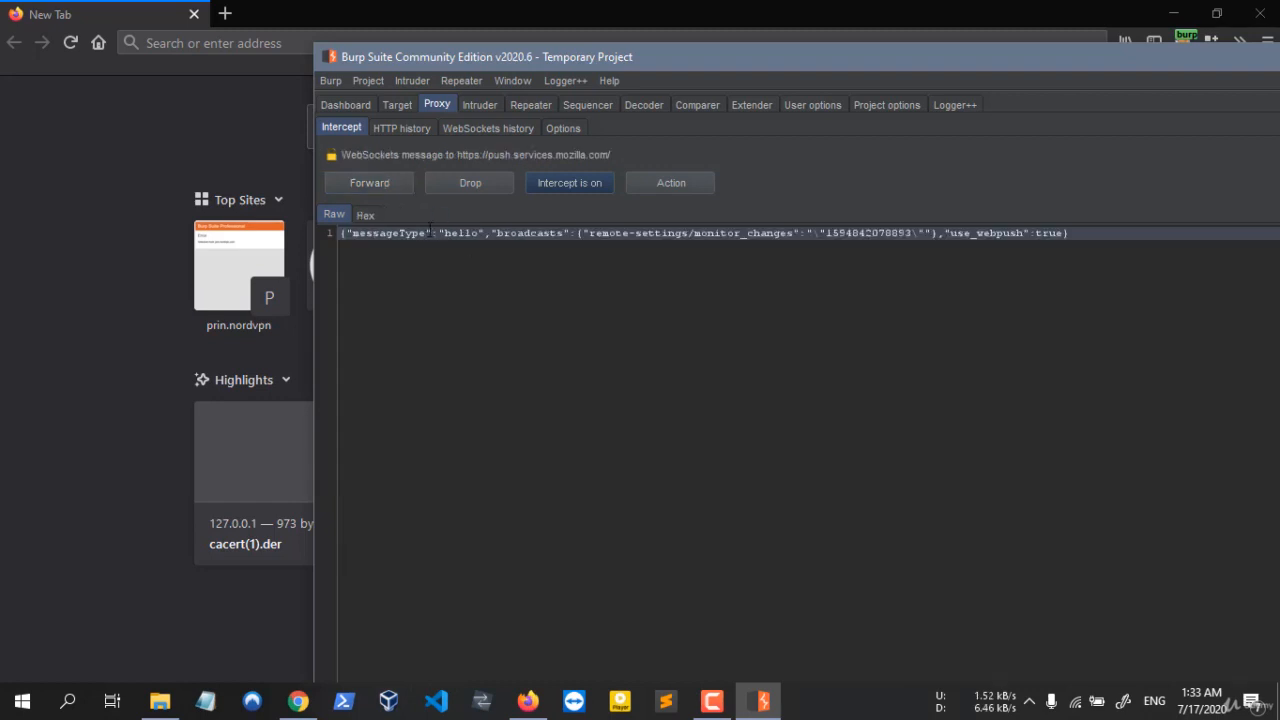
click(386, 183)
click(386, 182)
click(386, 182)
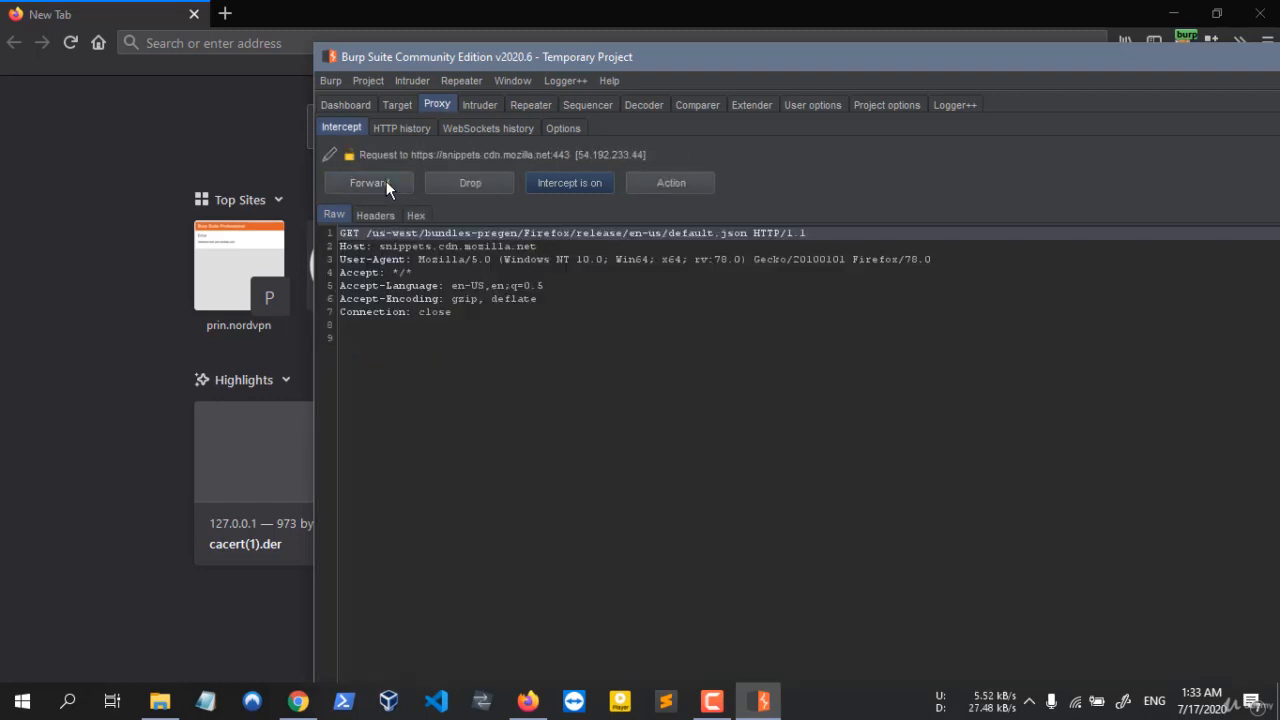
click(386, 182)
click(386, 182)
click(386, 182)
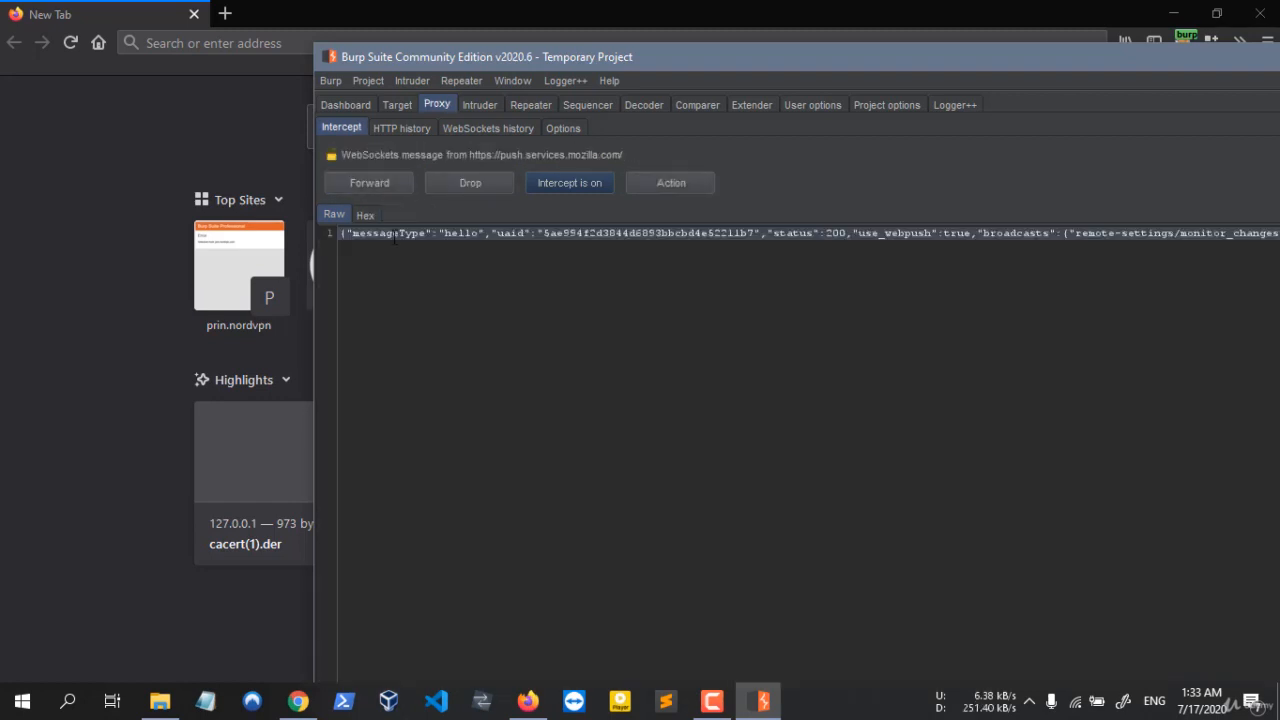
click(385, 183)
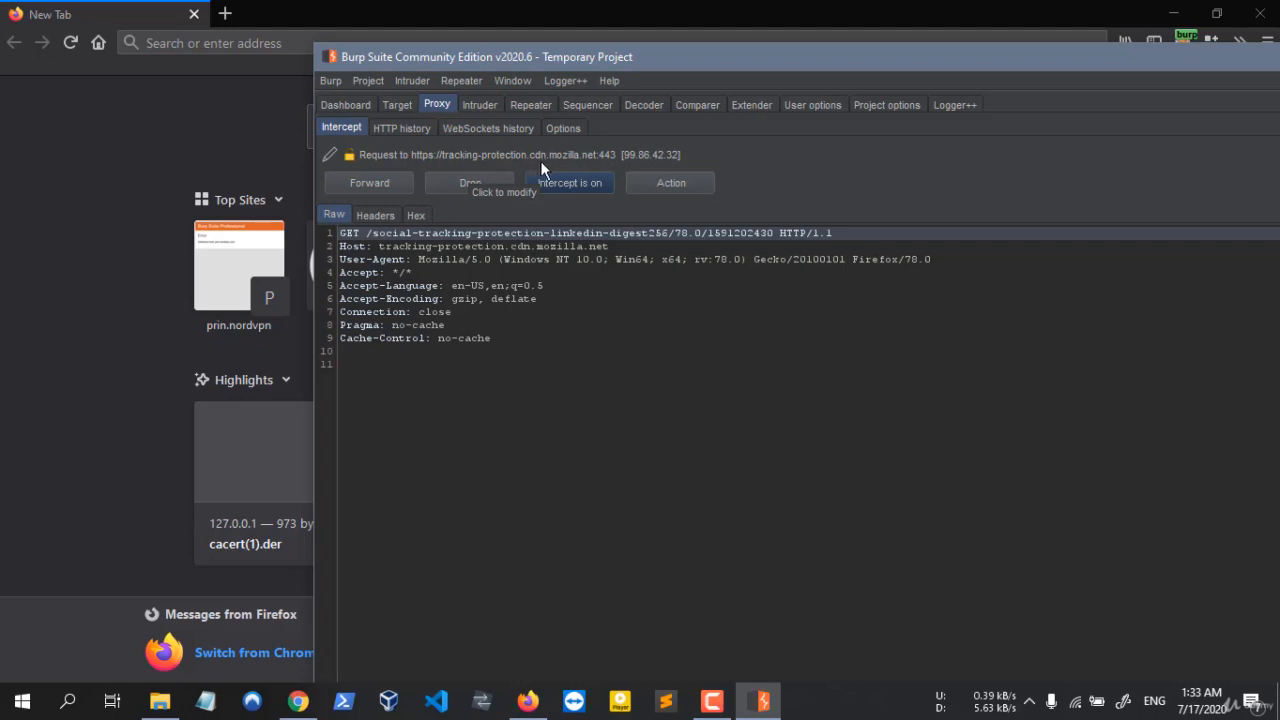
Step: Exclude the host tracking-protection.cdn.mozilla.net from request interception and forward its pending request
right_click(472, 350)
mouse_move(557, 577)
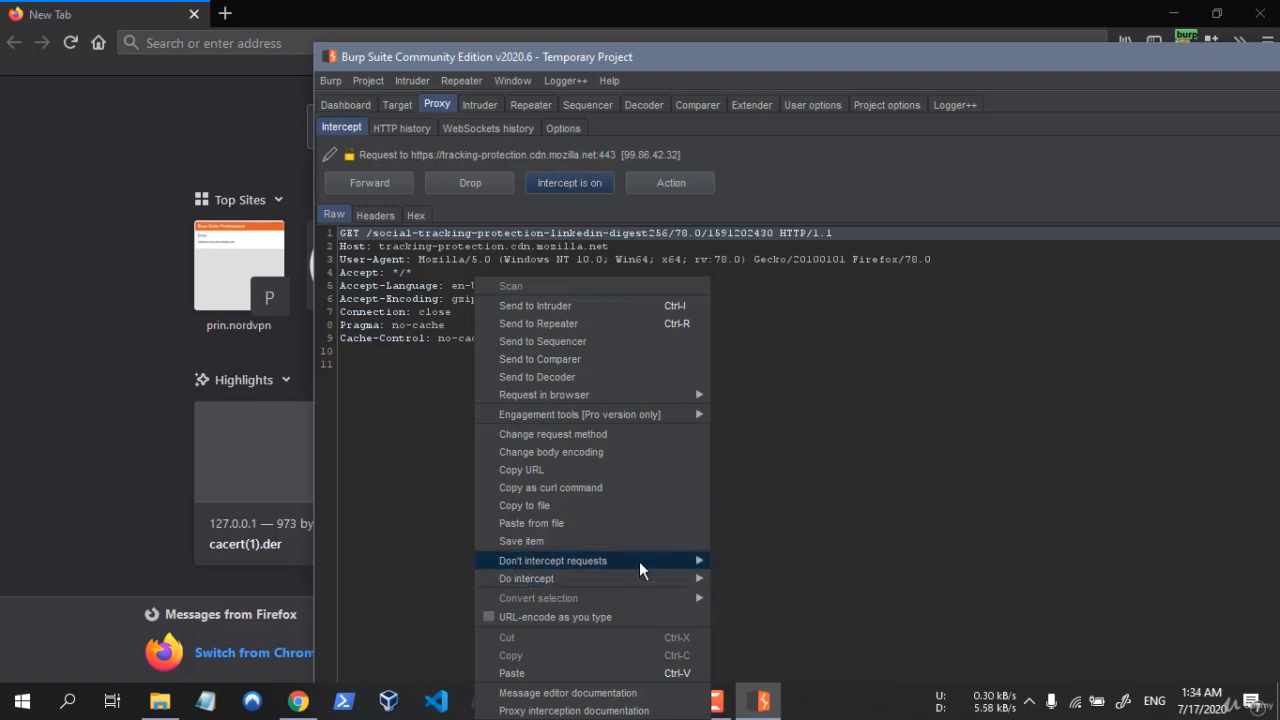
mouse_move(641, 568)
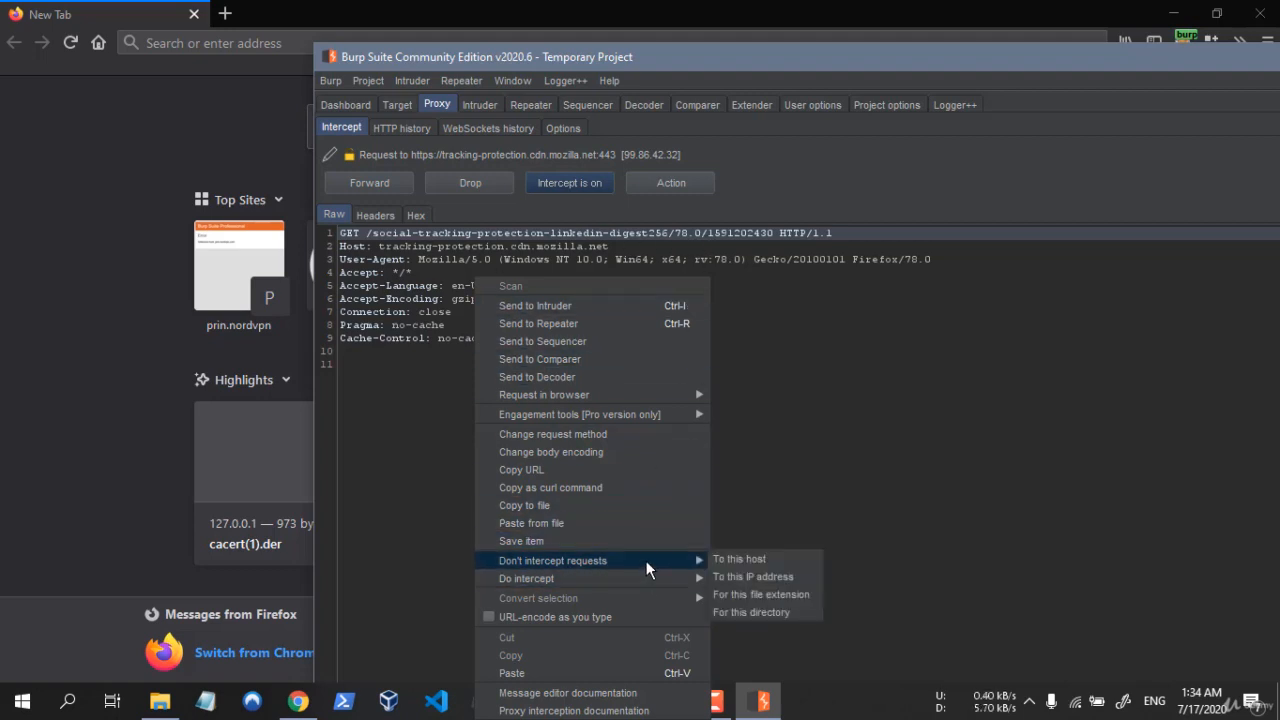
click(769, 560)
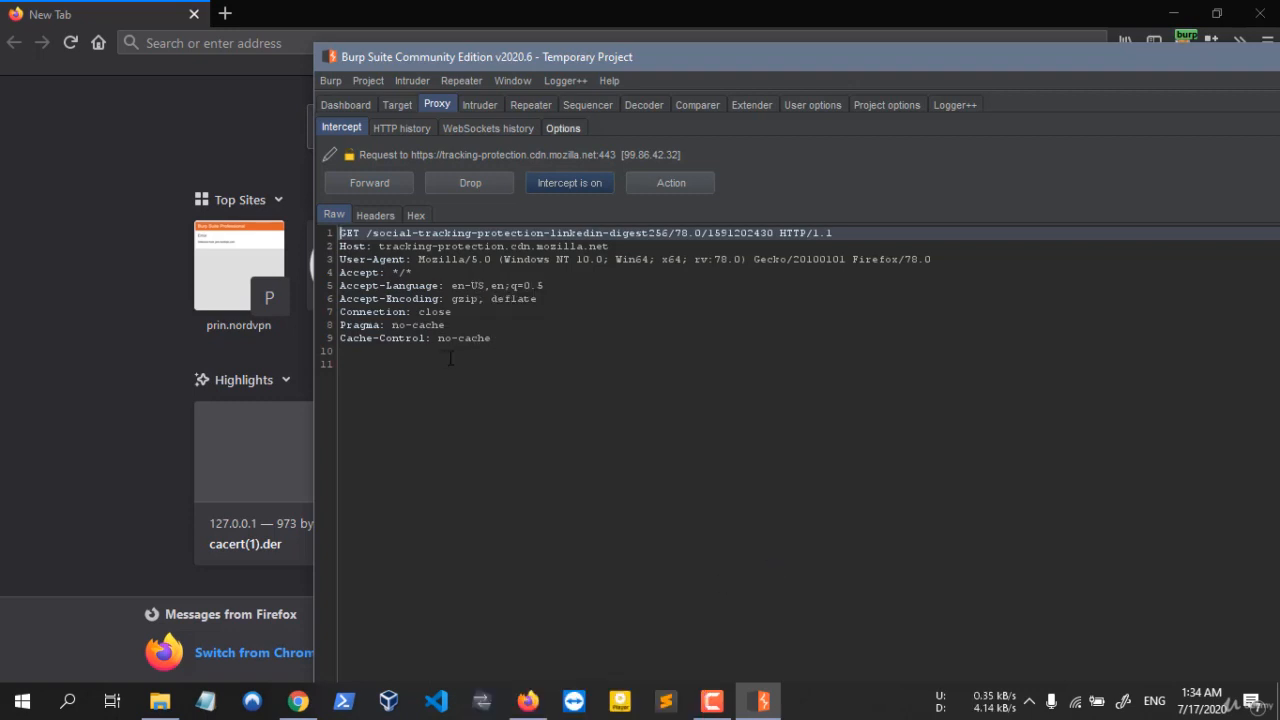
click(402, 177)
click(402, 177)
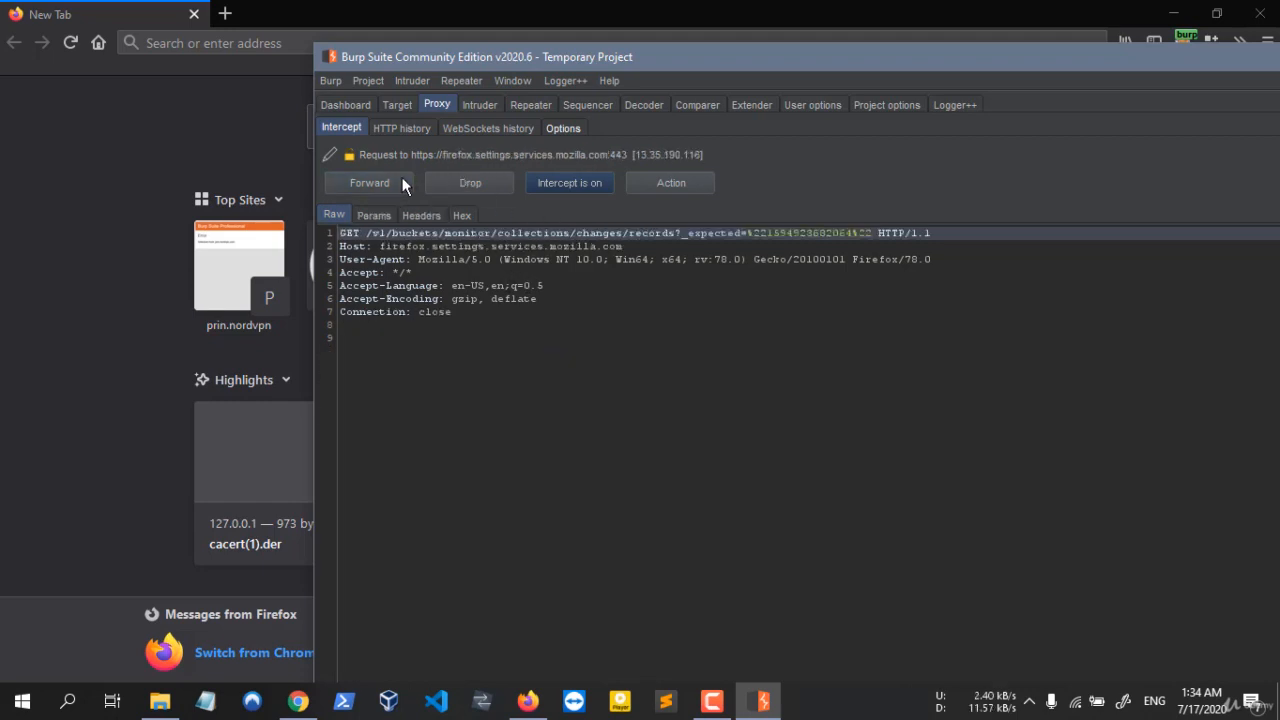
Step: Exclude the host firefox.settings.services.mozilla.com from request interception and forward its pending request
right_click(426, 253)
mouse_move(509, 540)
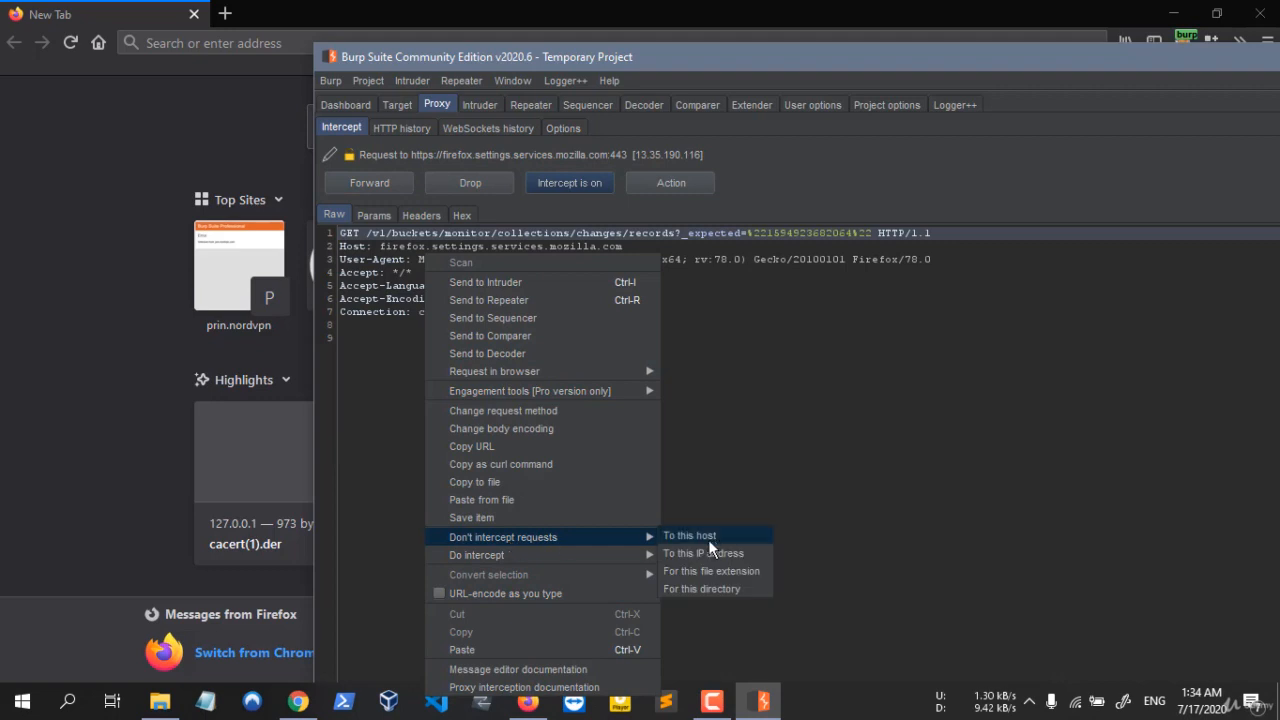
click(715, 553)
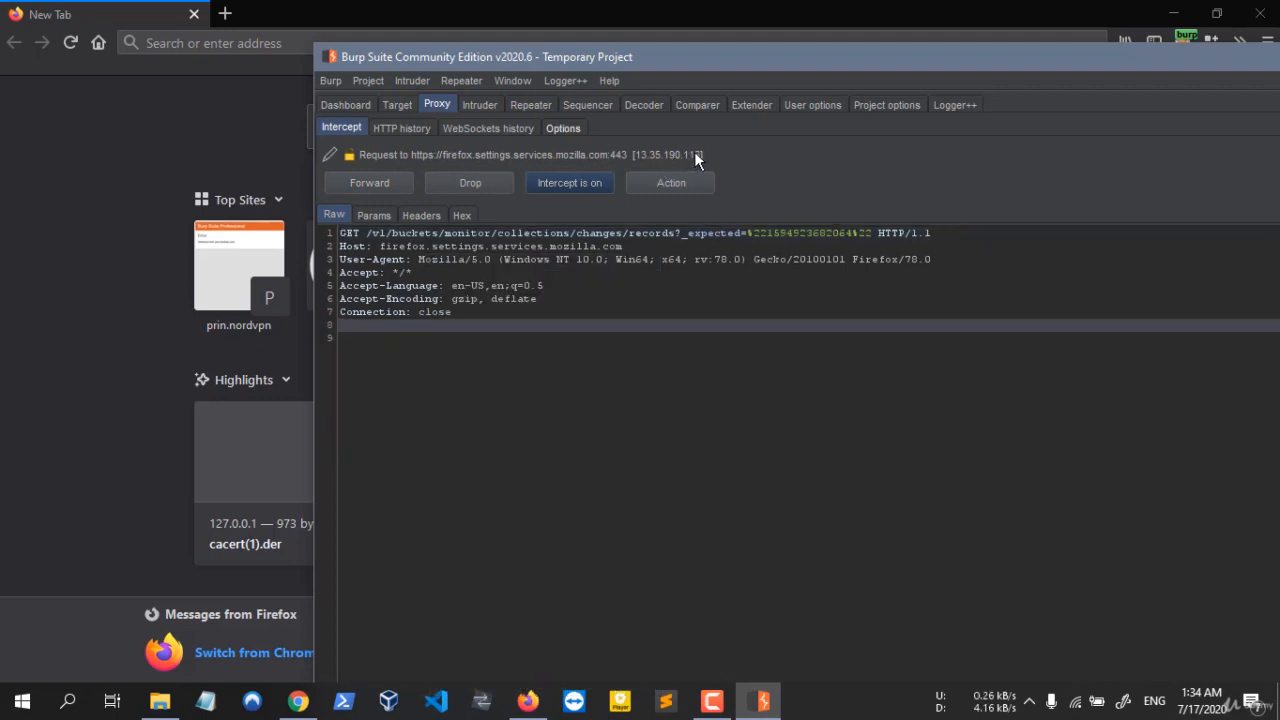
click(376, 183)
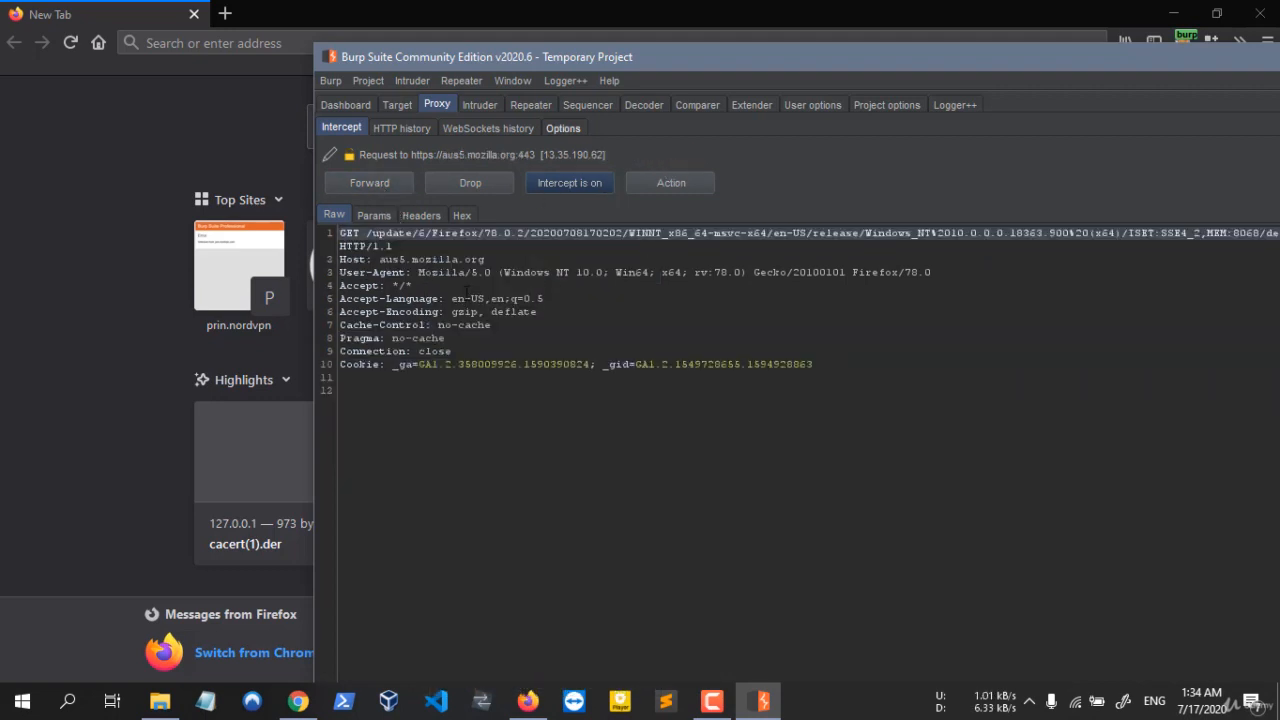
Step: Exclude the host aus5.mozilla.org from request interception and forward its pending request
right_click(466, 288)
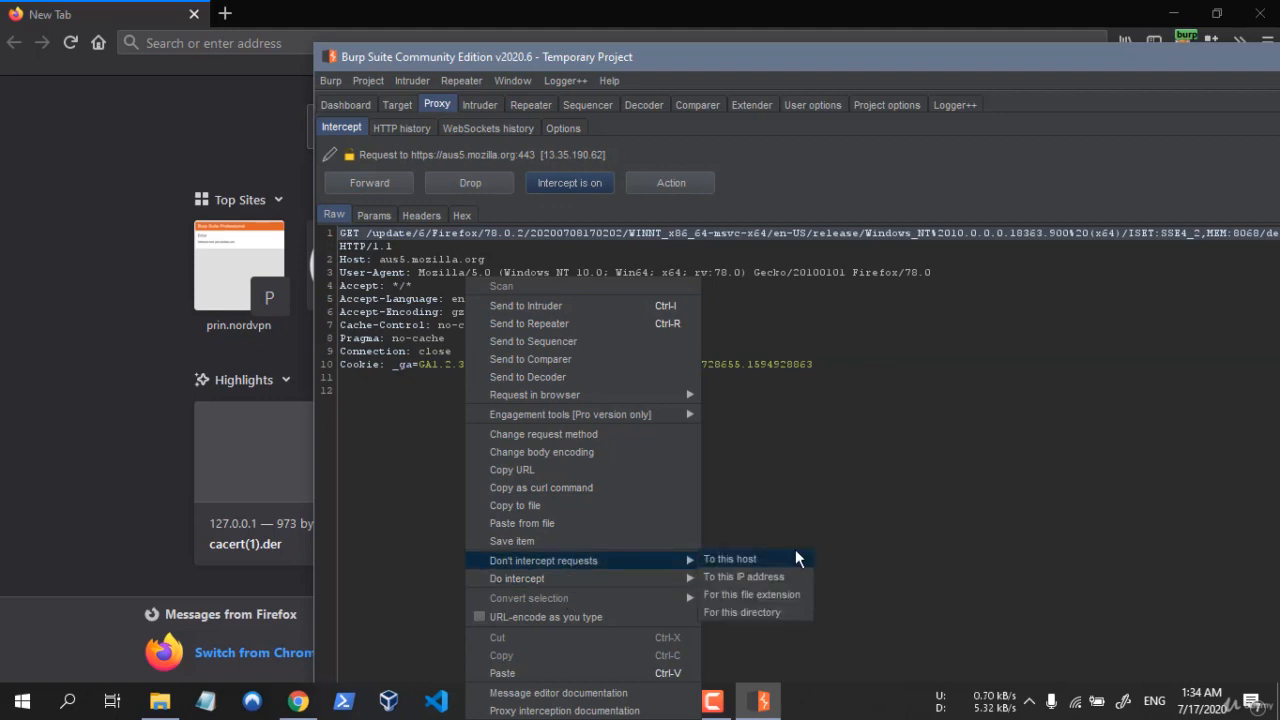
click(771, 574)
click(405, 177)
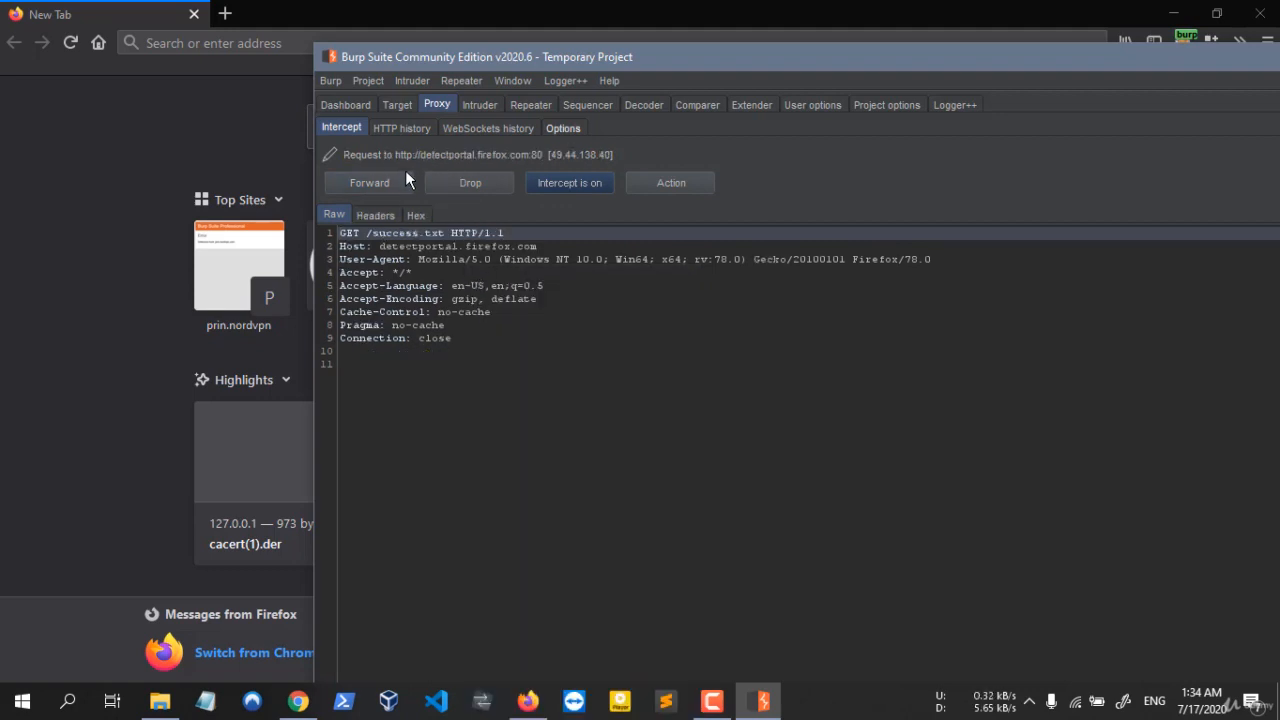
Step: Exclude the host detectportal.firefox.com from request interception and forward its pending request
right_click(433, 248)
mouse_move(522, 534)
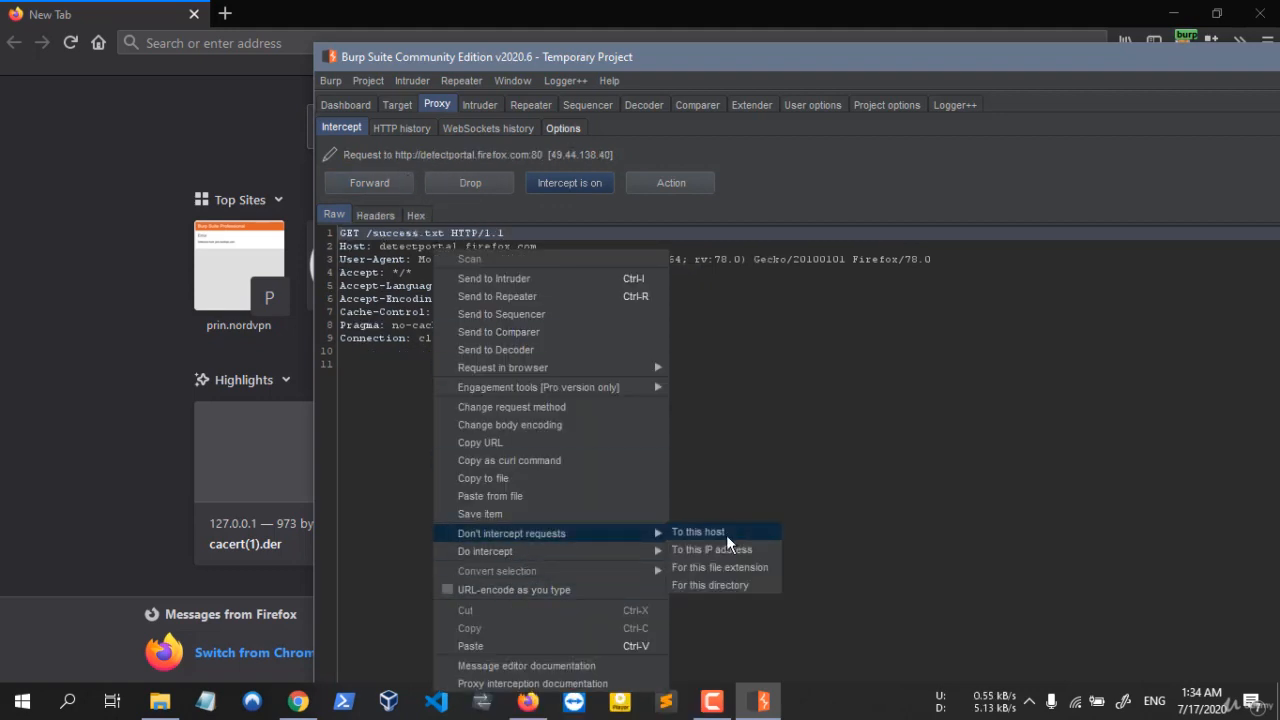
click(726, 552)
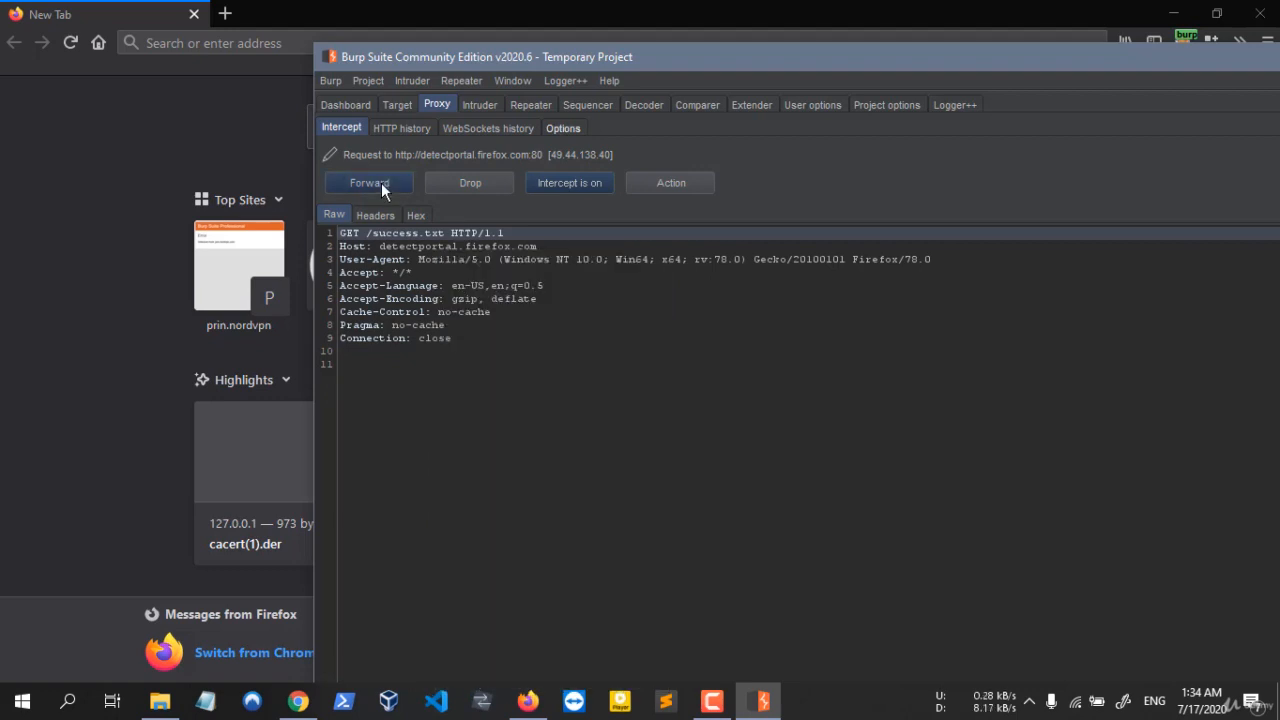
click(392, 186)
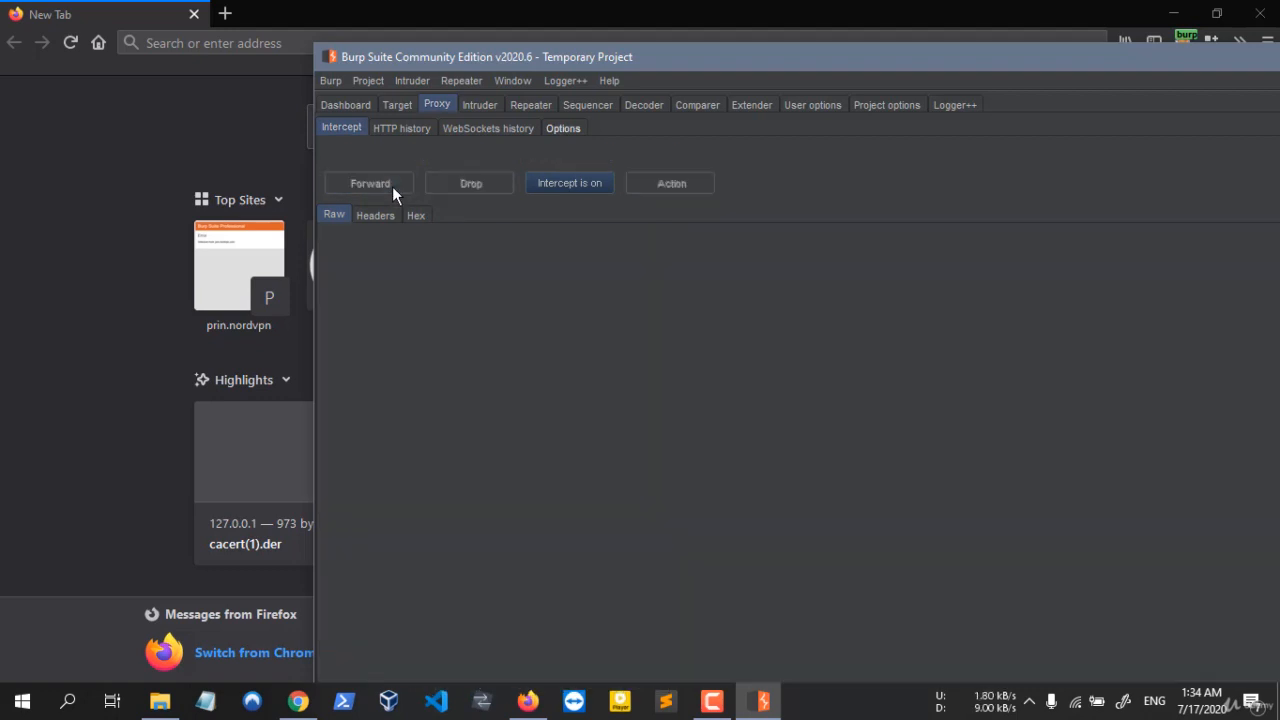
Step: Turn interception off, switch to Firefox and open nordvpn.com
click(587, 185)
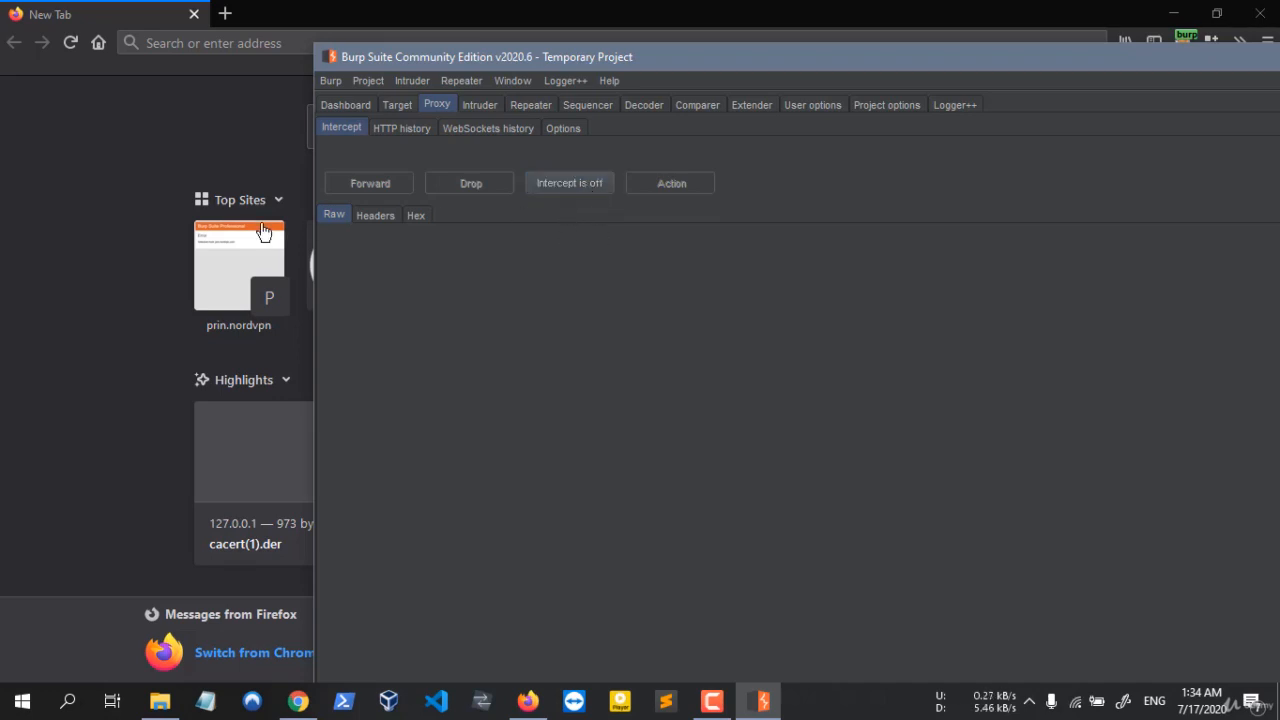
click(264, 43)
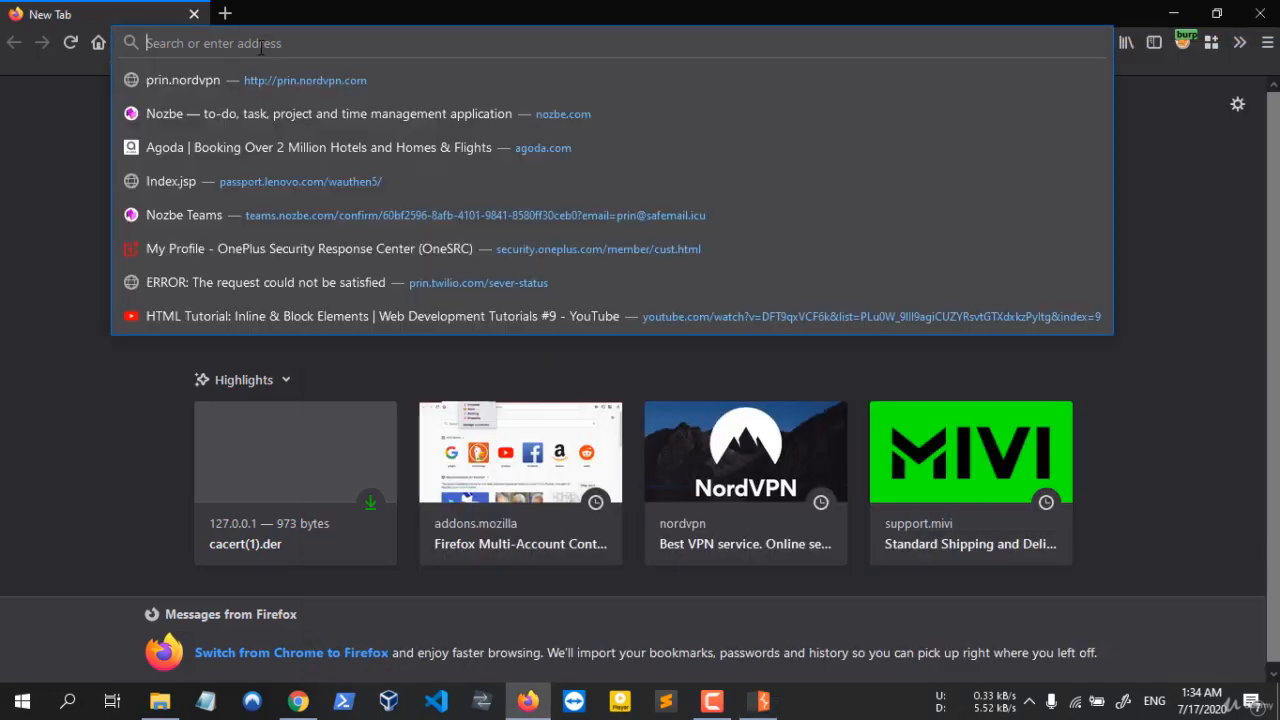
text(nord)
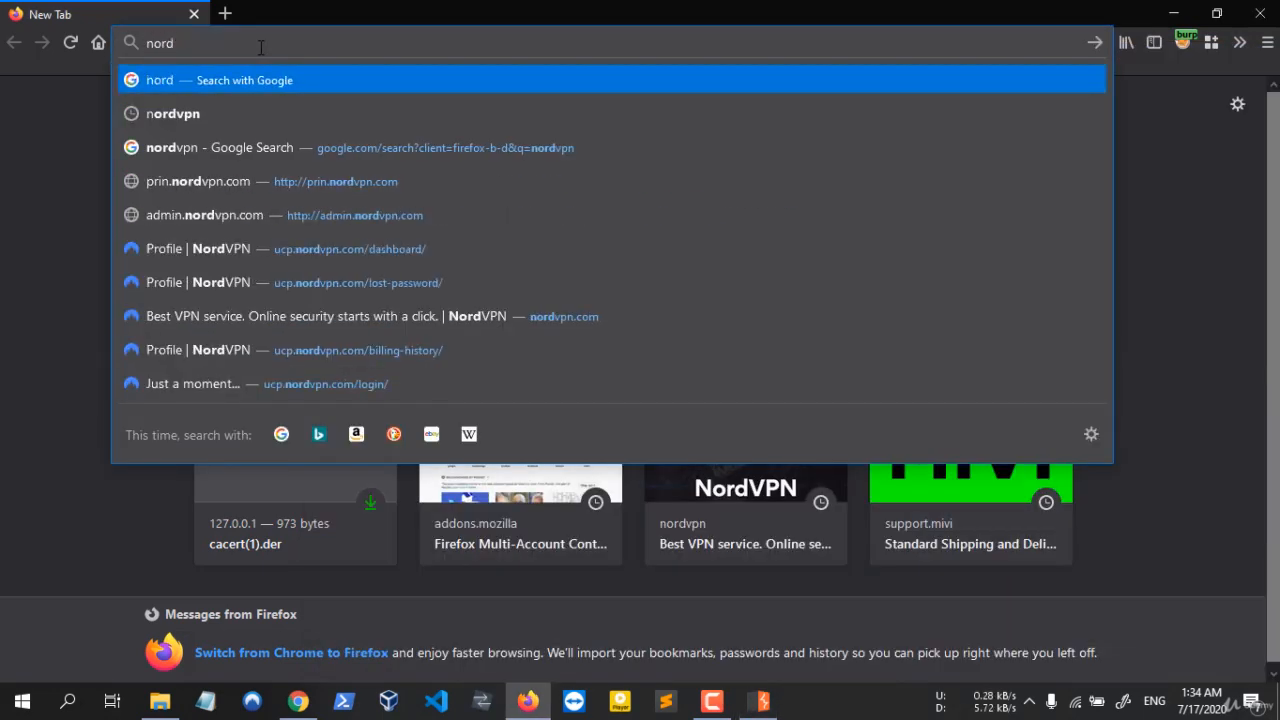
text(vpn.c)
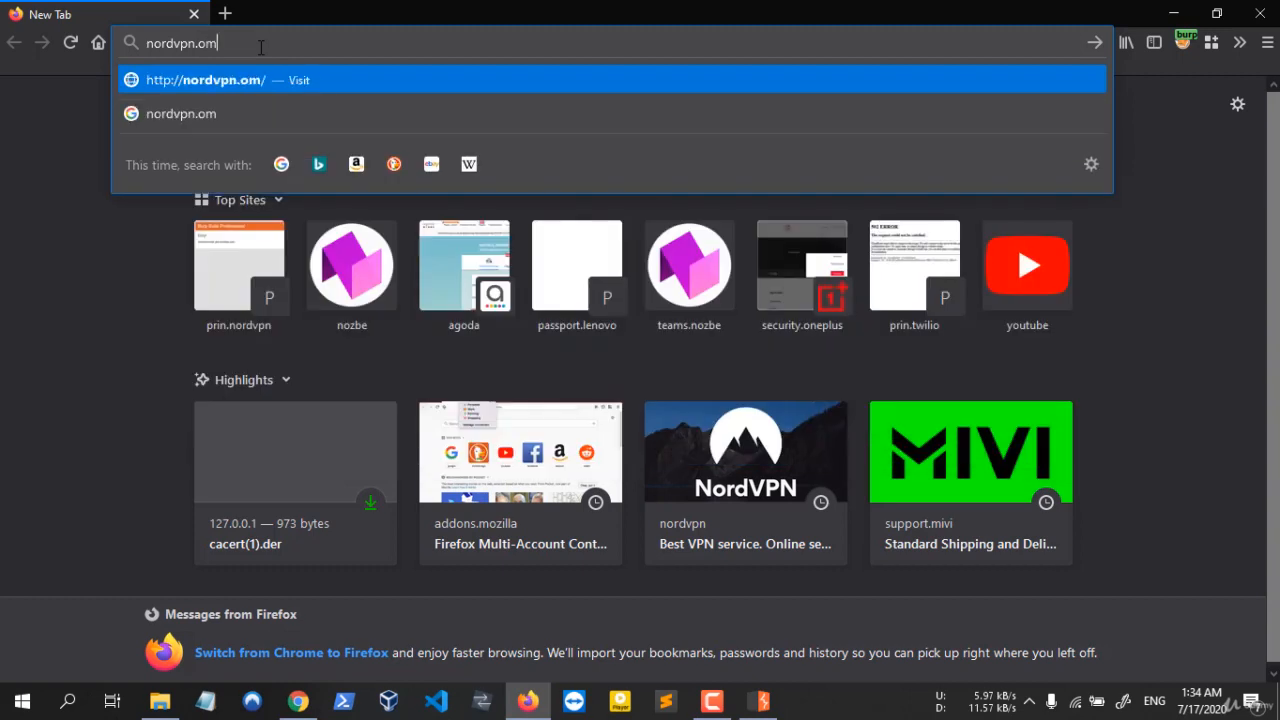
key(BackSpace)
text(om)
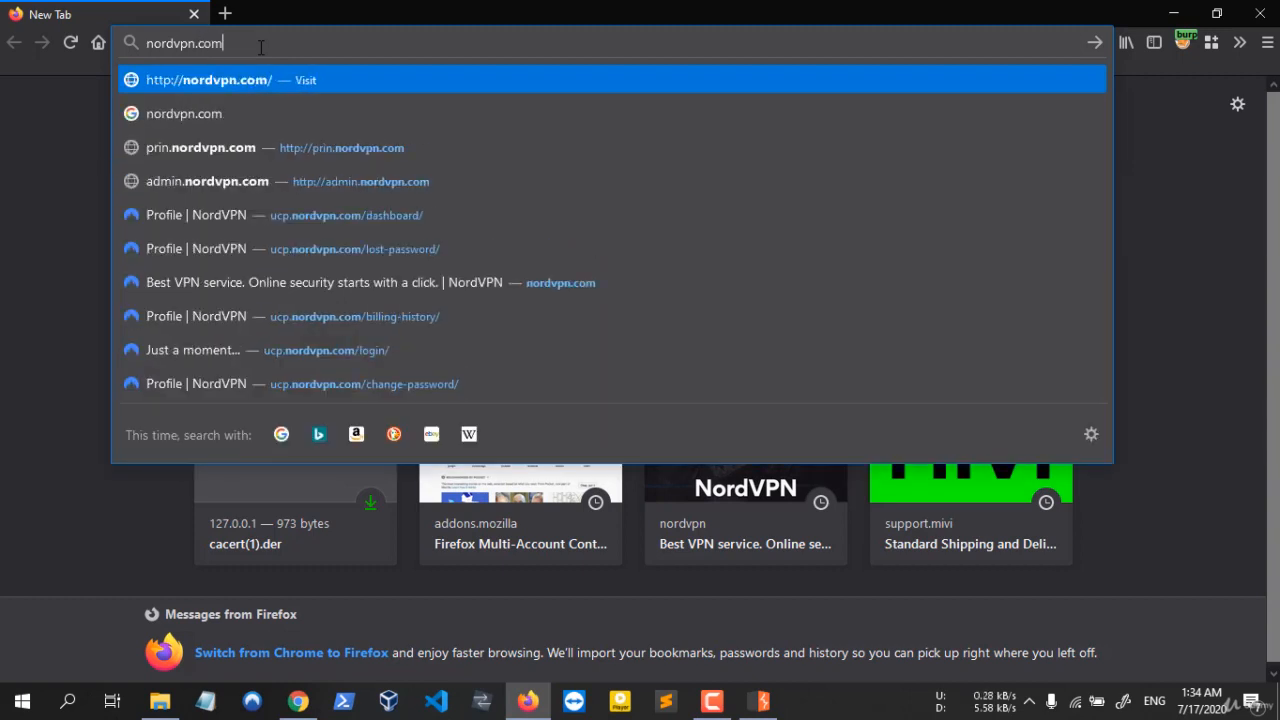
key(Return)
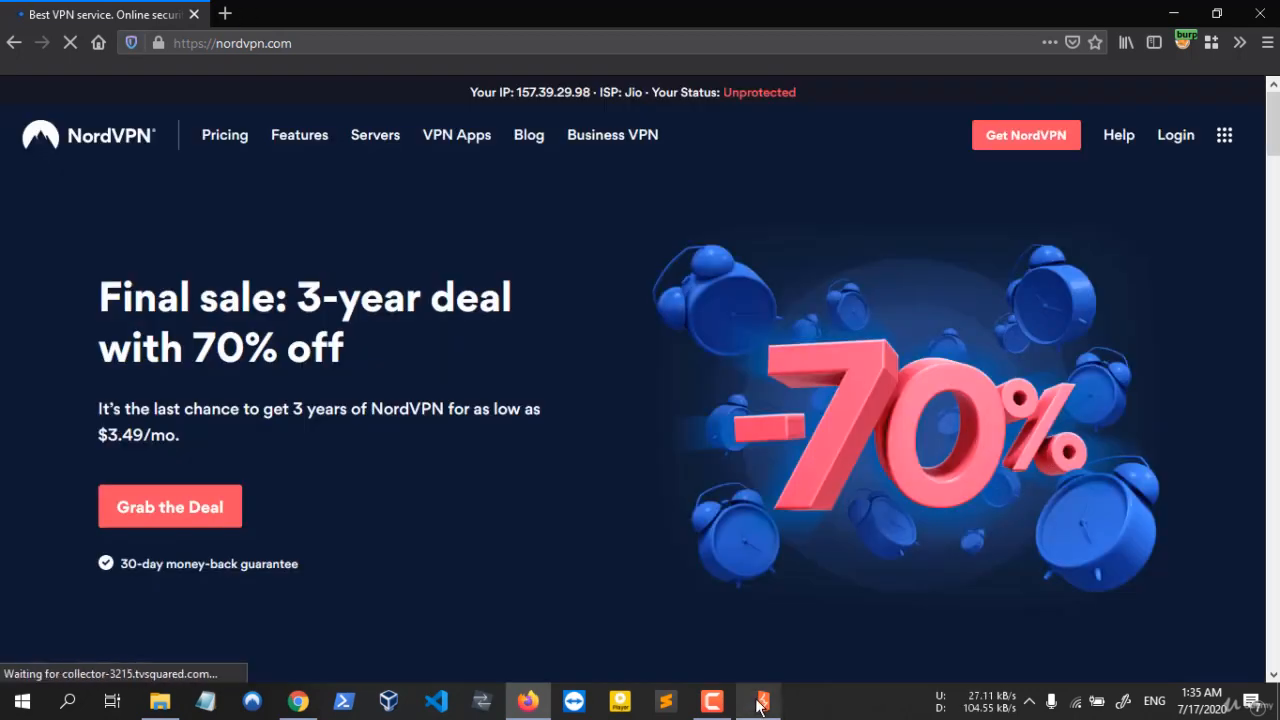
Step: Switch back to Burp Suite and turn interception on while the NordVPN page is open
click(761, 700)
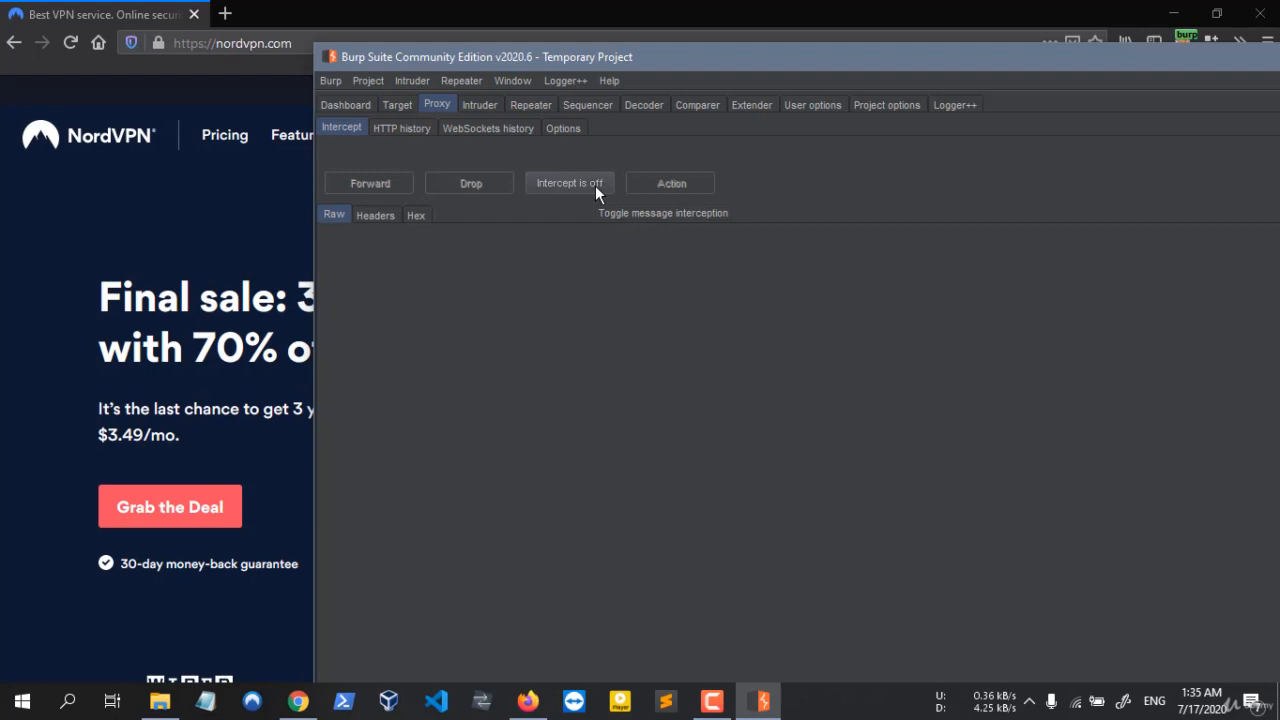
click(563, 183)
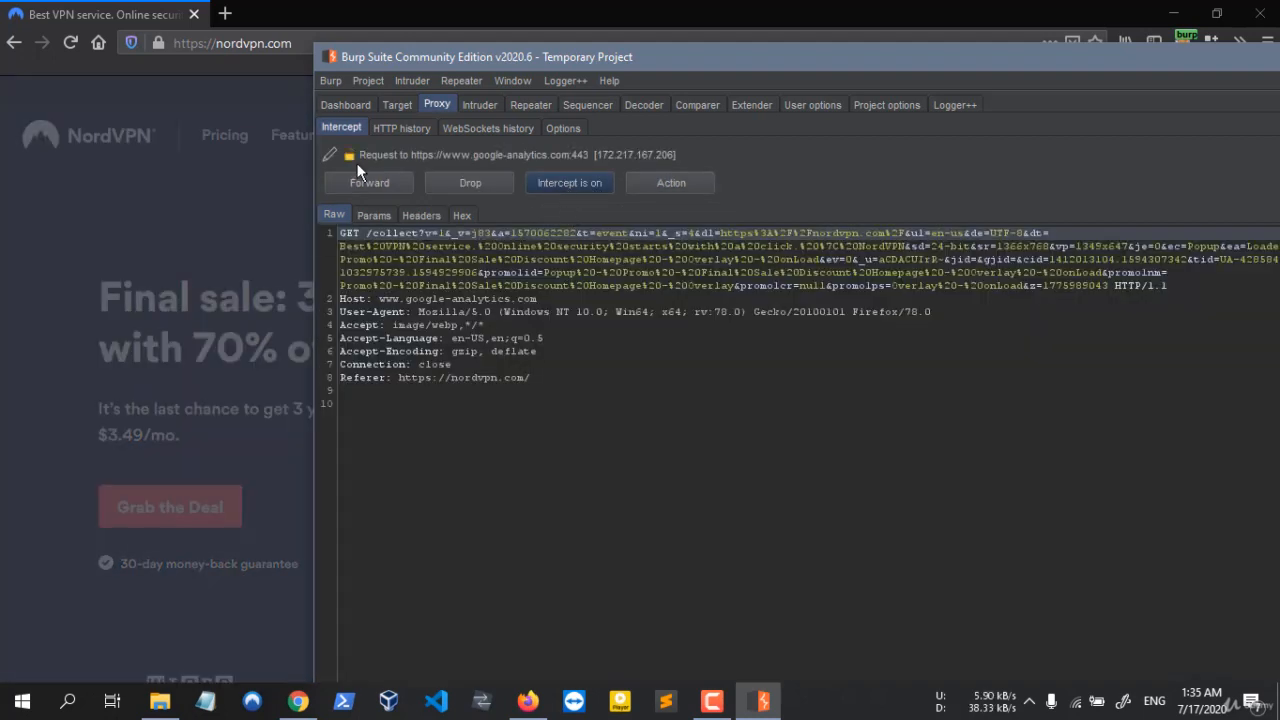
drag(477, 60, 594, 452)
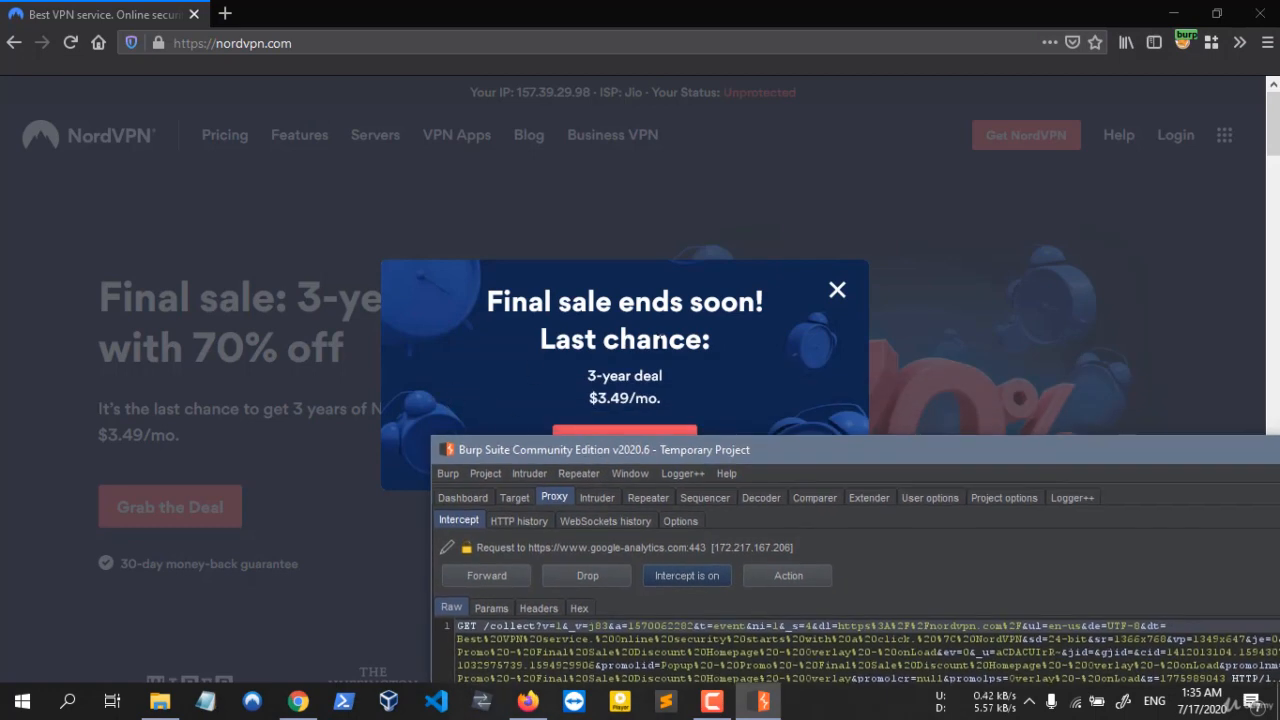
drag(798, 462, 655, 102)
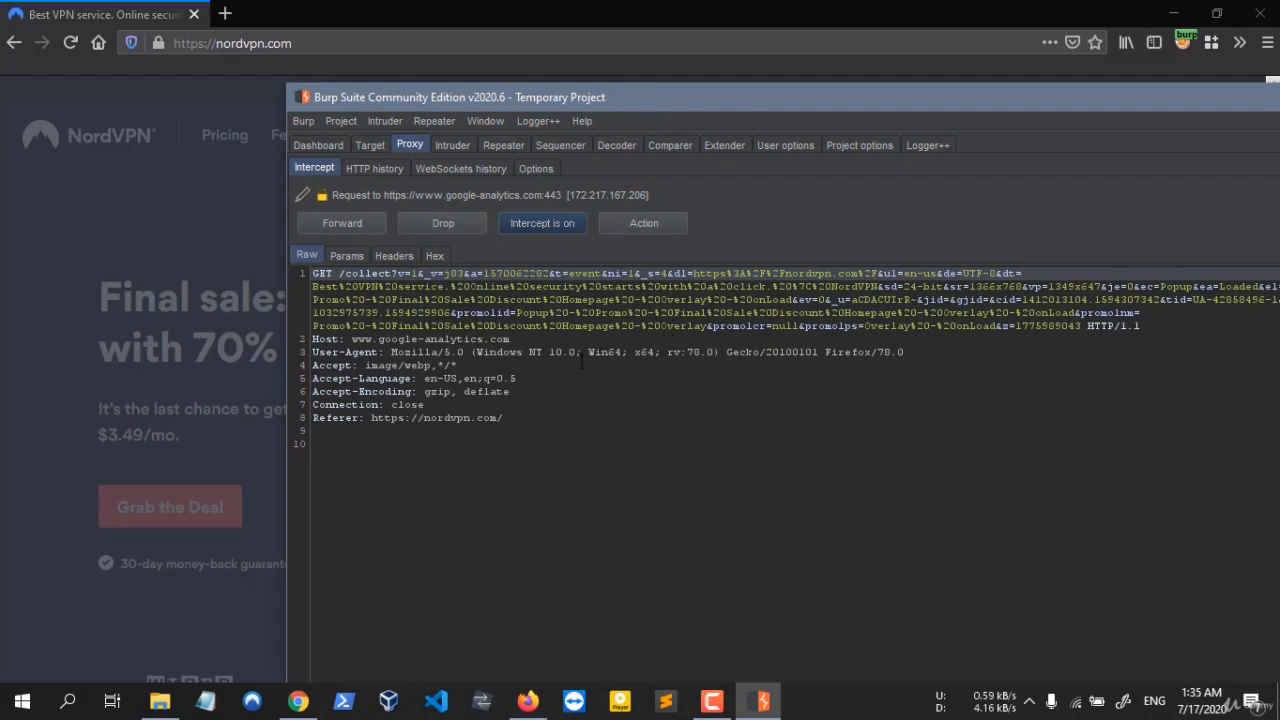
drag(352, 339, 511, 339)
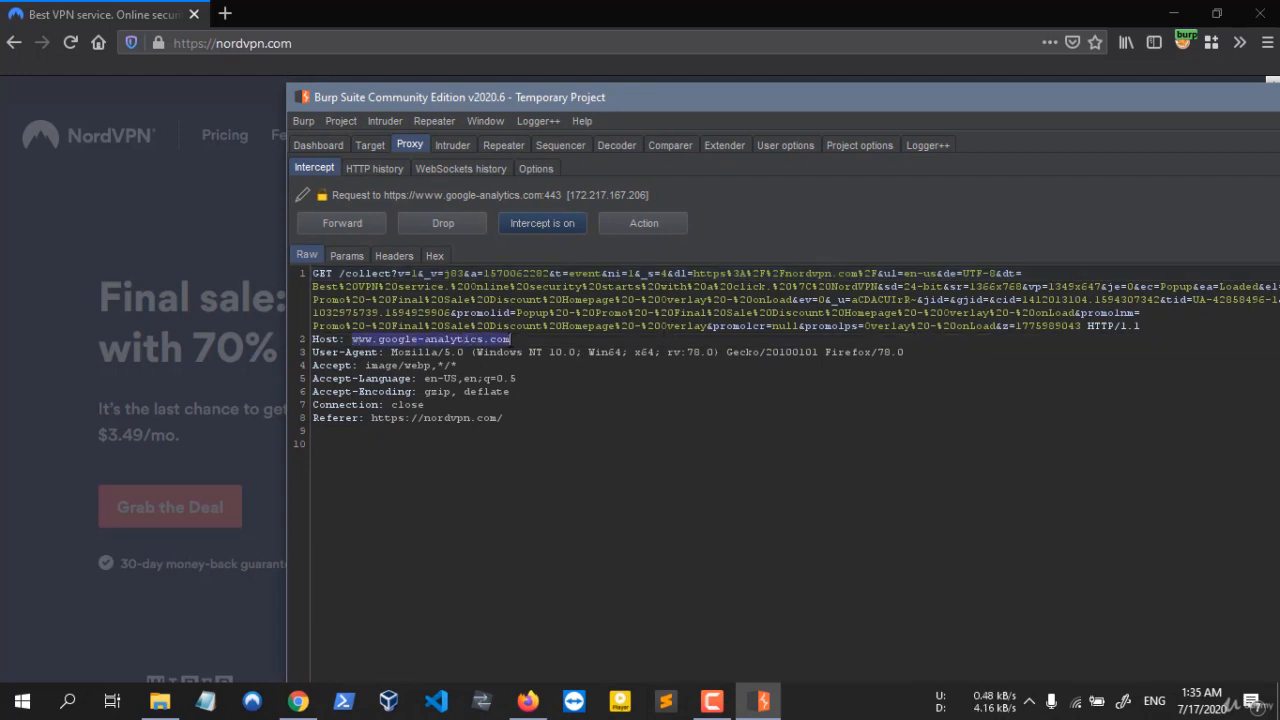
click(511, 339)
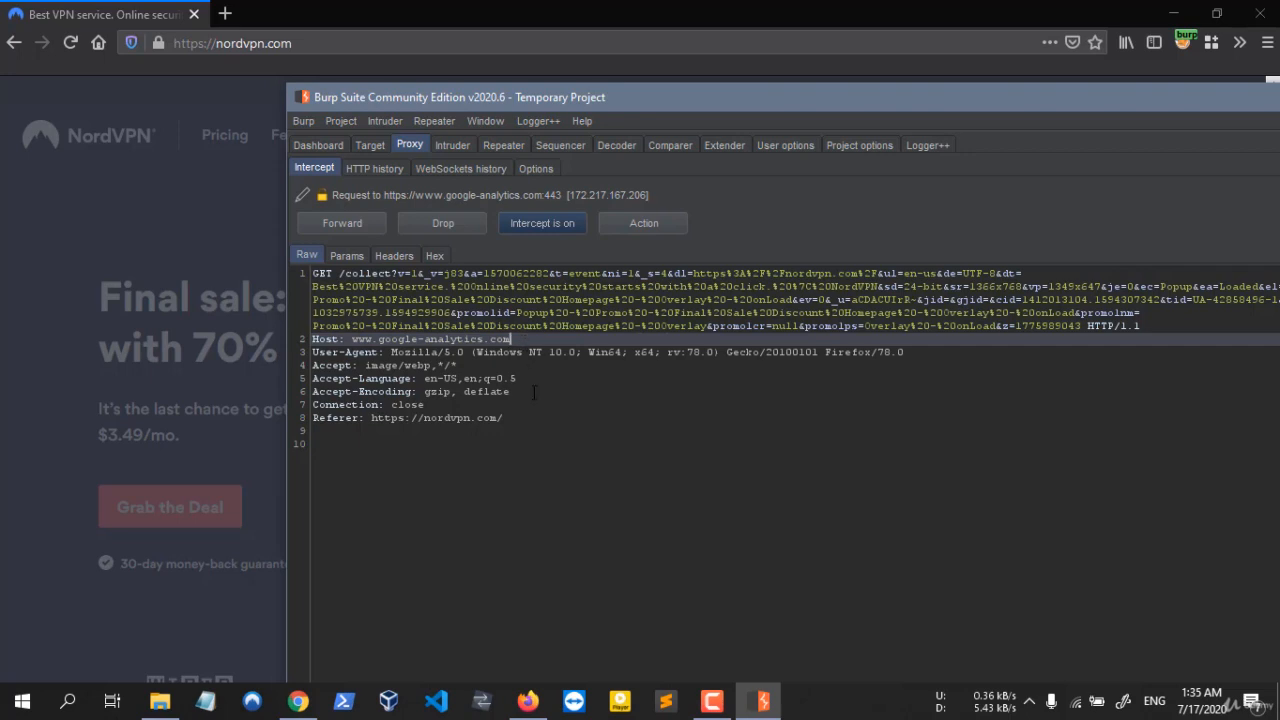
right_click(534, 392)
mouse_move(740, 563)
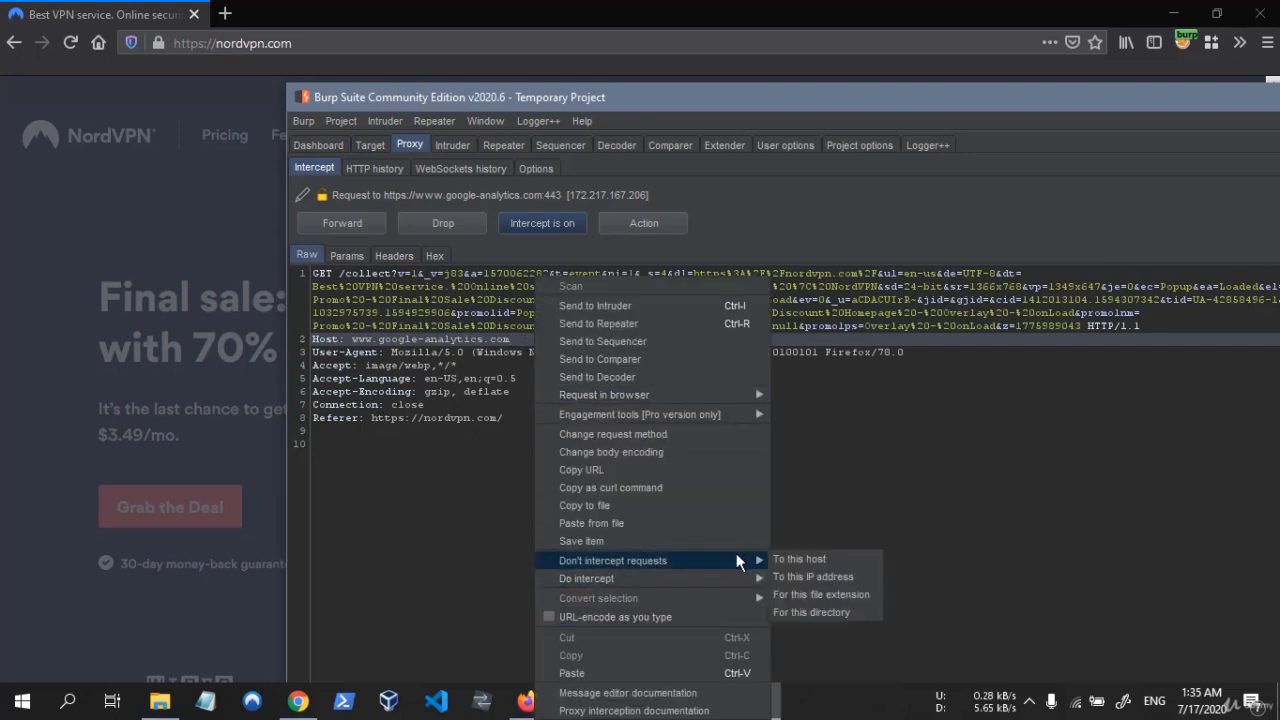
click(843, 561)
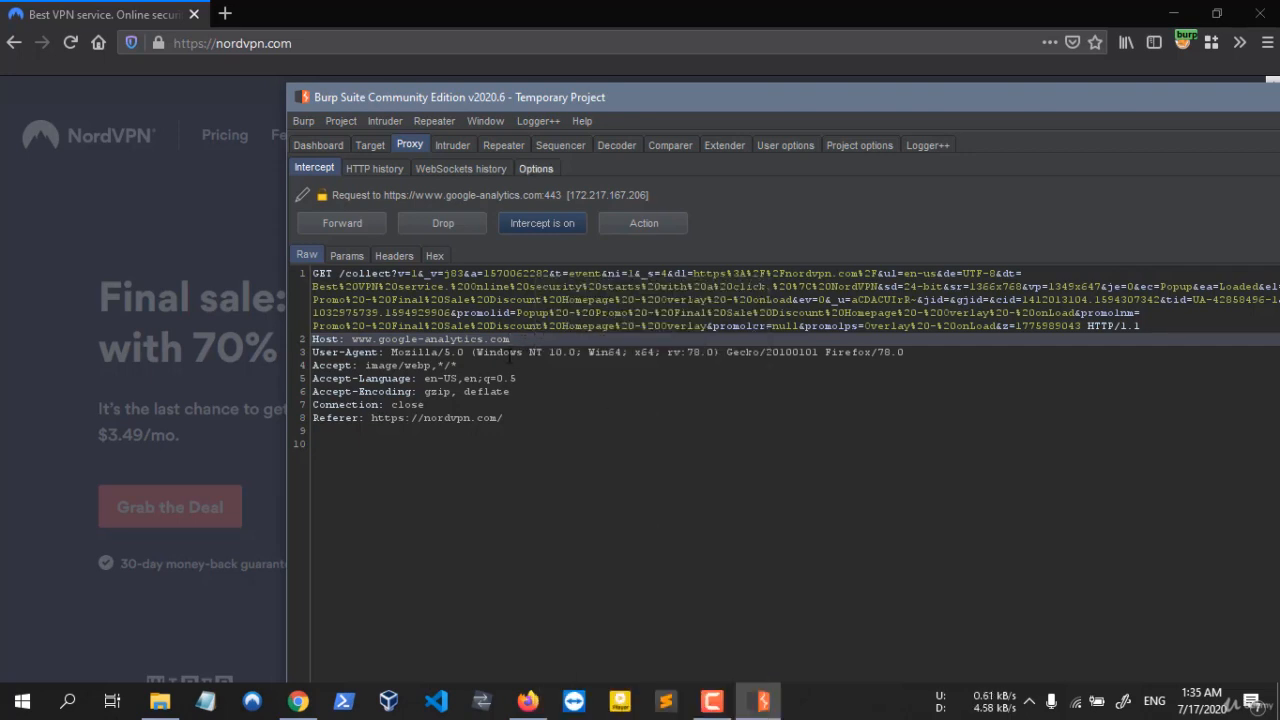
click(363, 214)
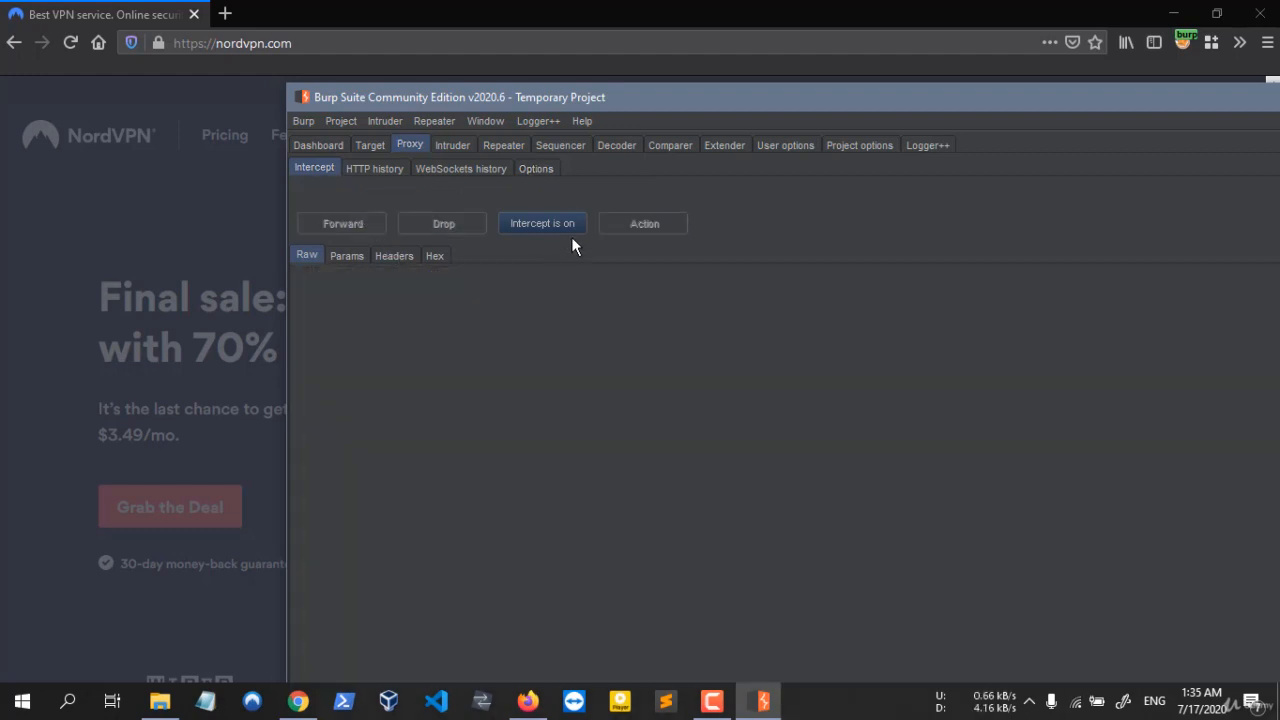
Step: Switch to Firefox, close the sale pop-up on the NordVPN page and reload the page
drag(644, 96, 1278, 156)
click(837, 289)
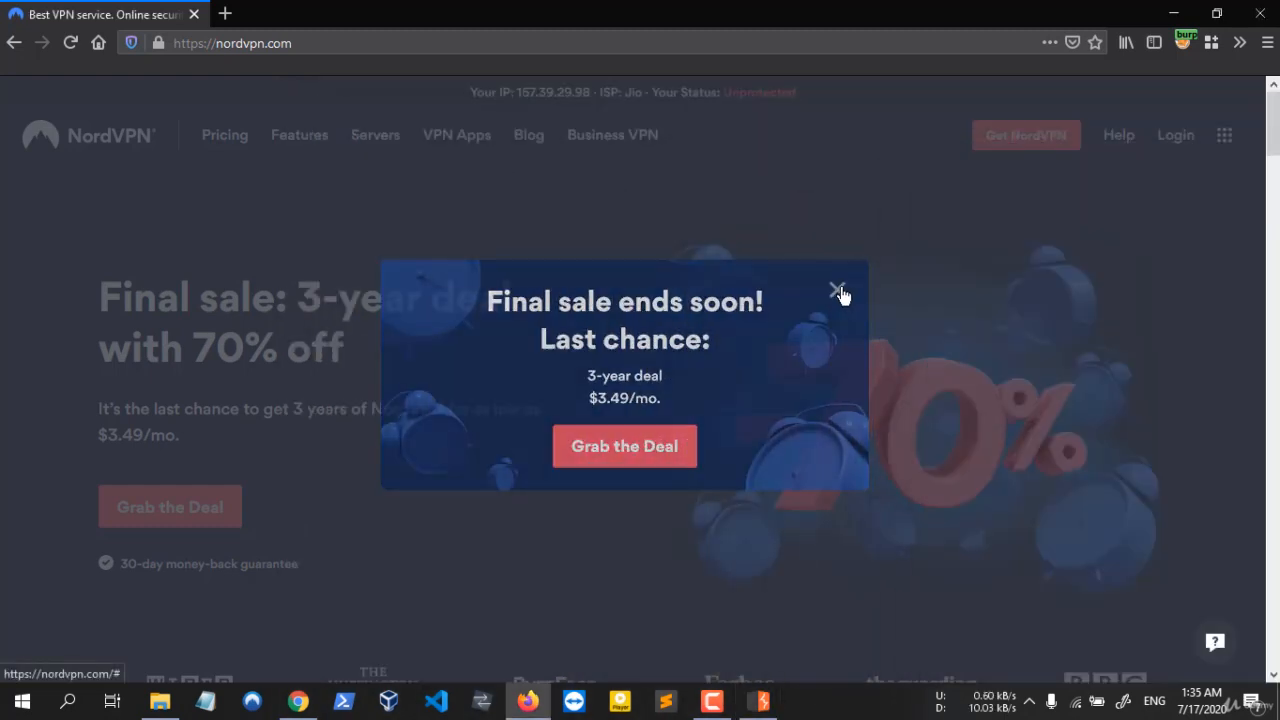
click(70, 43)
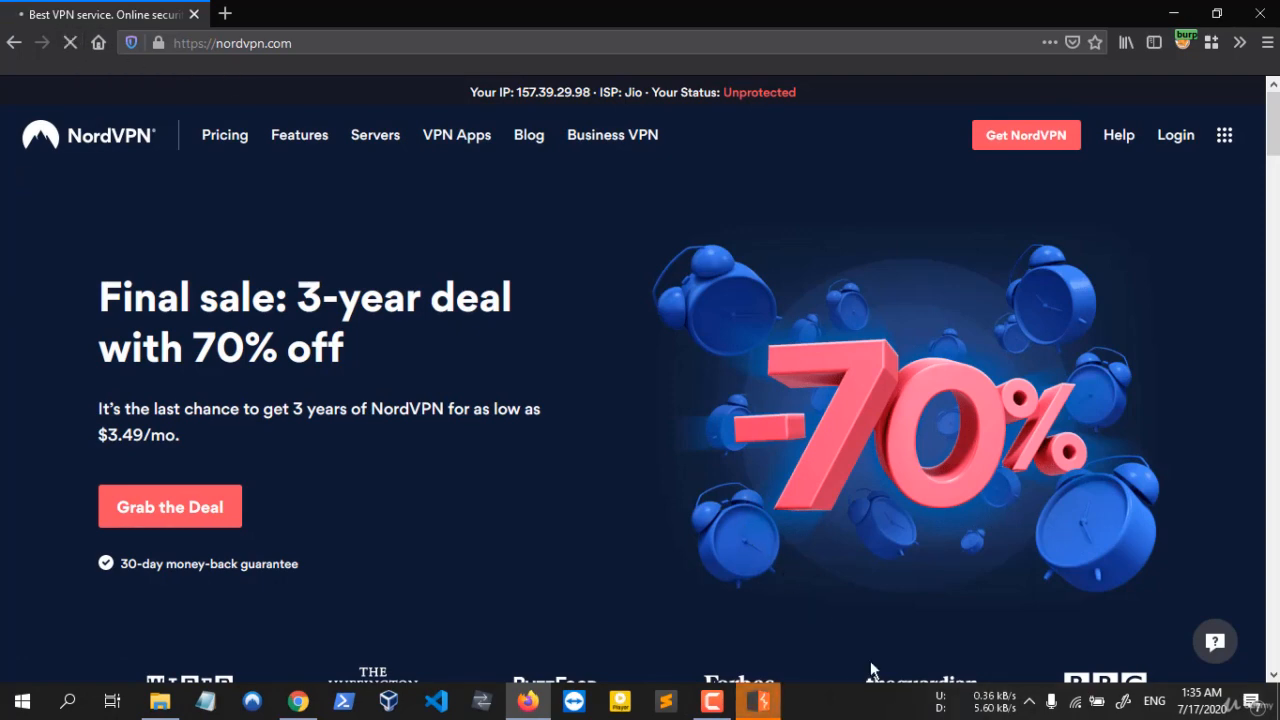
Step: Switch to Burp Suite and maximize its window to show the intercepted nordvpn.com request
click(760, 702)
drag(1178, 156, 600, 84)
double_click(600, 84)
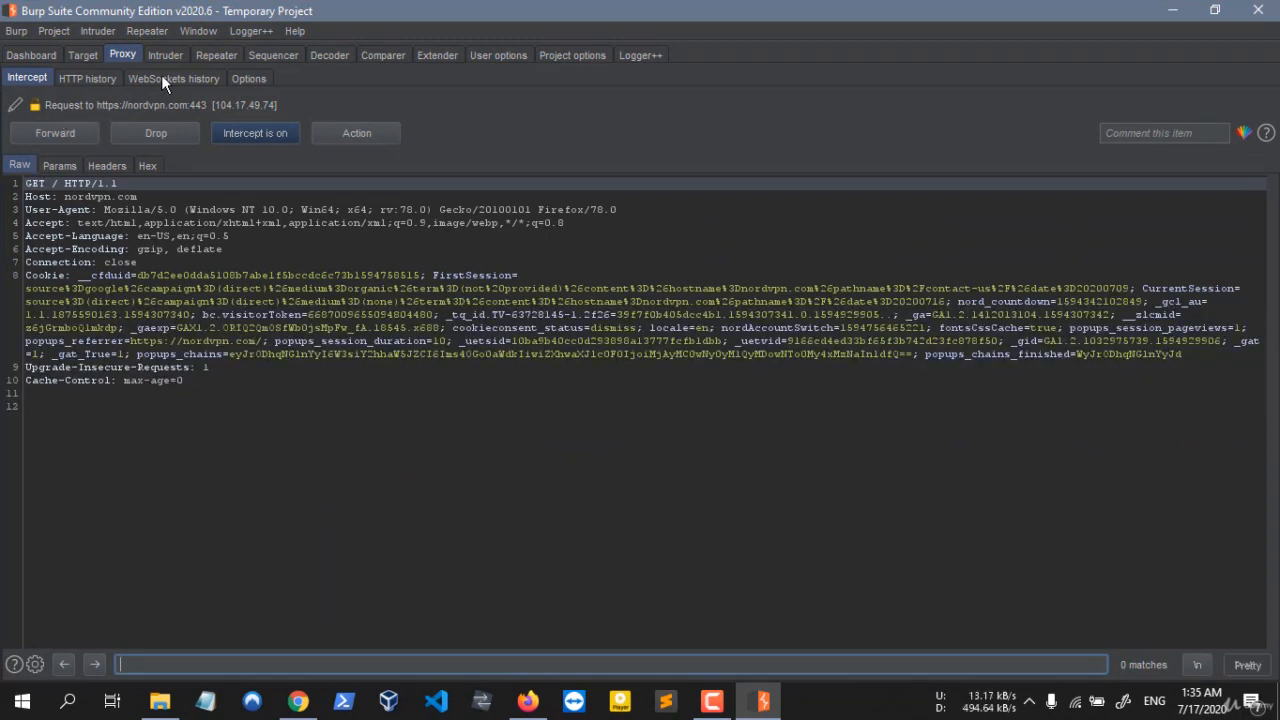
Step: Restore the Burp Suite window to full size and highlight the Host value nordvpn.com in the intercepted request
drag(262, 11, 389, 188)
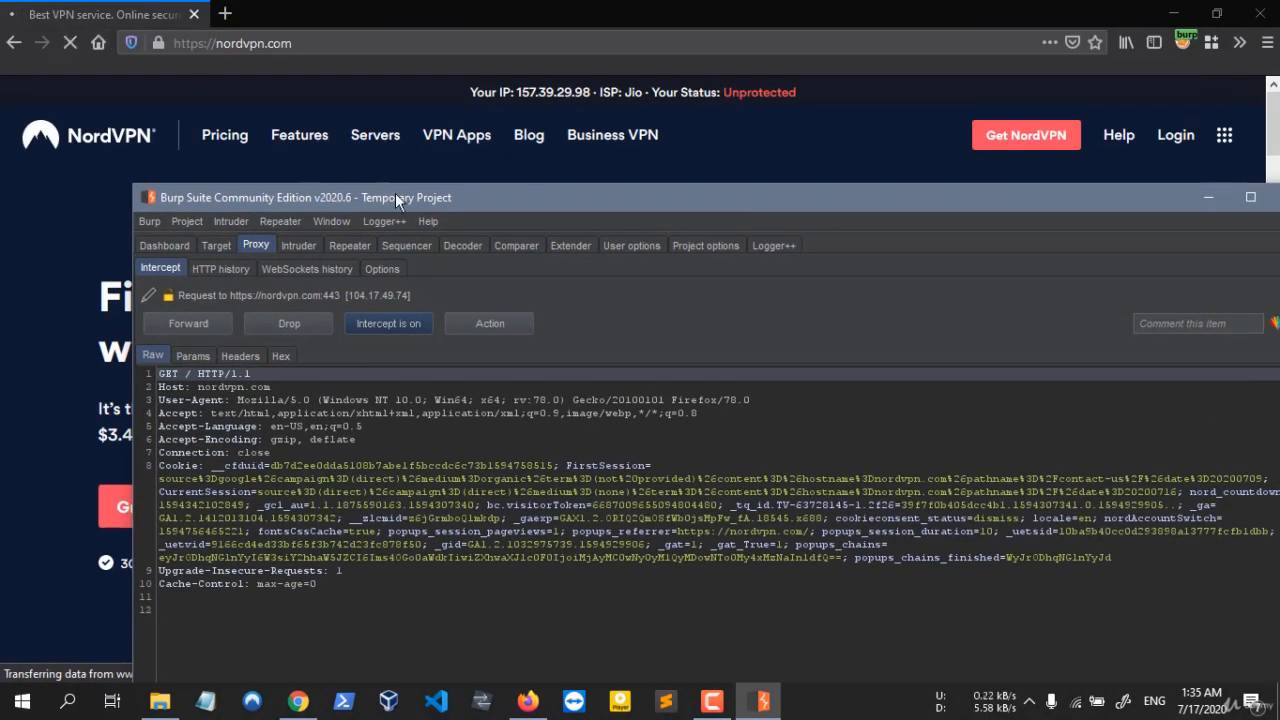
double_click(396, 196)
click(138, 196)
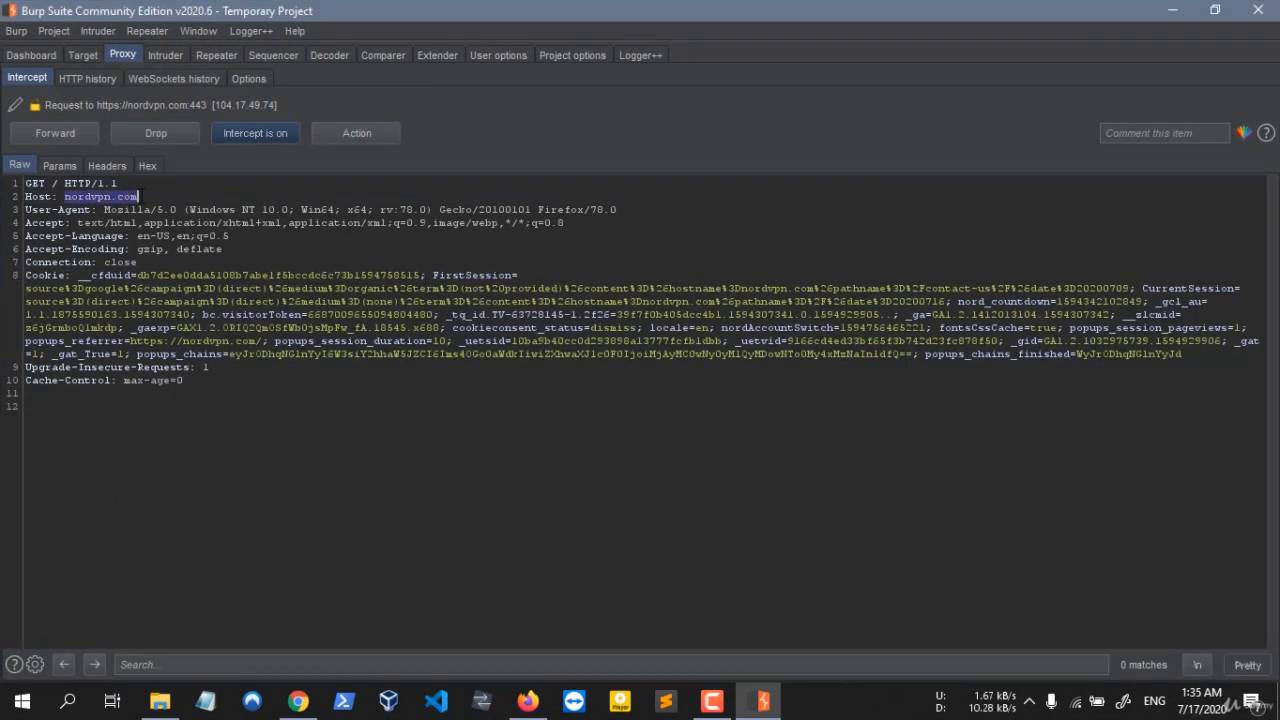
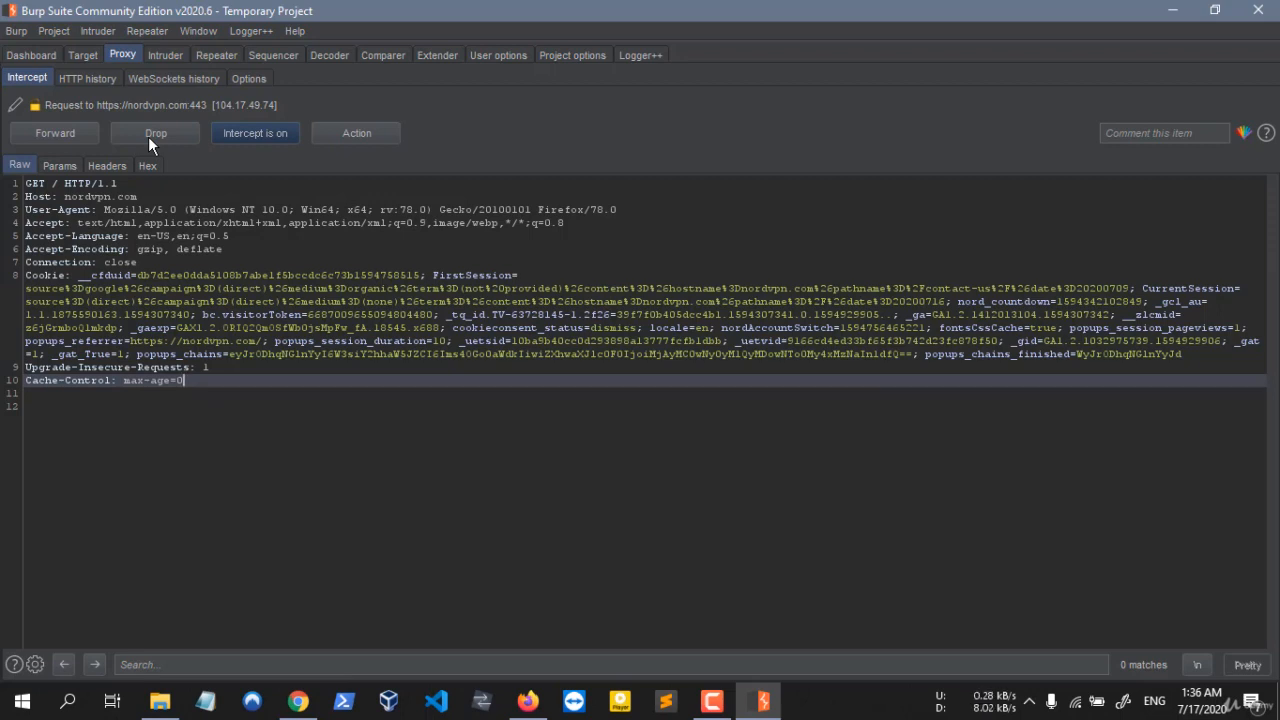
Step: Review the actions available for the intercepted nordvpn.com request and copy it as a curl command
click(352, 131)
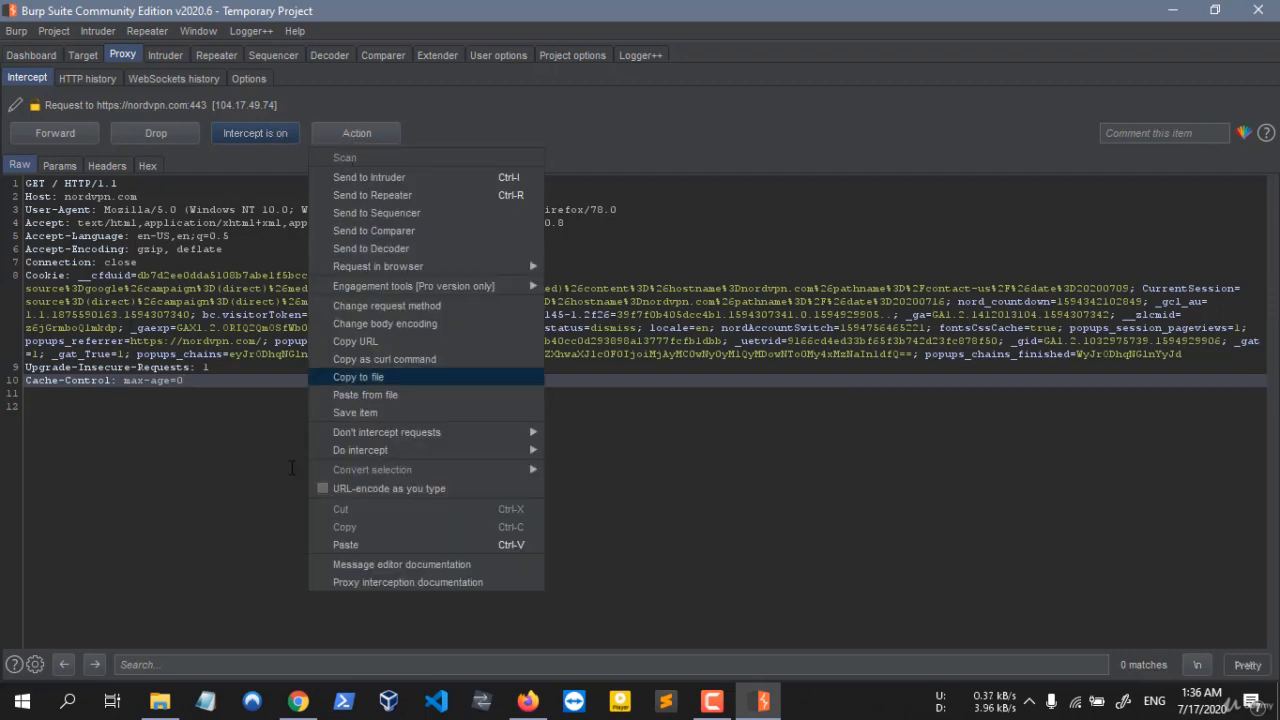
click(291, 467)
right_click(177, 279)
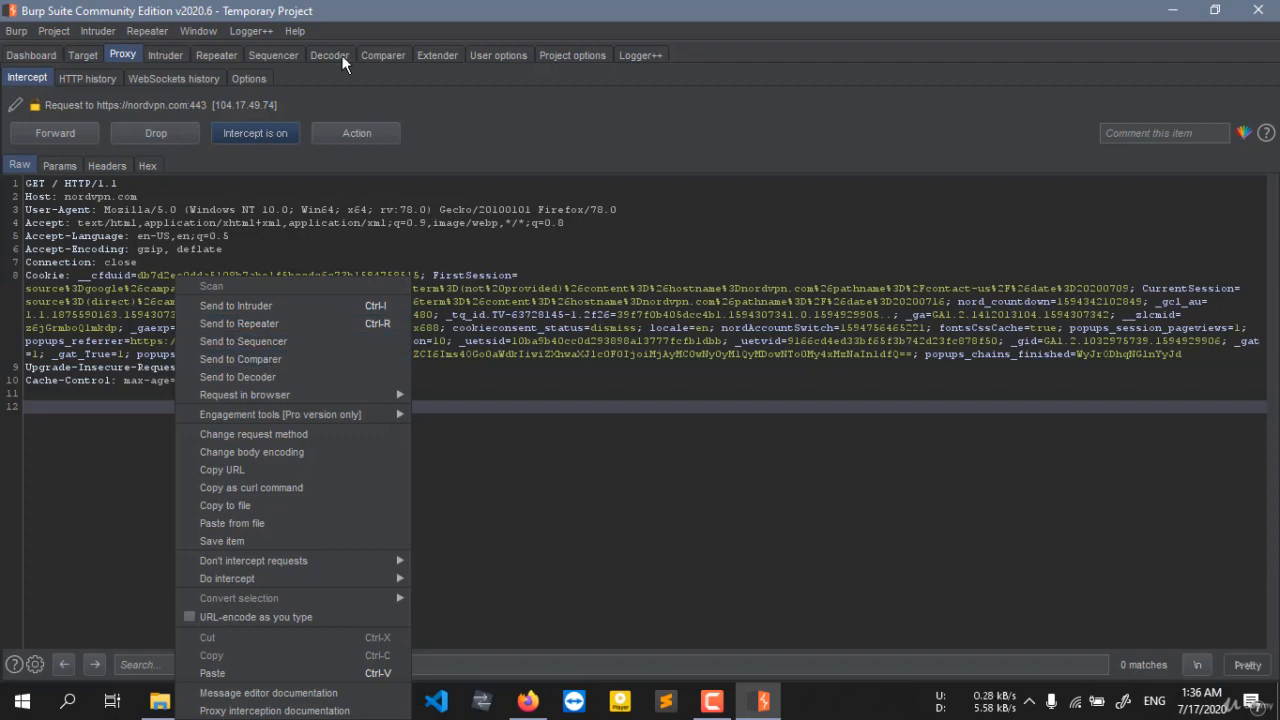
click(312, 505)
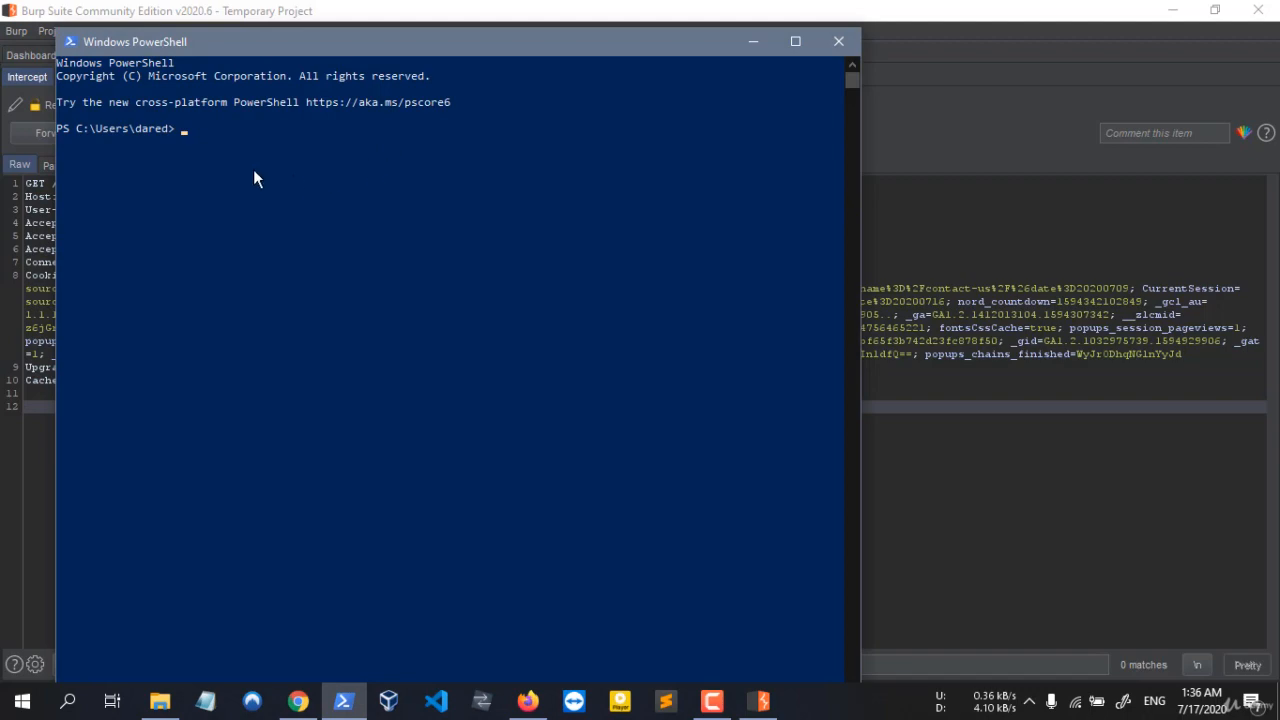
Step: Paste the copied curl command into Windows PowerShell and look over its output
right_click(338, 274)
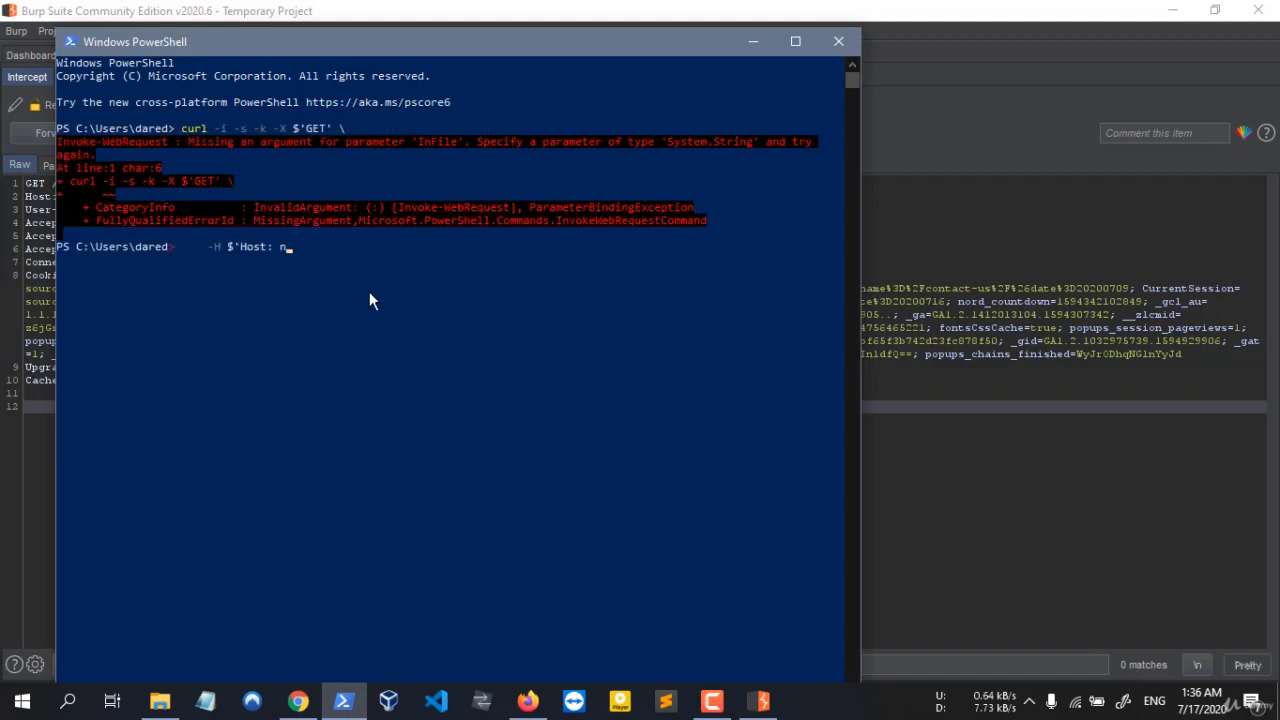
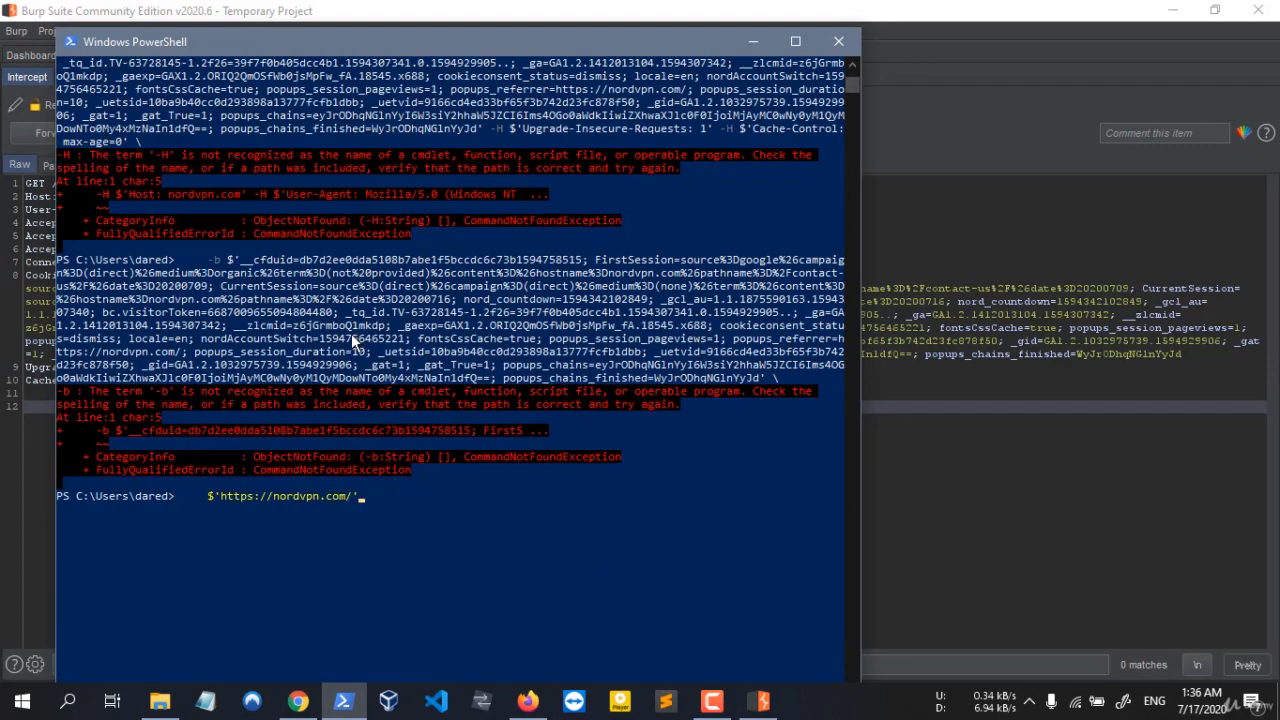
scroll(300, 332, down, 5)
scroll(250, 335, up, 3)
scroll(260, 345, up, 1)
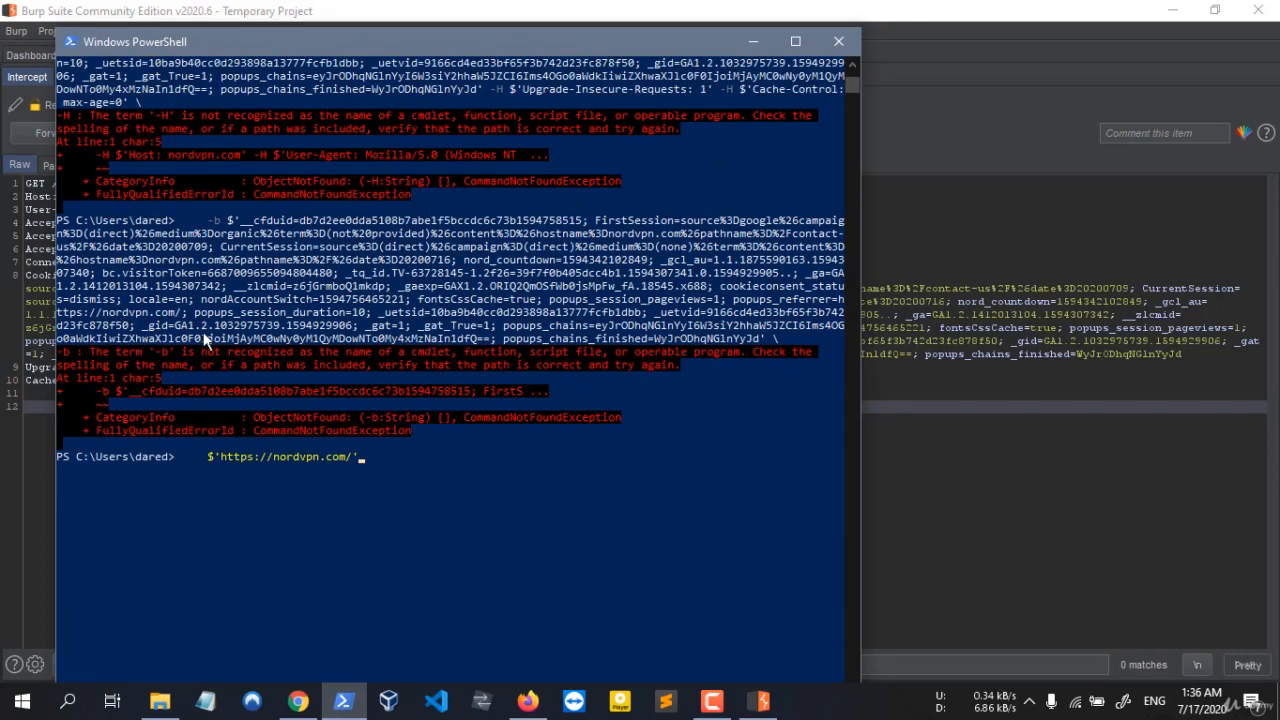
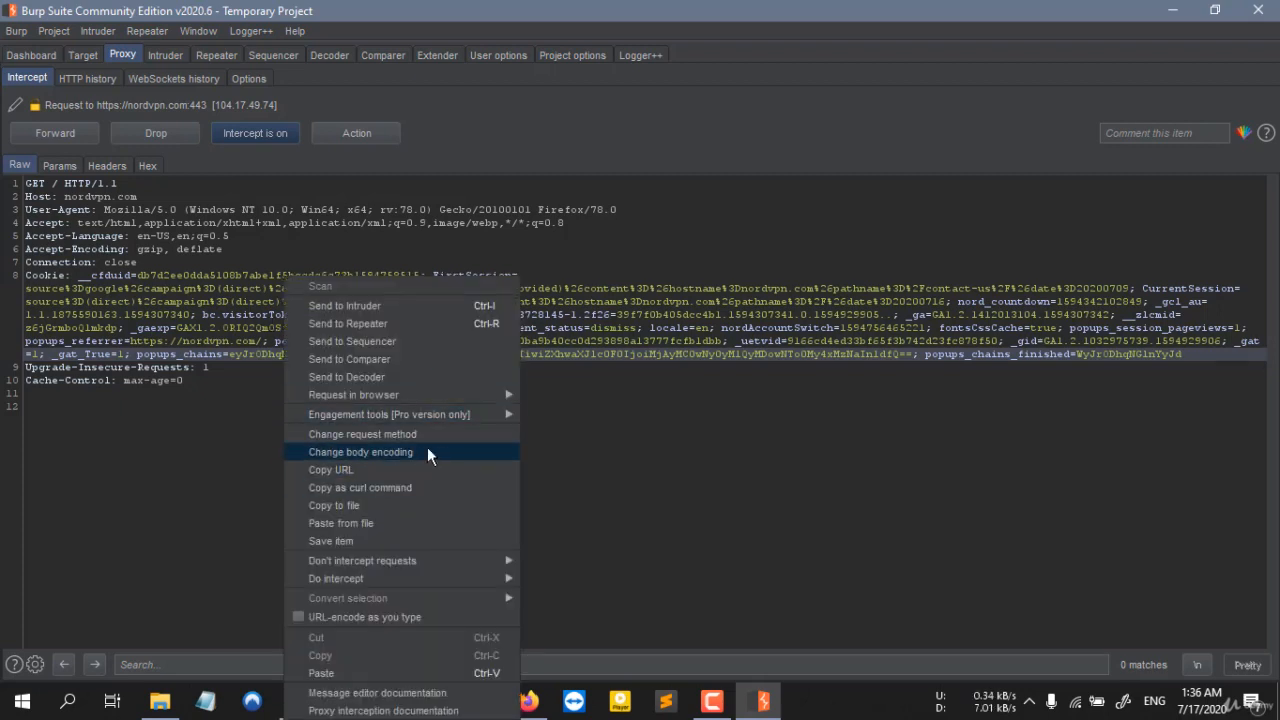
Step: Apply the body encoding change to the intercepted request in Burp Suite and review its other context actions
click(426, 451)
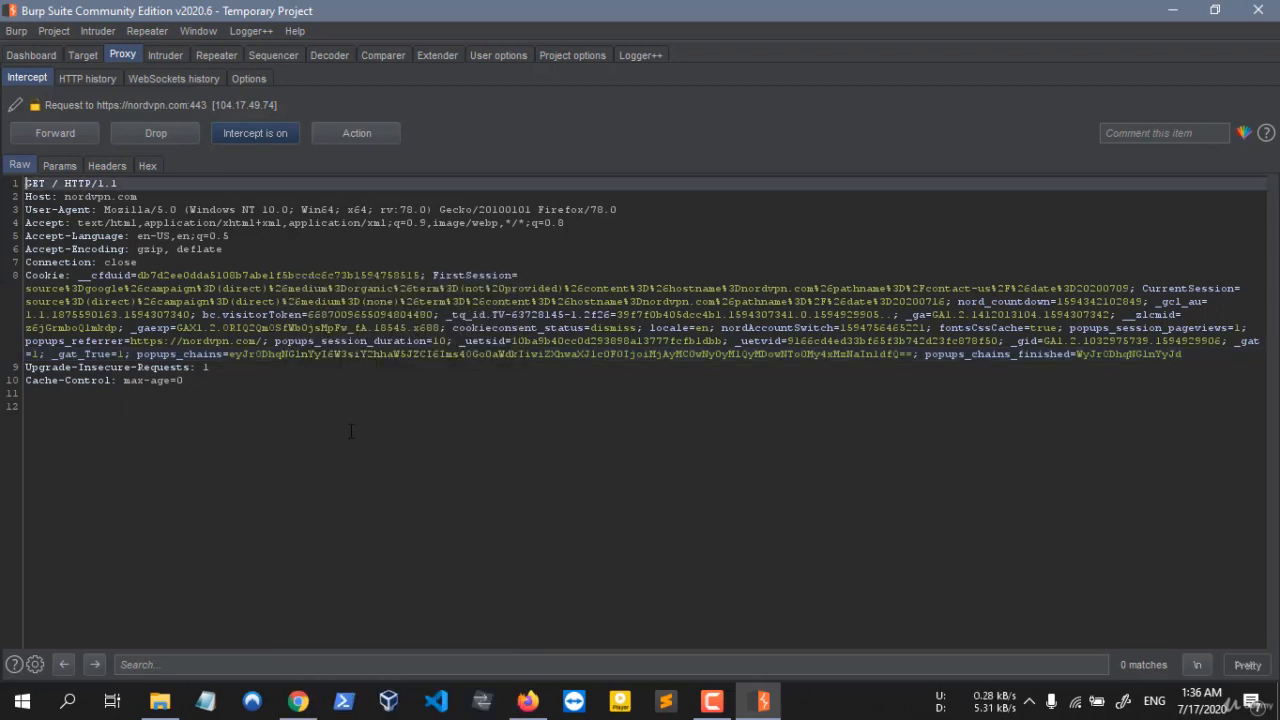
right_click(204, 212)
click(1145, 525)
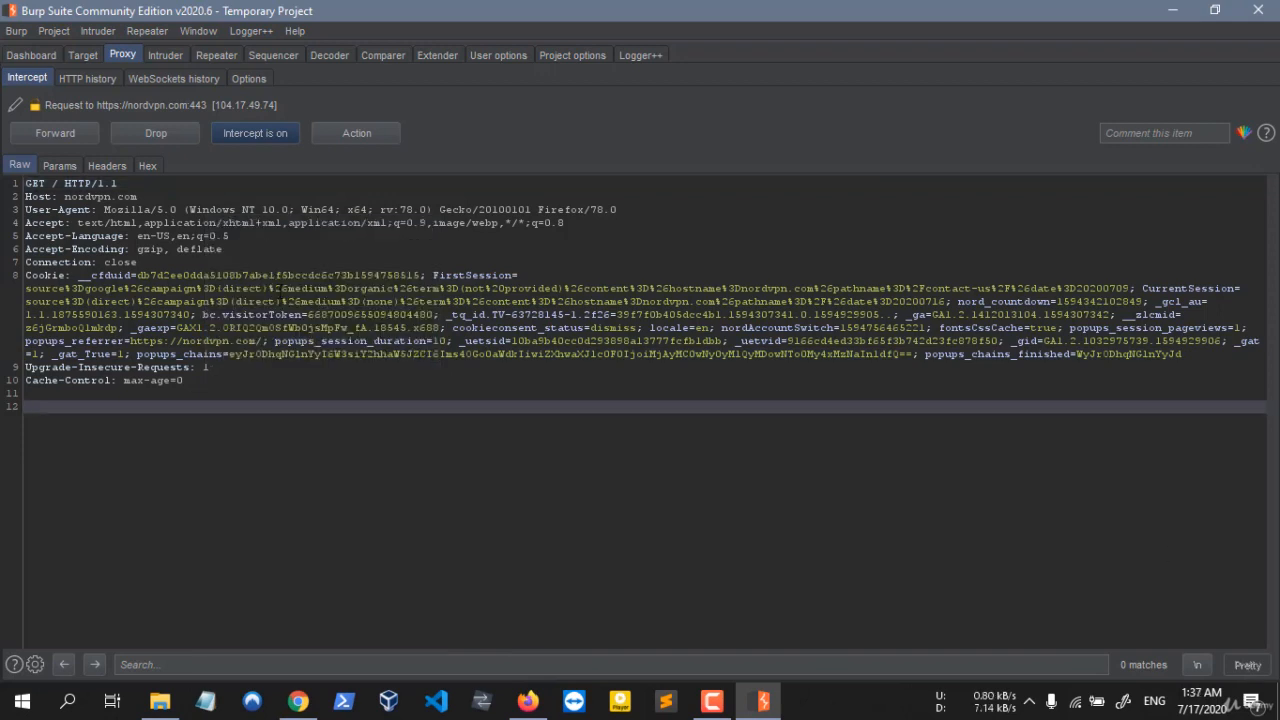
right_click(279, 402)
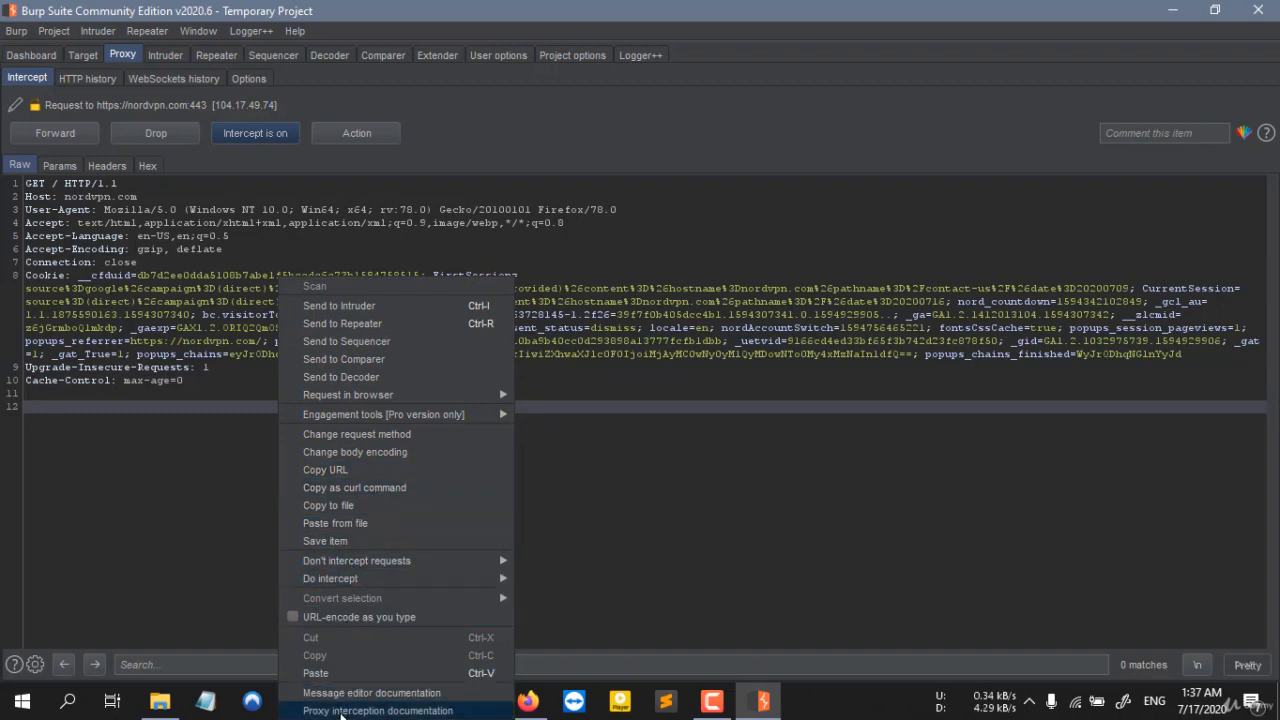
click(190, 341)
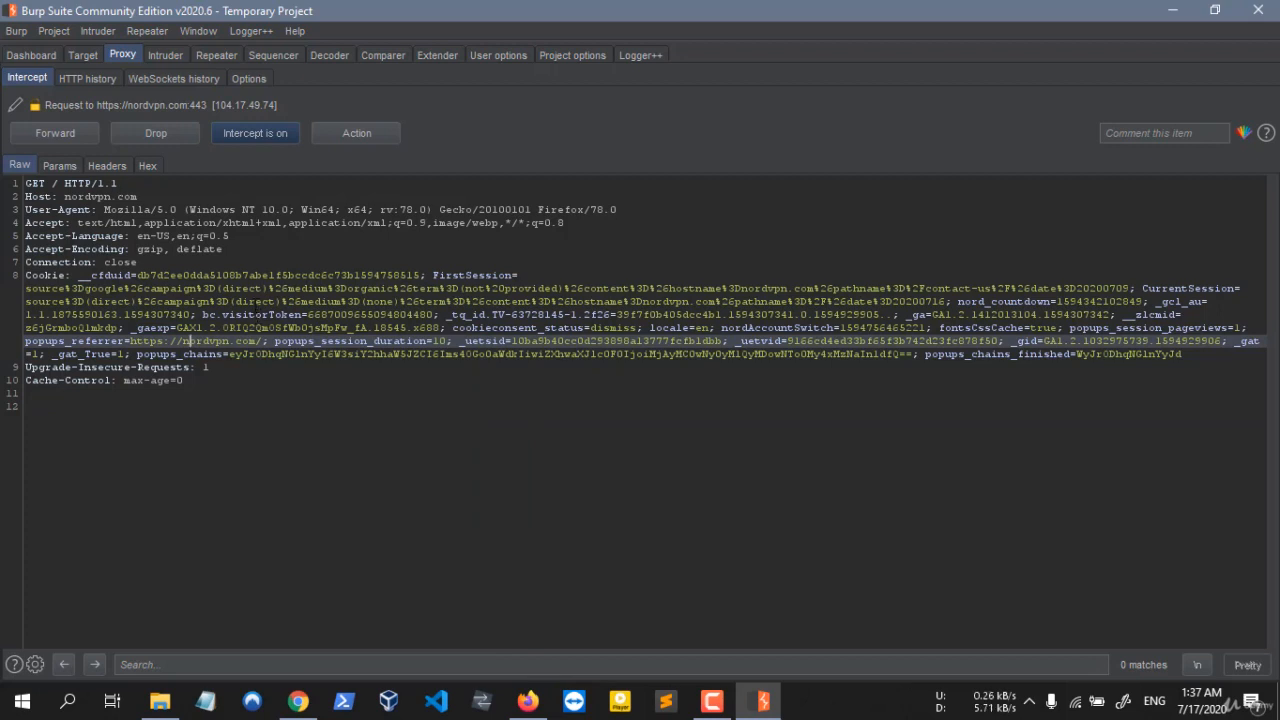
Step: Inspect the decoded CurrentSession cookie value and the request's parameter list, highlighting FirstSession, nordAccountSwitch and _uetsid
mouse_move(257, 308)
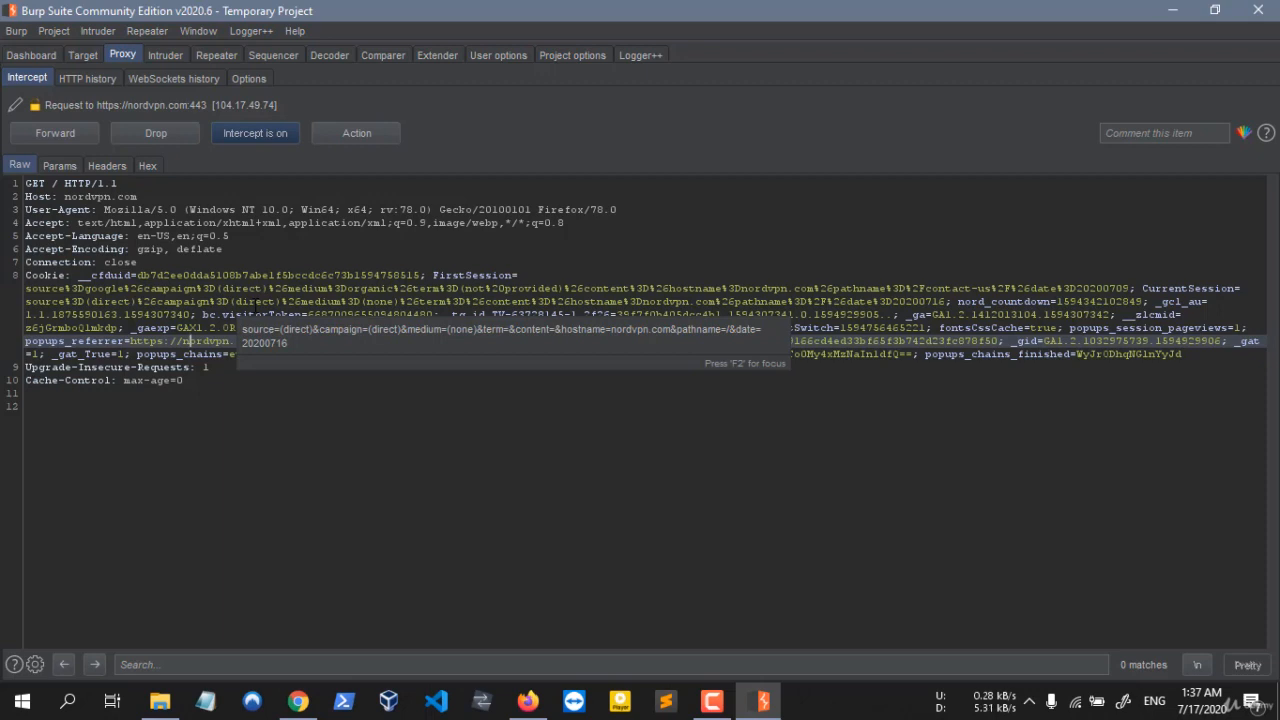
click(312, 397)
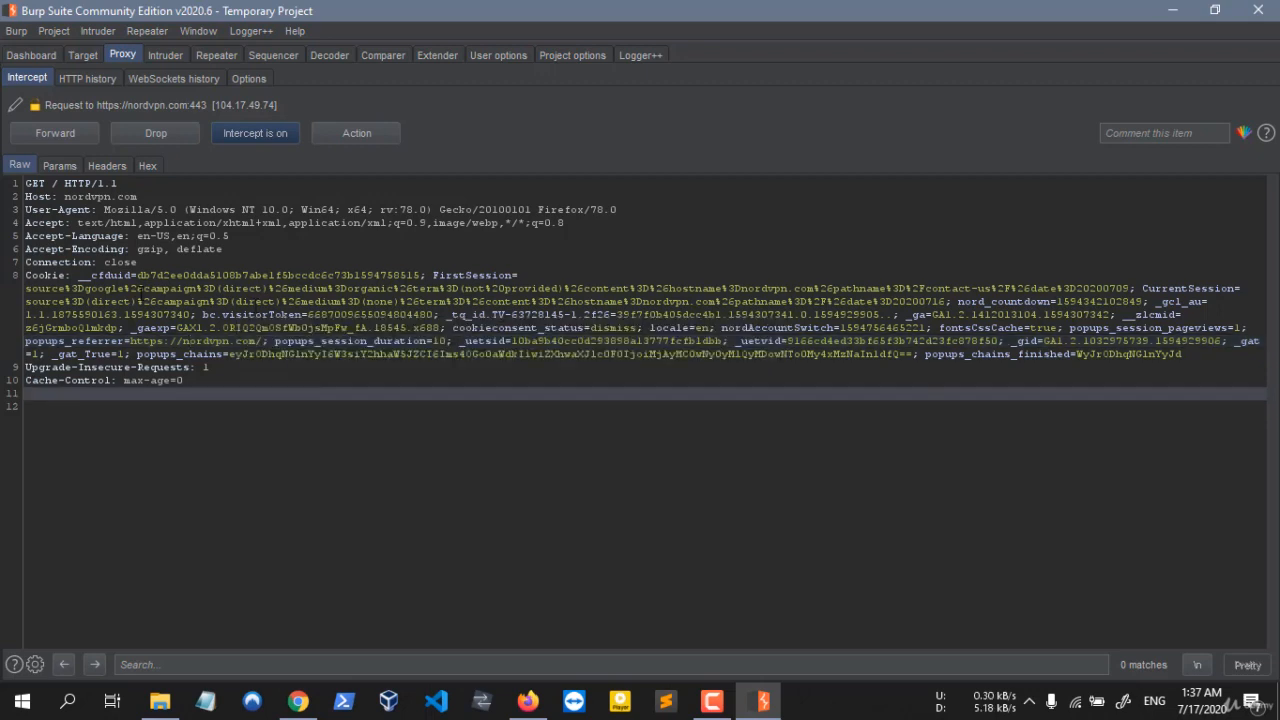
click(58, 164)
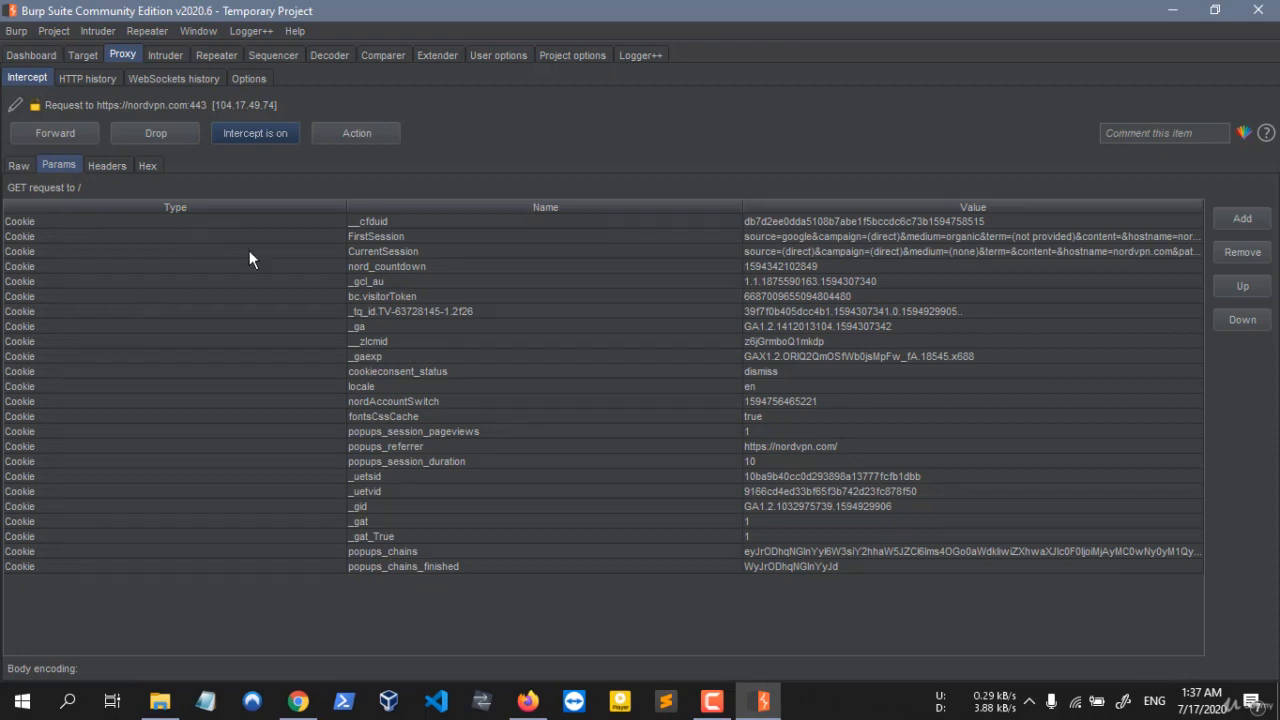
click(622, 235)
click(676, 402)
click(670, 477)
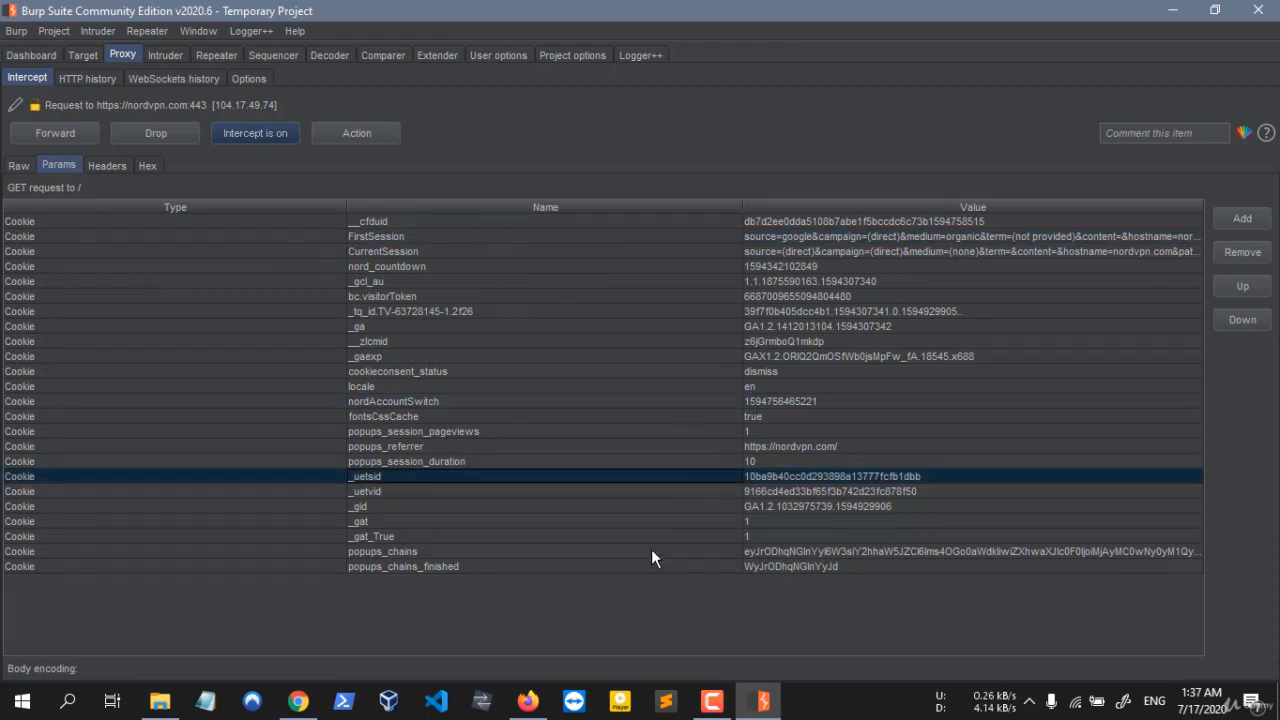
click(20, 166)
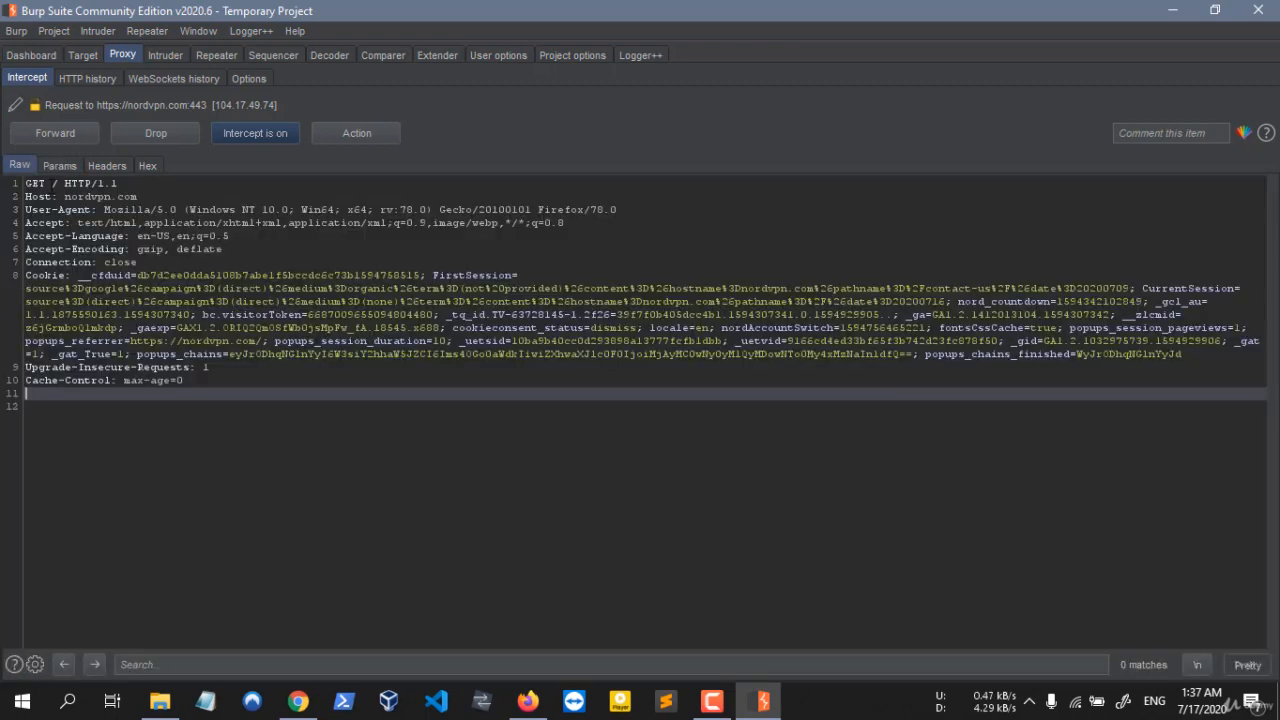
Step: Examine the request's header list, highlighting the rows from Accept-Encoding through Upgrade-Insecure-Requests
click(66, 167)
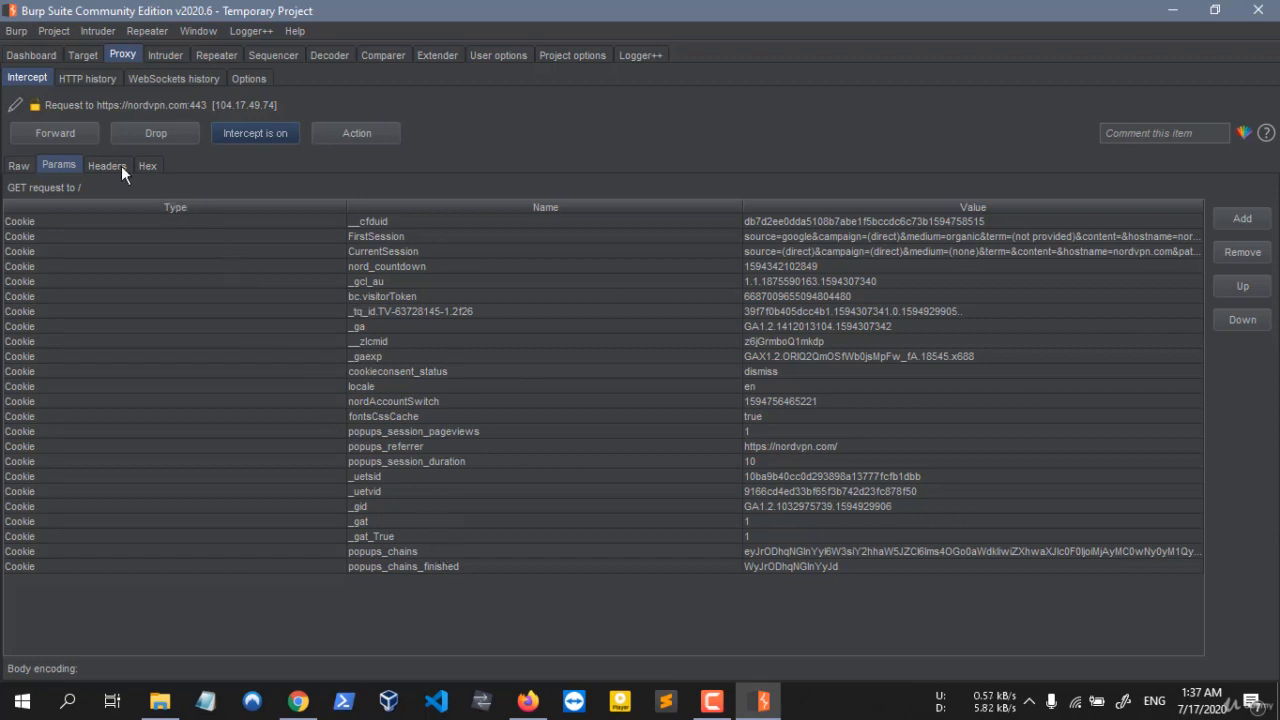
click(121, 166)
click(775, 198)
click(692, 217)
click(678, 247)
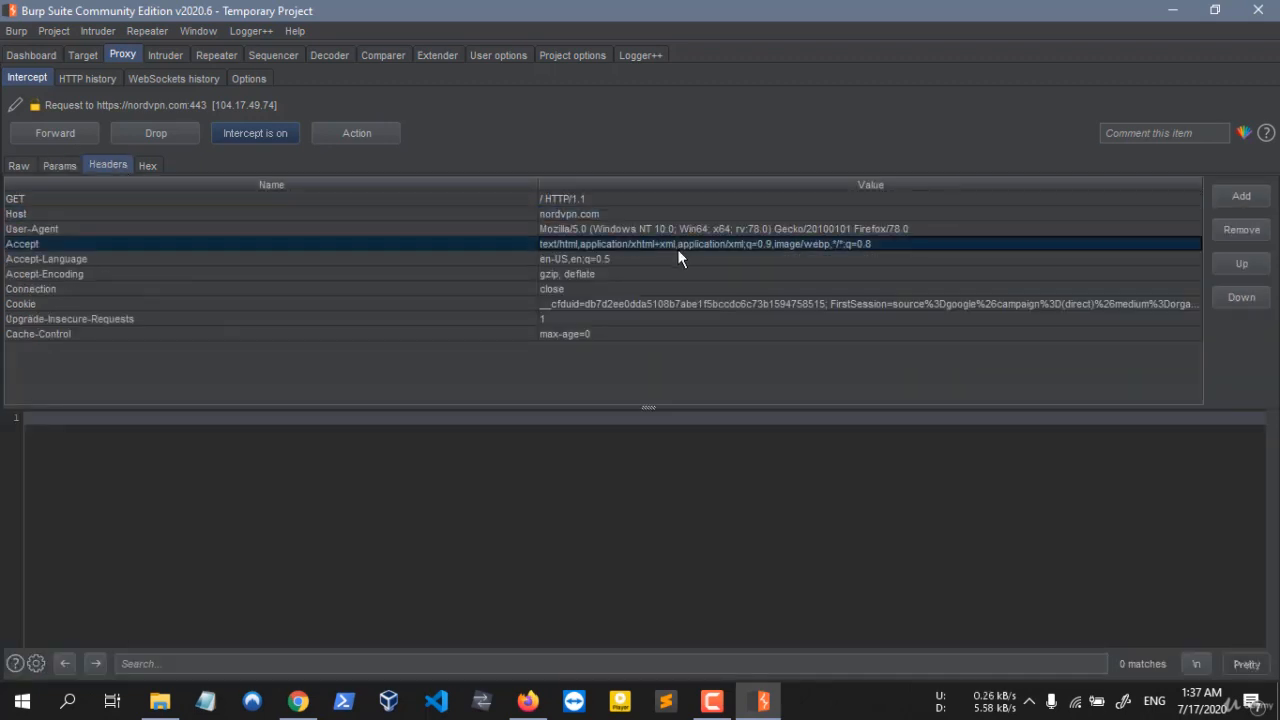
drag(655, 274, 620, 320)
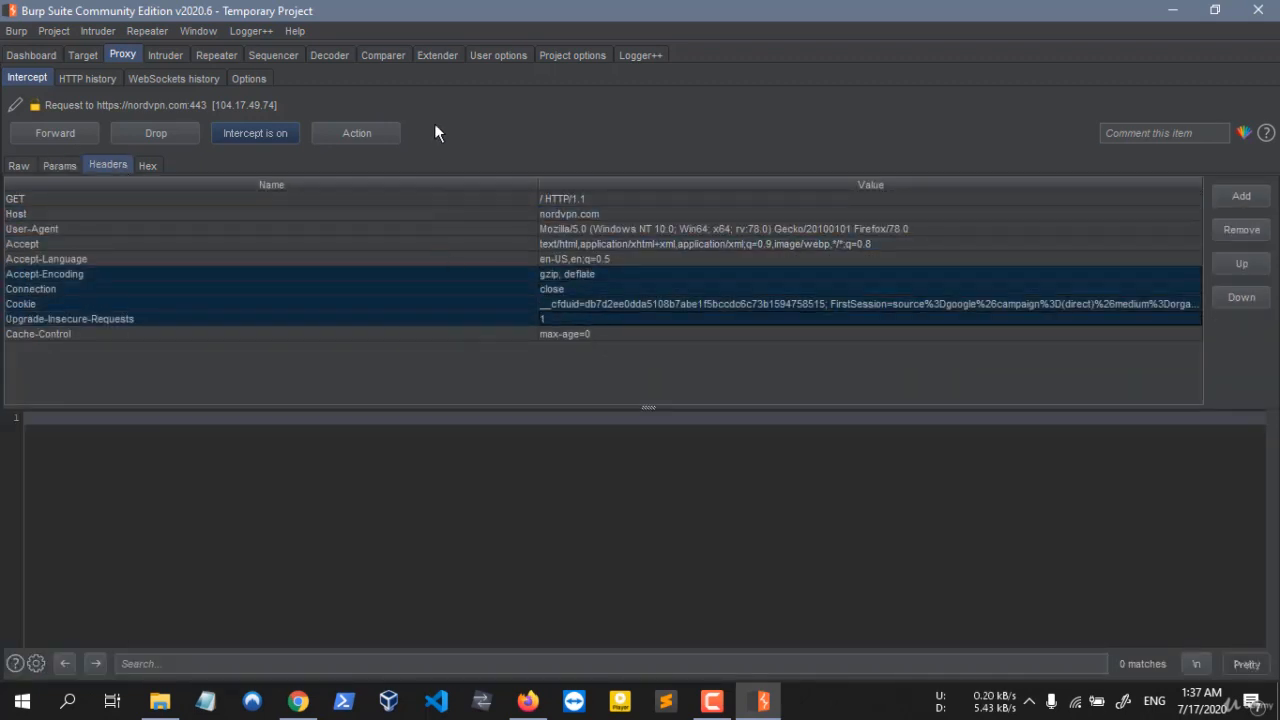
Step: Examine the intercepted request's hex dump from start to end and return to its raw text
click(150, 166)
scroll(591, 280, down, 20)
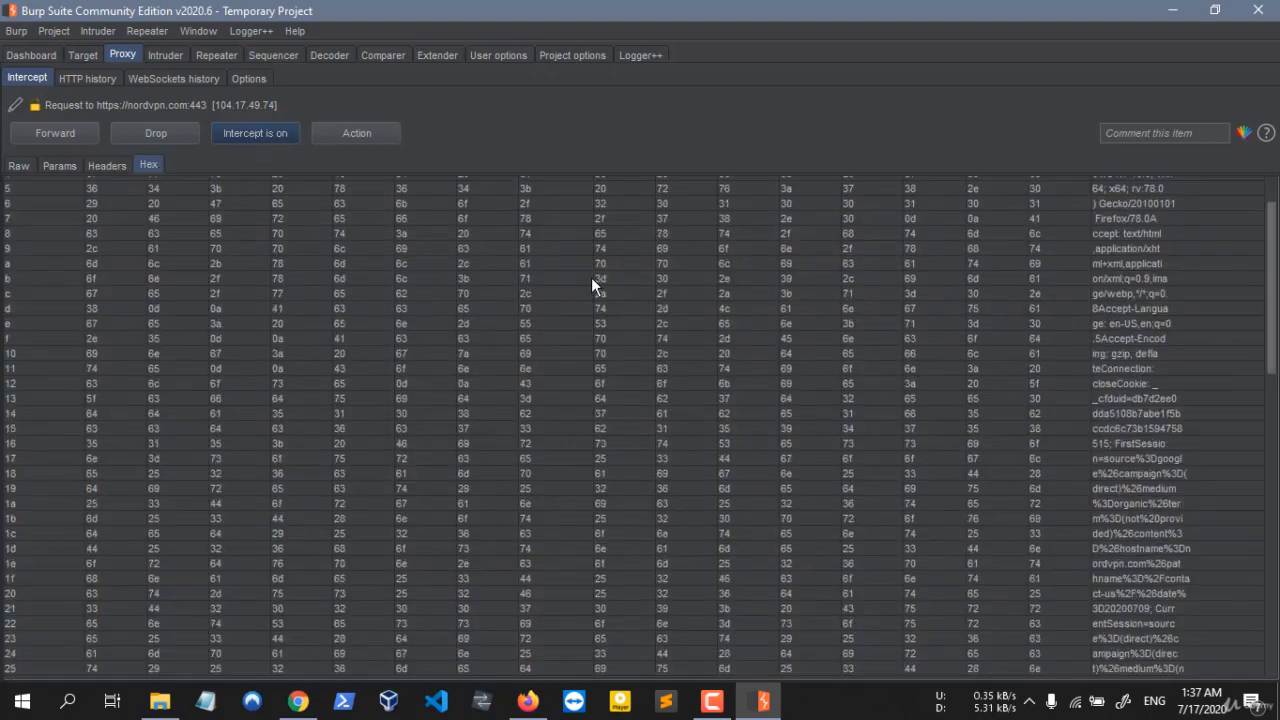
scroll(1130, 300, down, 2)
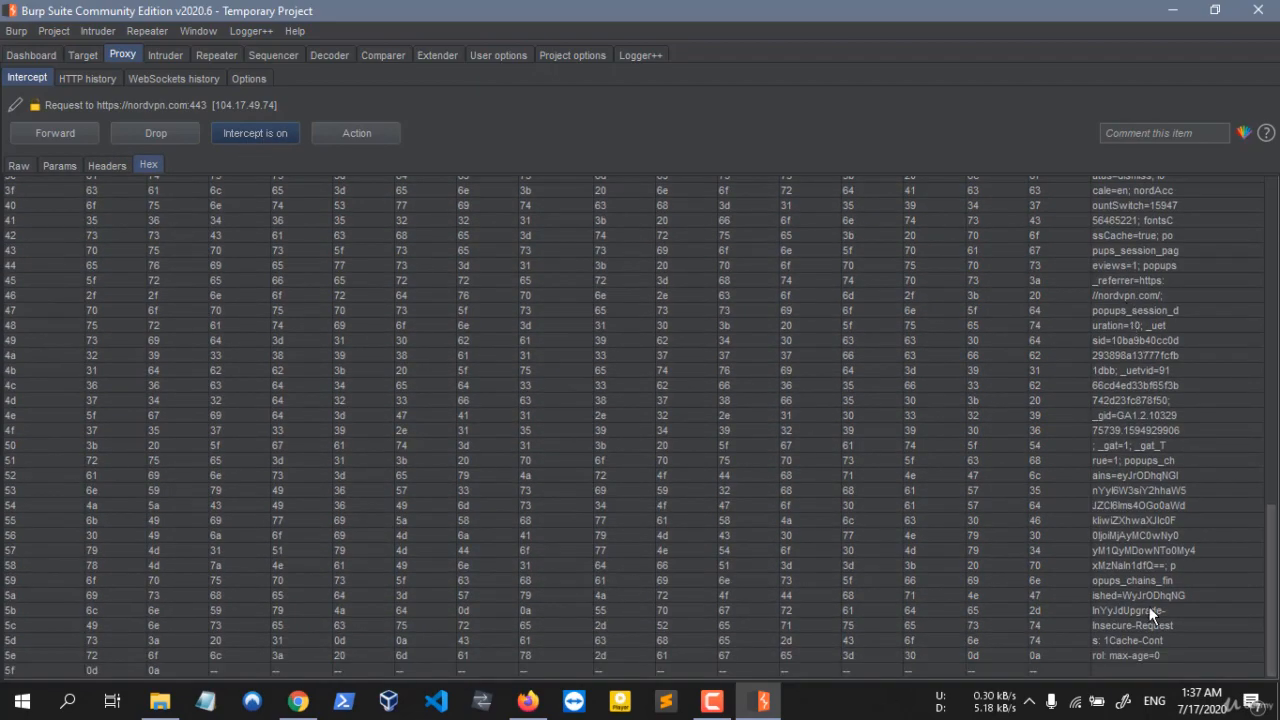
scroll(1107, 315, up, 14)
scroll(1130, 240, up, 7)
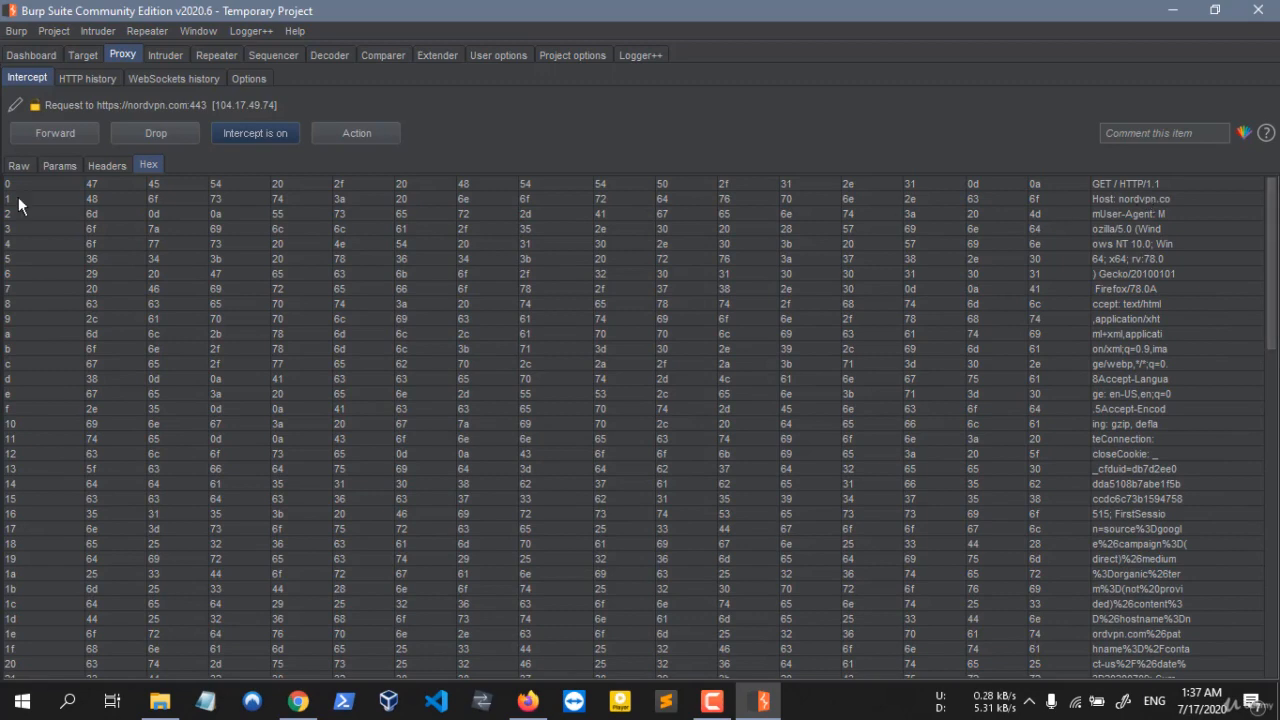
click(20, 165)
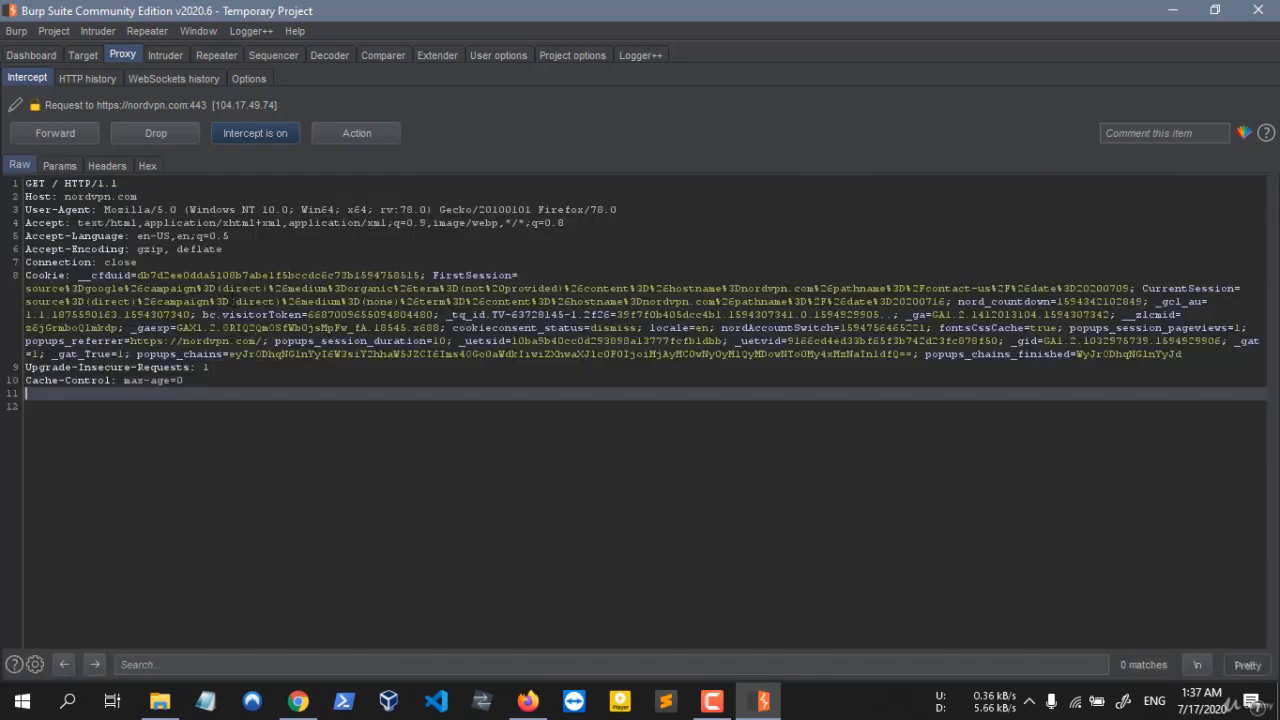
Step: Open the proxy's HTTP history, select request 12 and enlarge the request details area
click(80, 78)
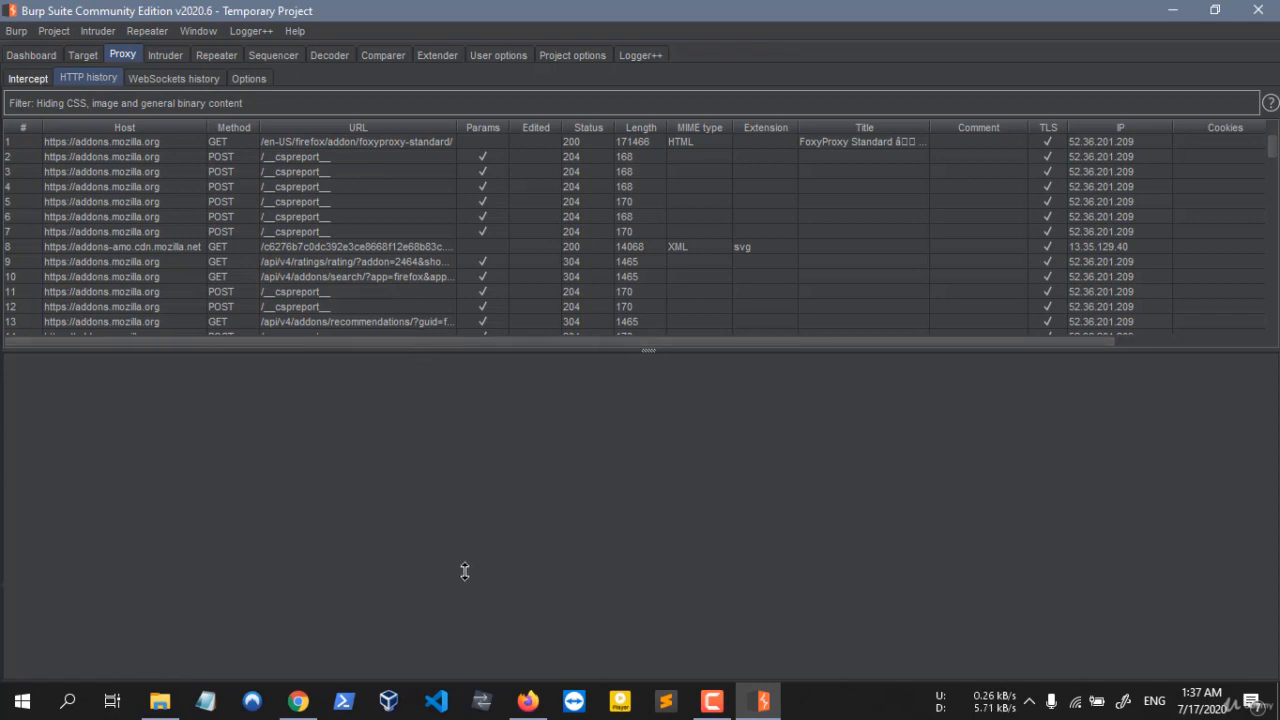
click(534, 306)
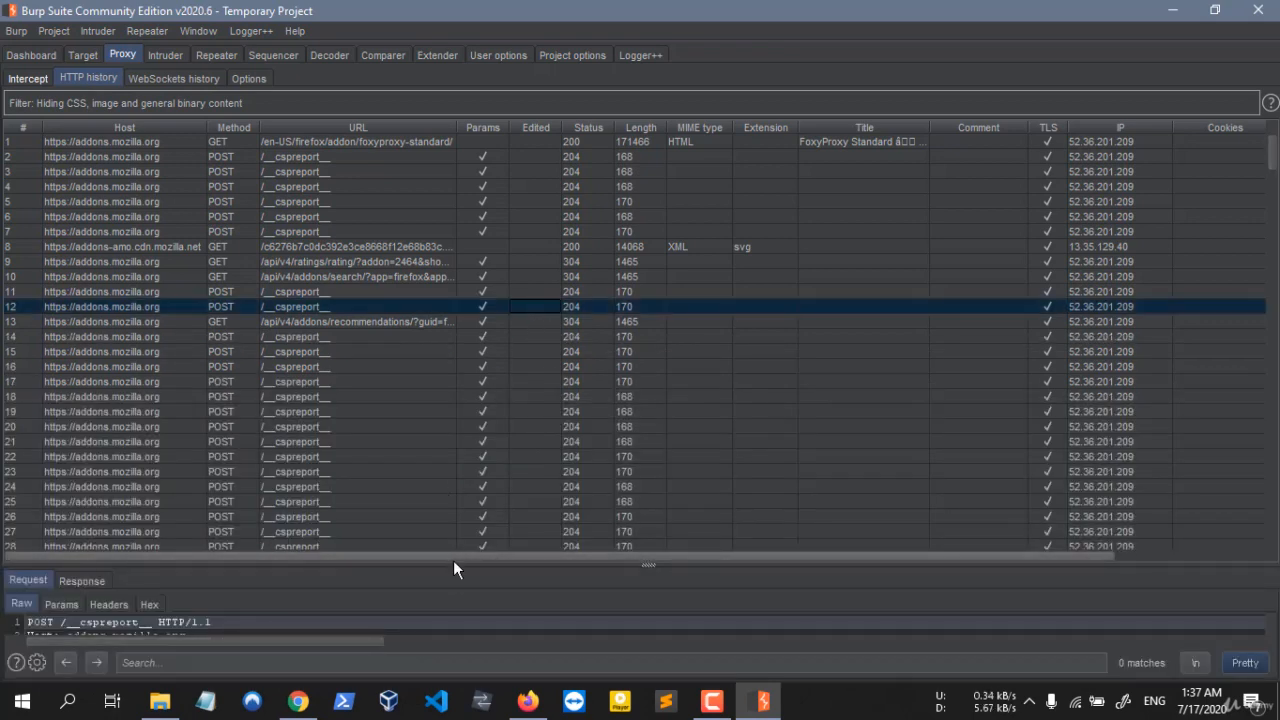
drag(453, 561, 443, 330)
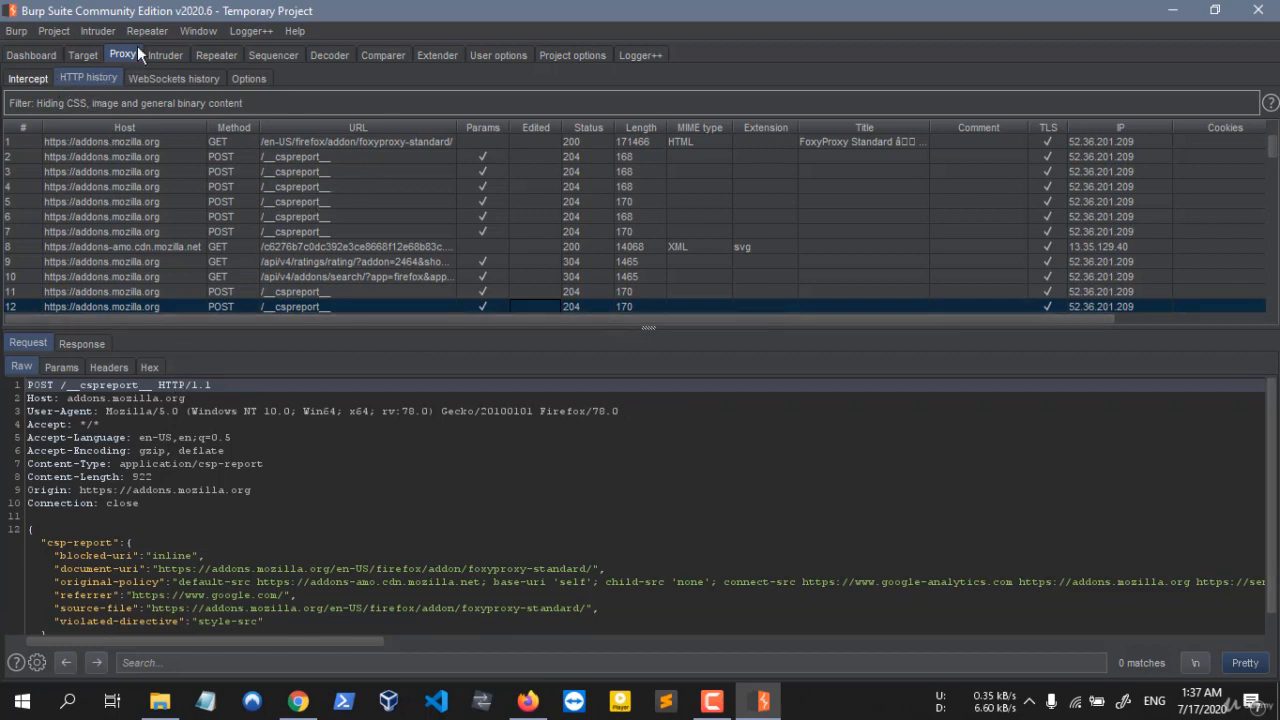
scroll(482, 154, down, 20)
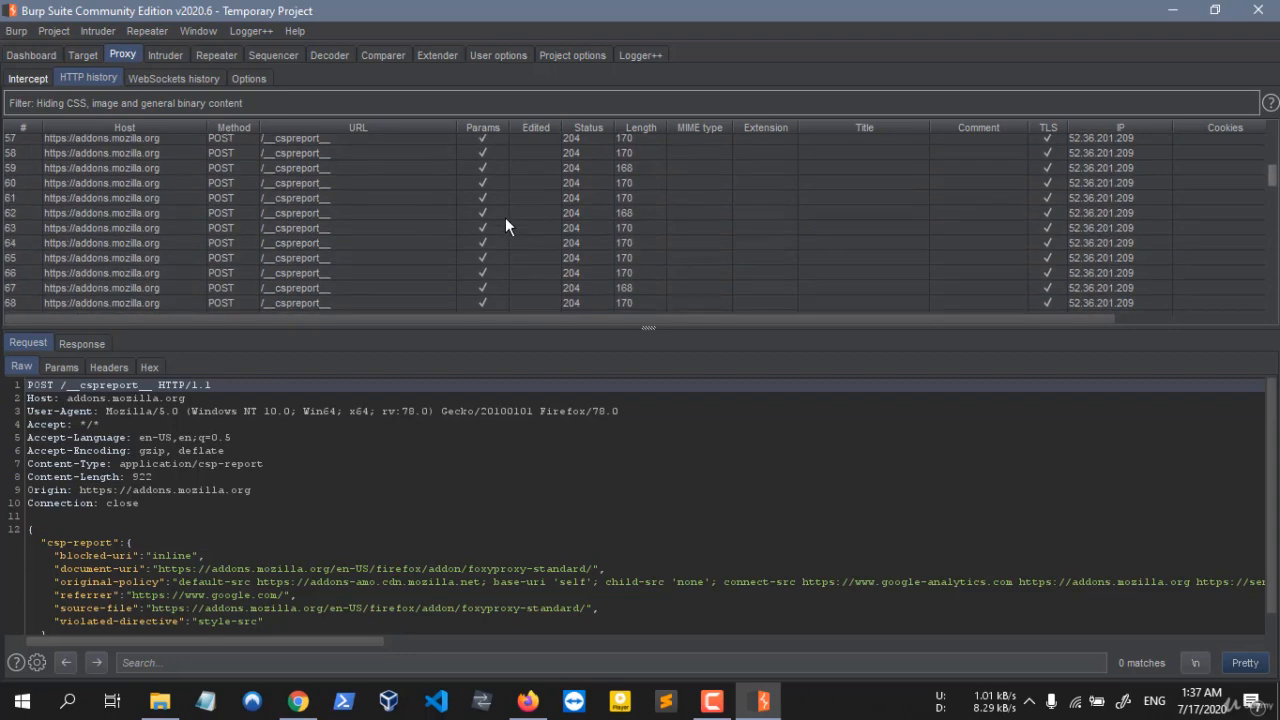
scroll(110, 256, up, 20)
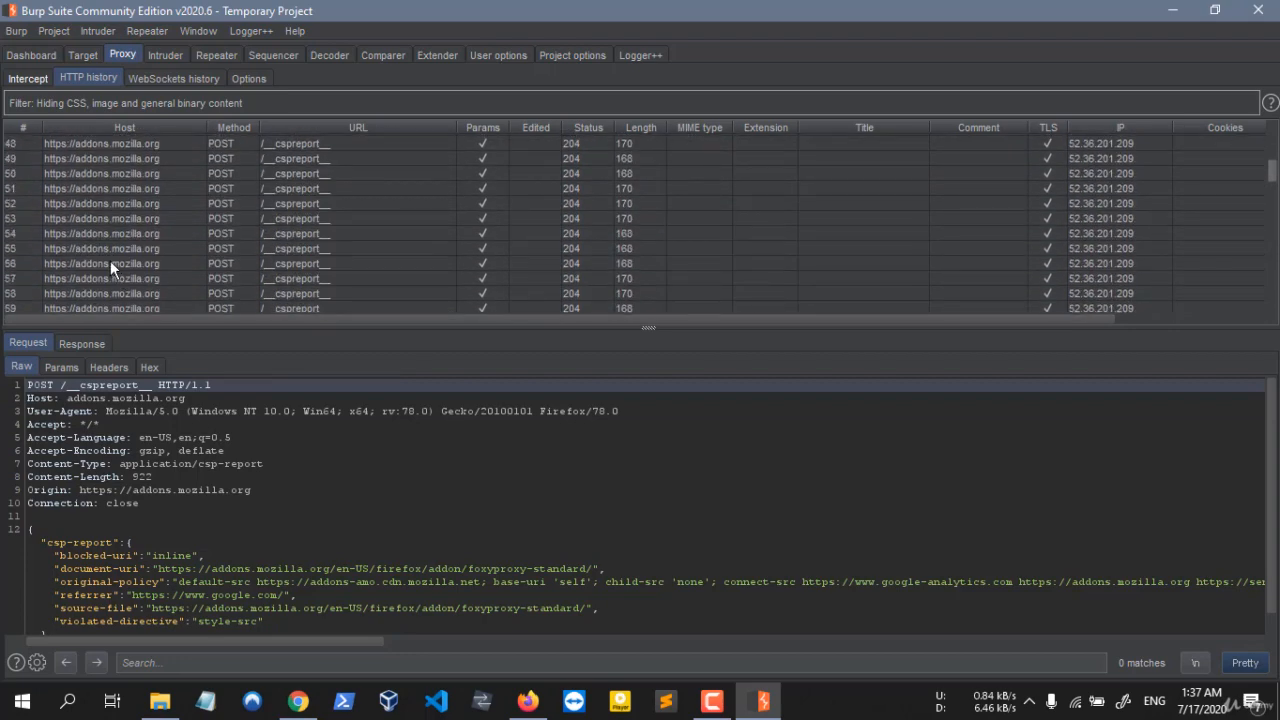
click(410, 172)
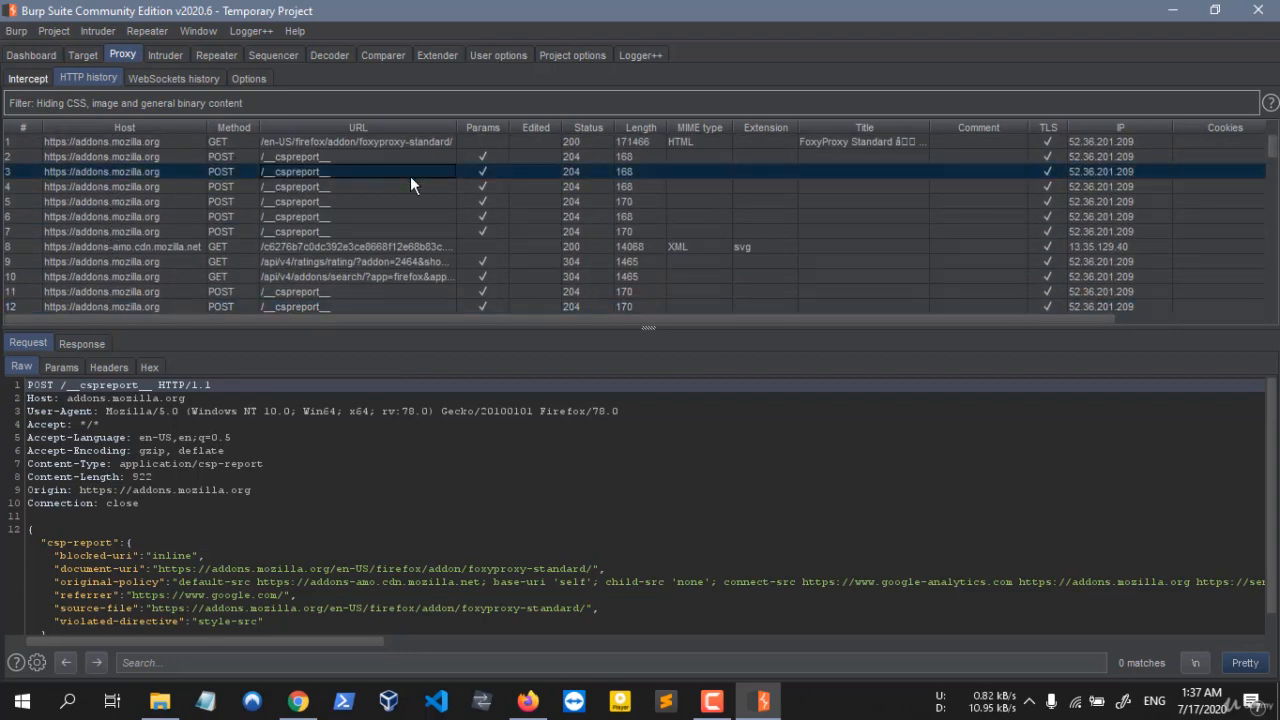
scroll(406, 208, down, 12)
click(406, 209)
scroll(406, 209, down, 14)
click(404, 210)
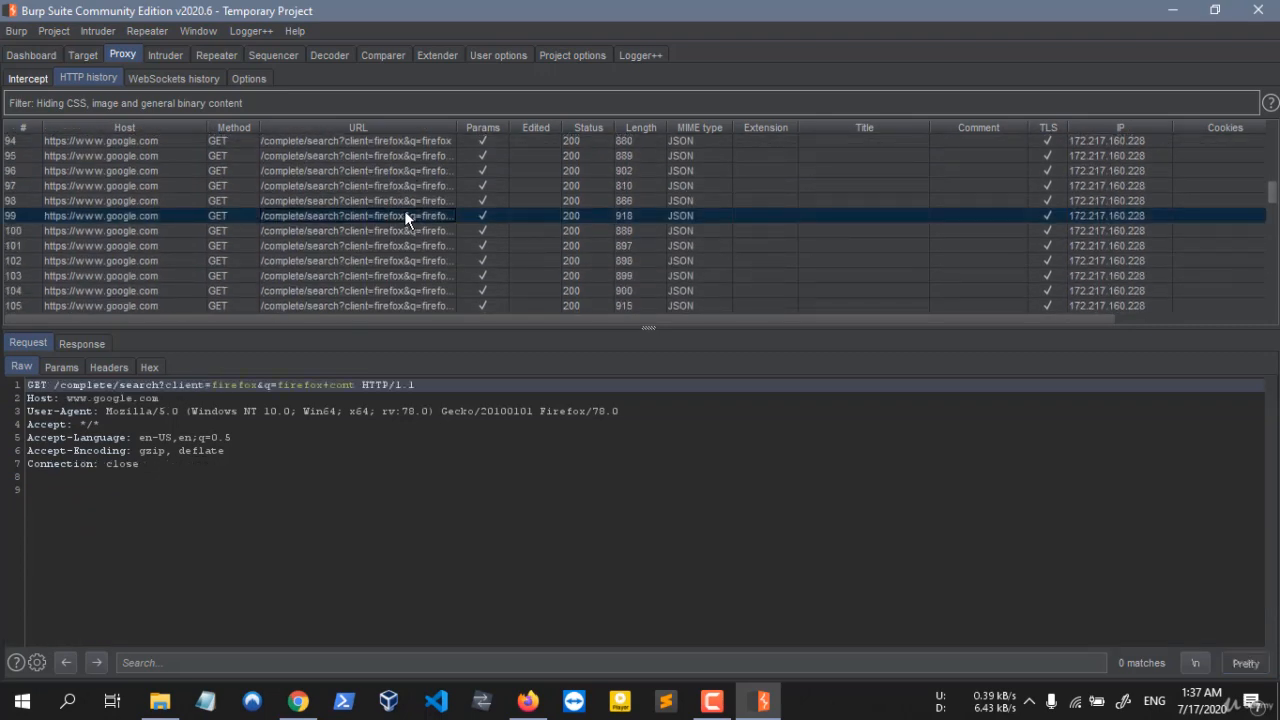
scroll(404, 214, down, 12)
click(404, 218)
scroll(404, 218, down, 8)
click(378, 223)
scroll(377, 224, down, 12)
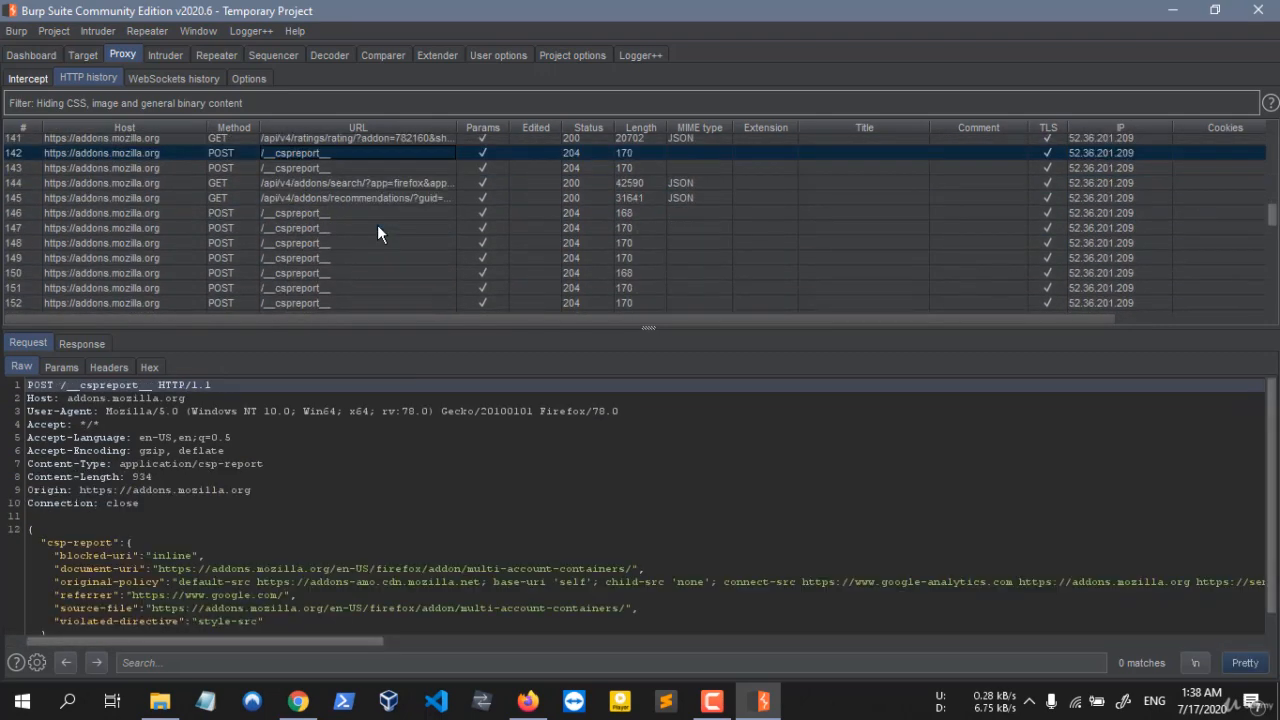
scroll(376, 224, down, 12)
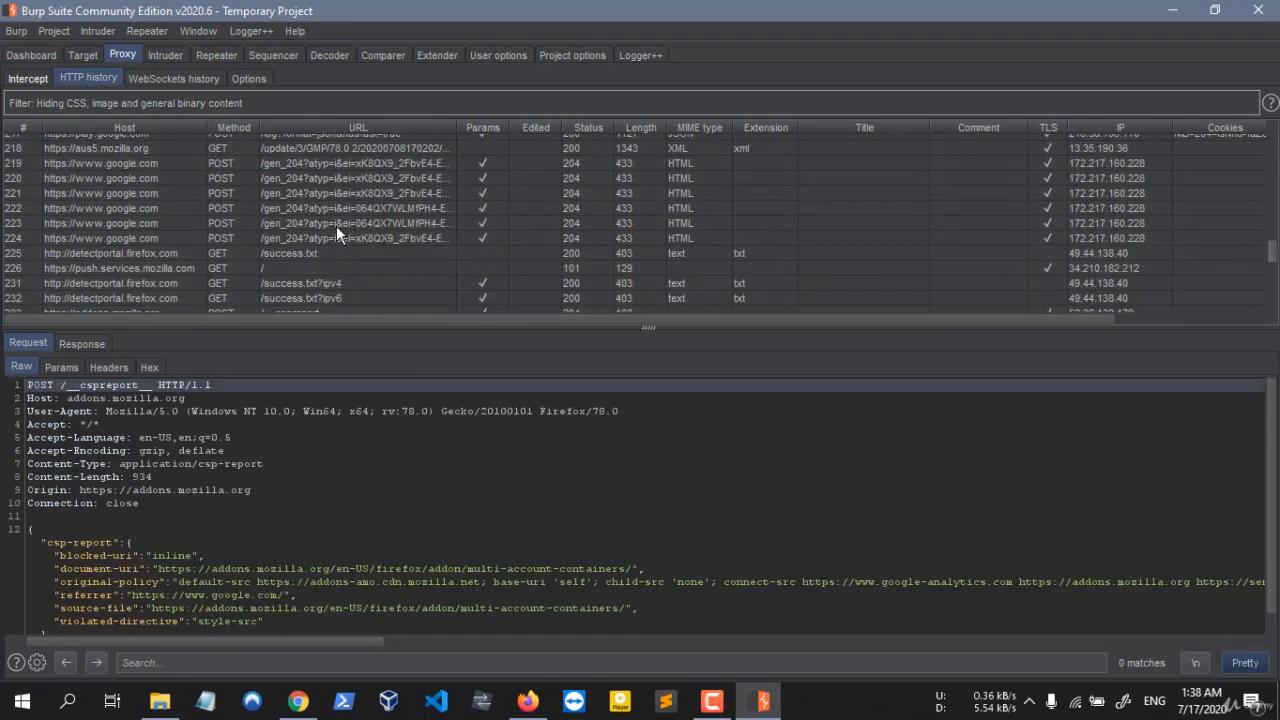
click(336, 224)
scroll(332, 236, down, 2)
scroll(330, 235, up, 2)
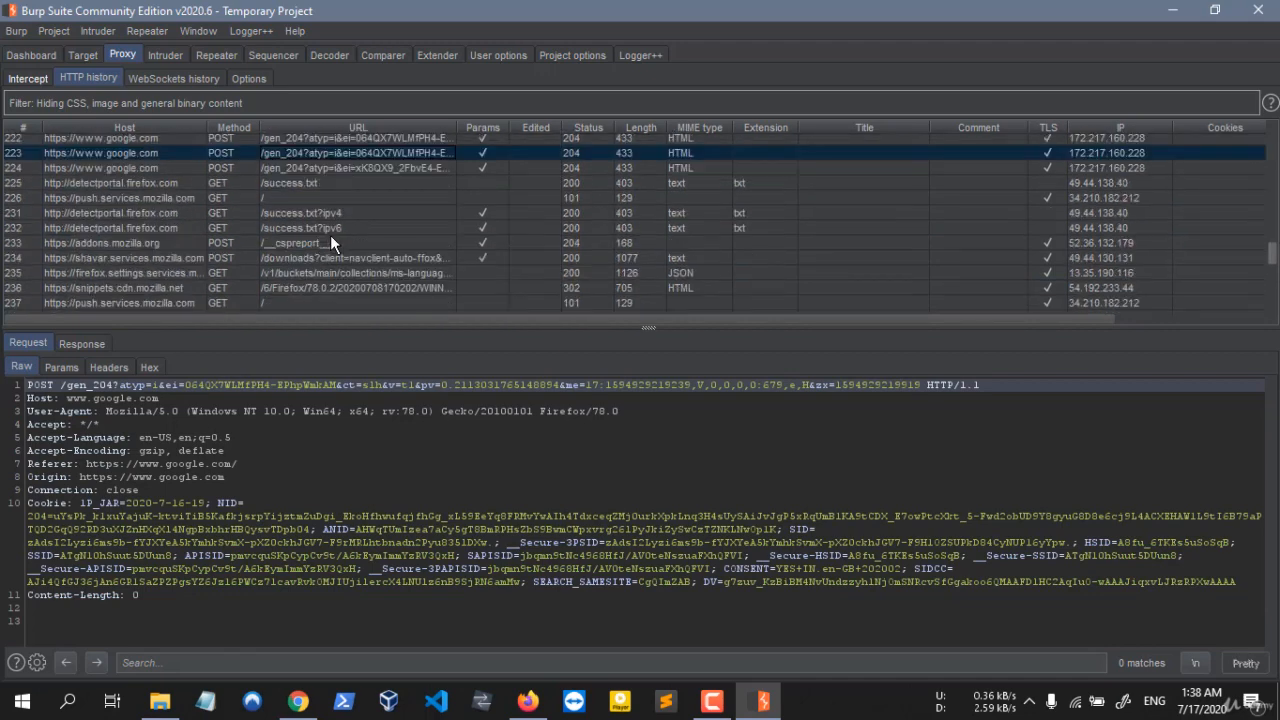
click(193, 216)
scroll(193, 216, down, 10)
click(193, 215)
scroll(191, 215, down, 5)
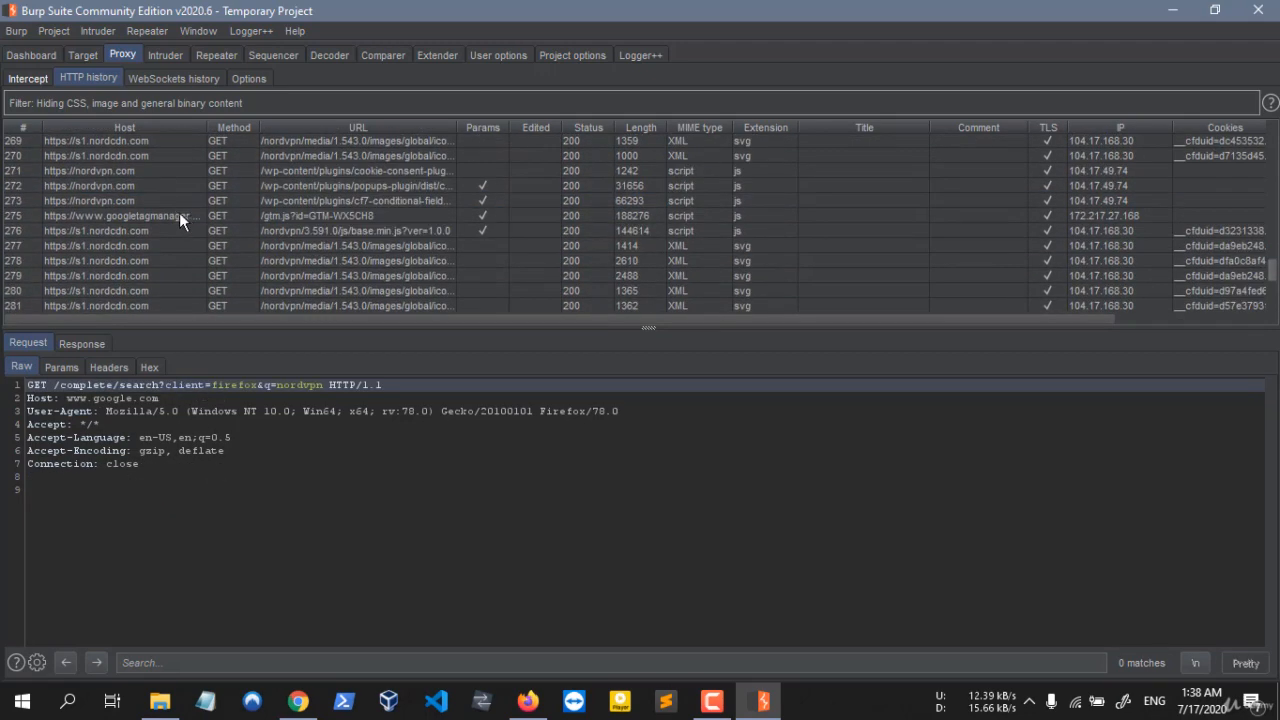
click(179, 215)
scroll(164, 257, down, 5)
click(164, 256)
scroll(166, 255, down, 6)
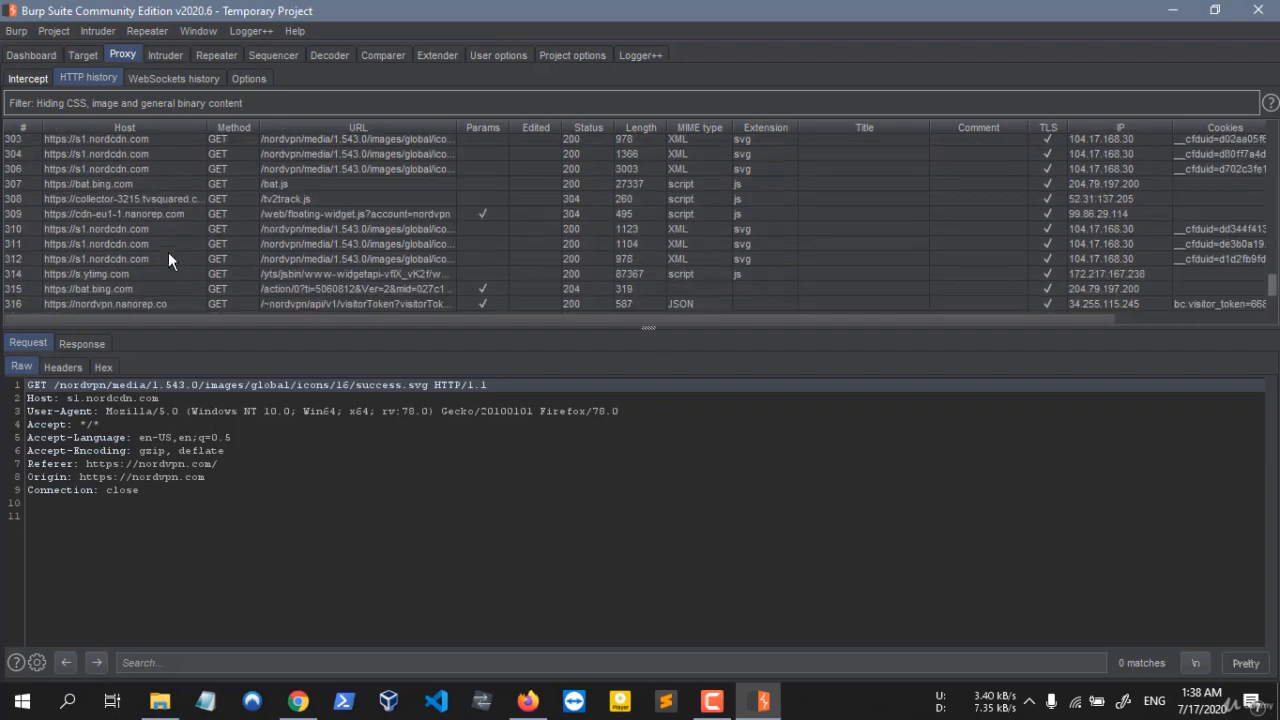
Step: Read the raw history requests to cdn-eu1-1.nanorep.com, stats.g.doubleclick.net and the nordvpn.com root page
click(241, 214)
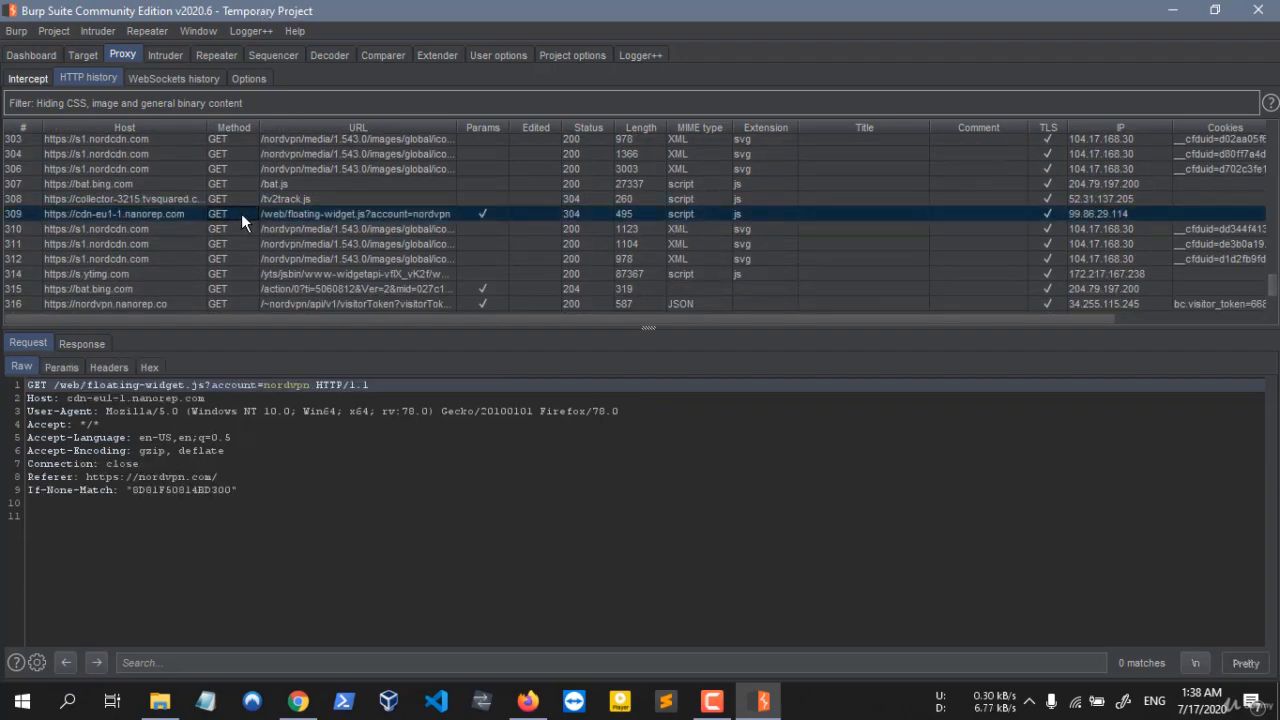
scroll(237, 218, down, 6)
click(237, 218)
scroll(238, 210, down, 6)
click(189, 207)
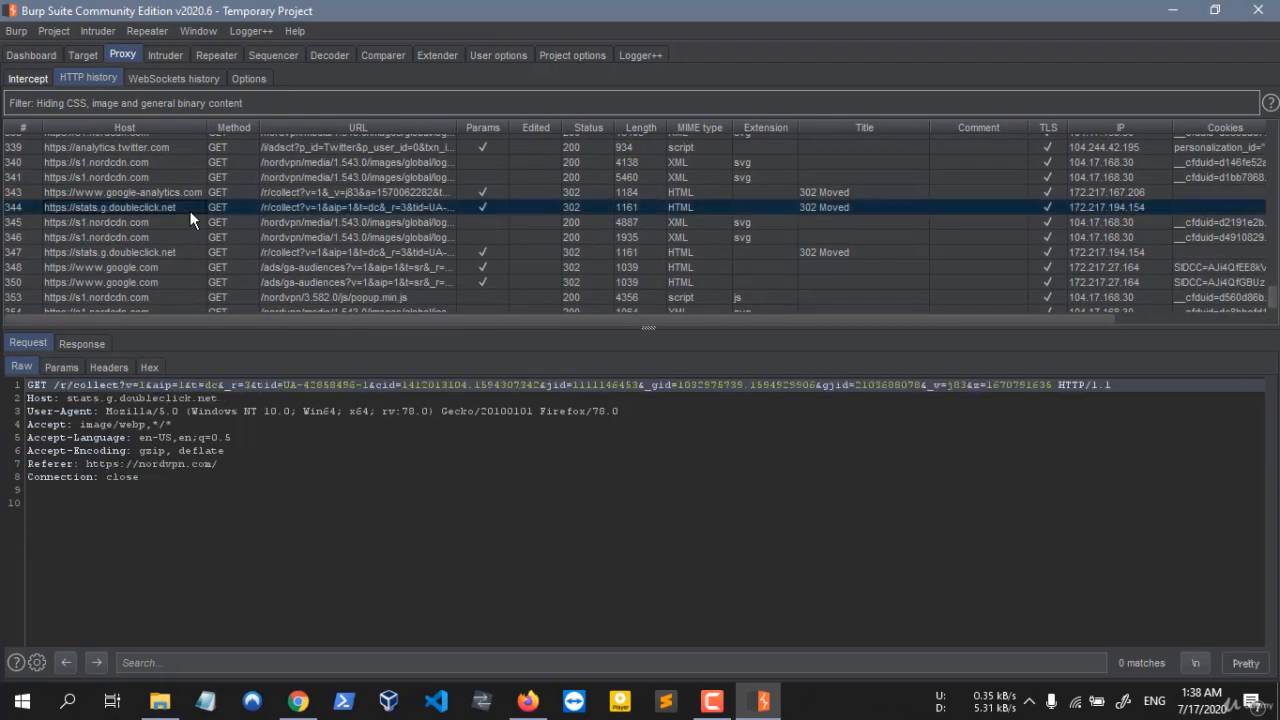
scroll(192, 213, down, 5)
click(198, 226)
click(156, 270)
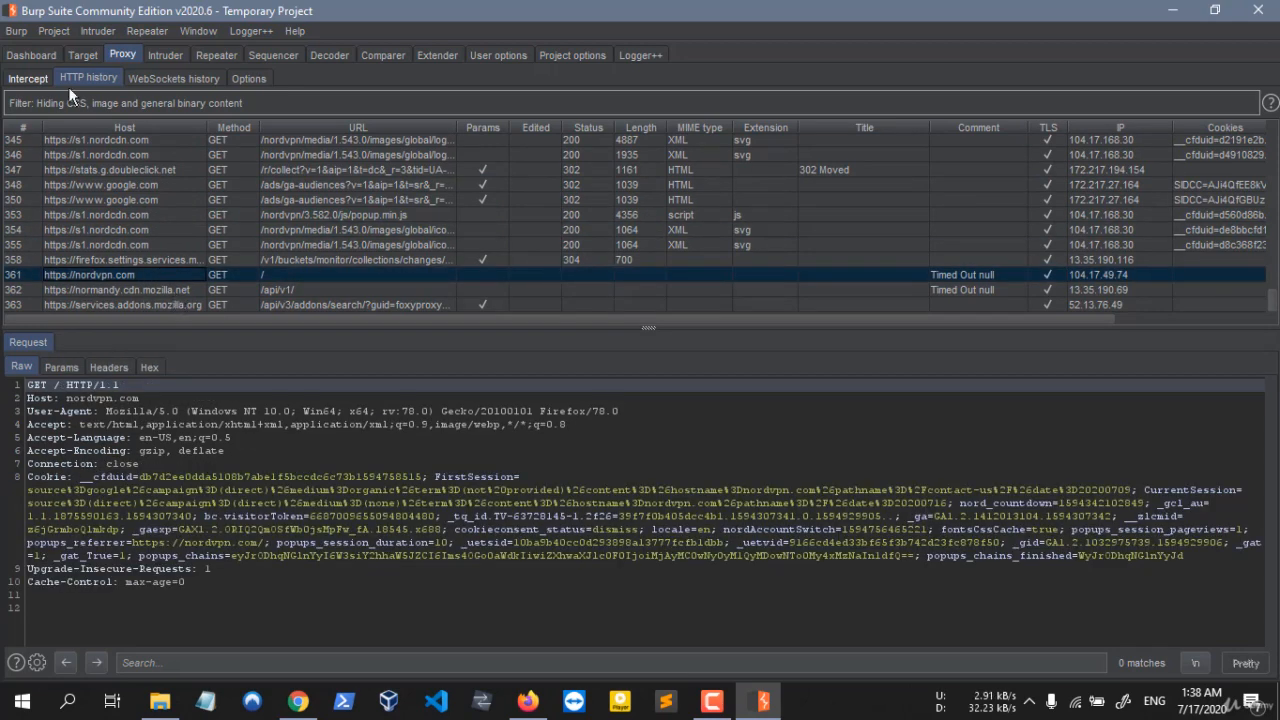
Step: Go back through the HTTP history, reading the popup.min.js request and opening request 282 for linux.svg
click(25, 31)
click(163, 213)
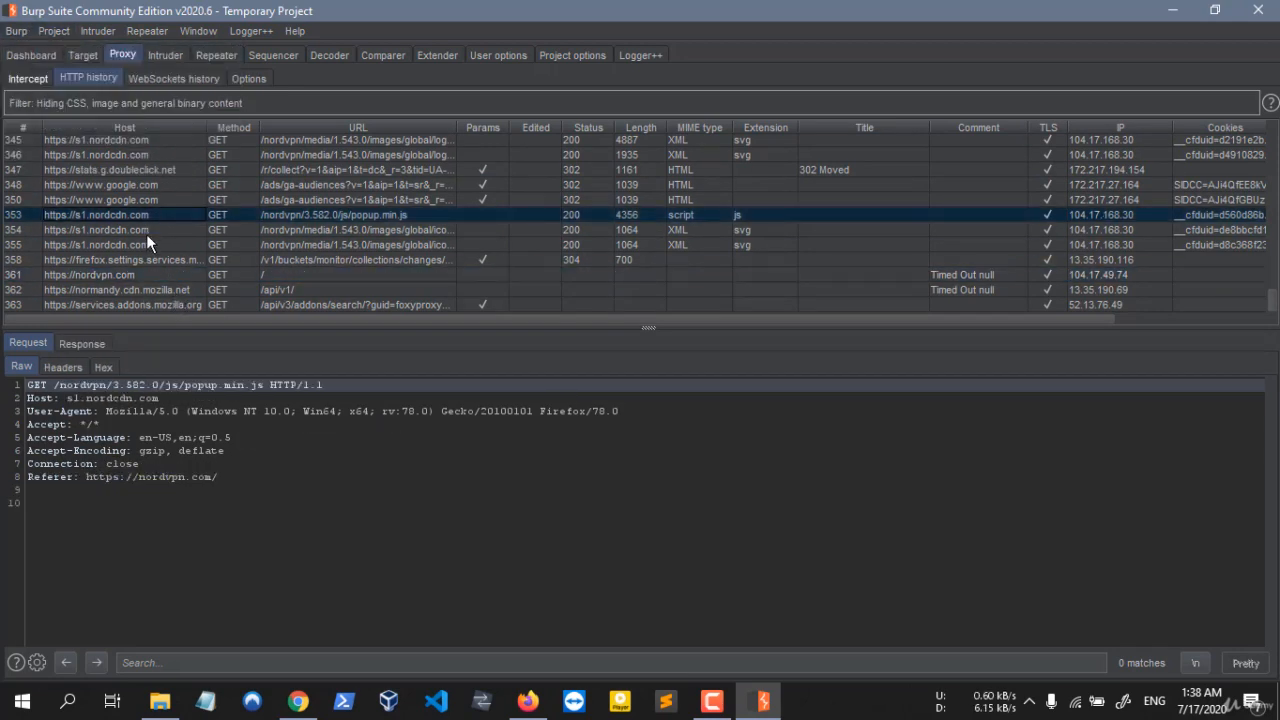
scroll(200, 215, up, 7)
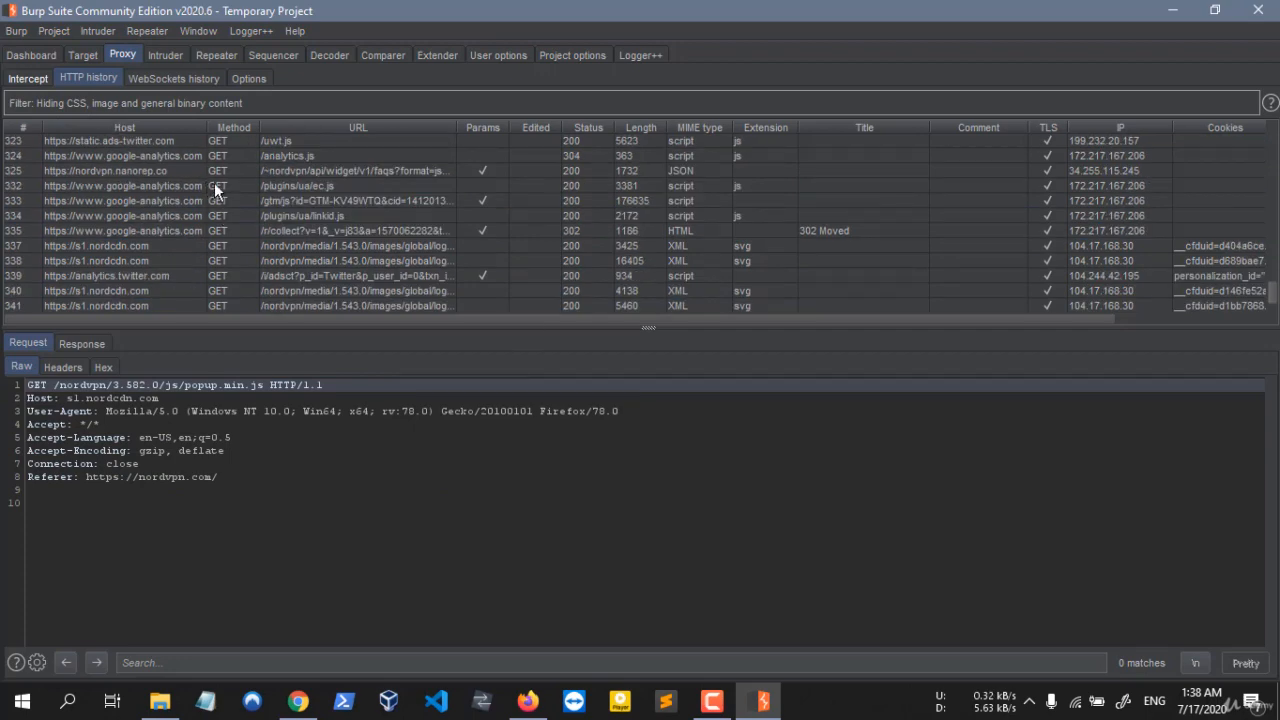
scroll(210, 179, up, 15)
click(251, 236)
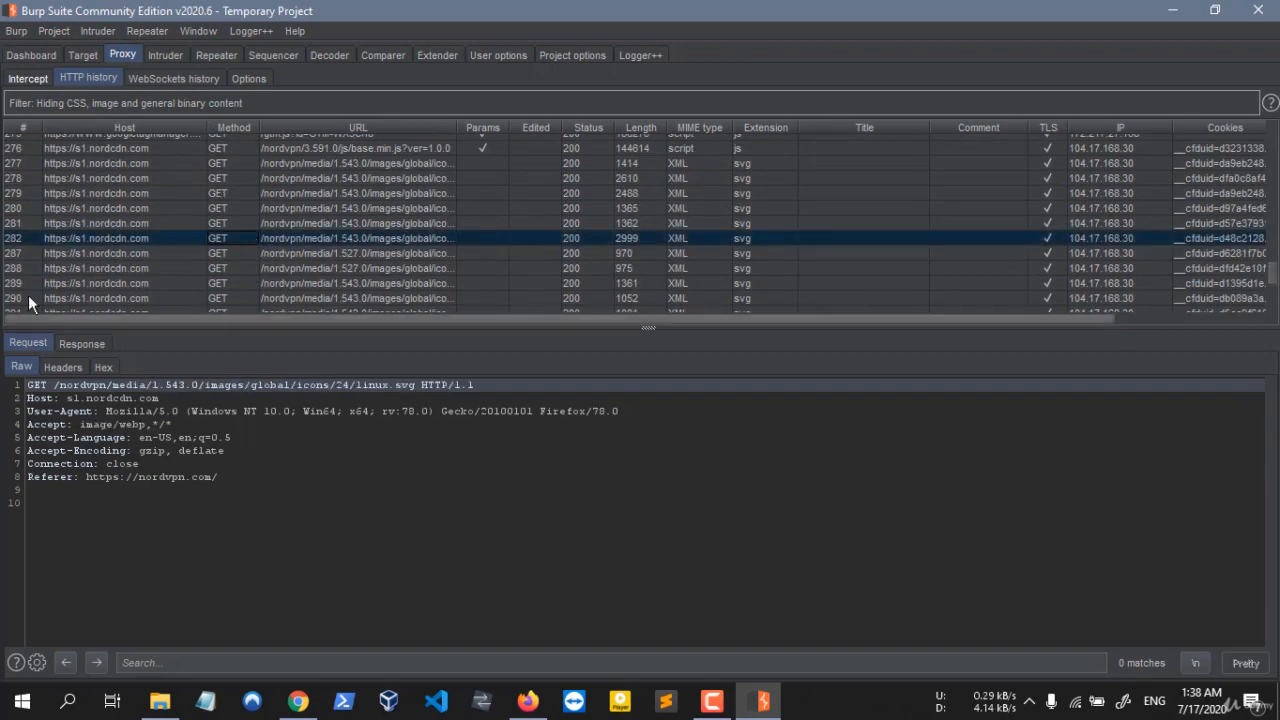
Step: Review the actions available for the linux.svg request and dismiss them without choosing any
right_click(113, 450)
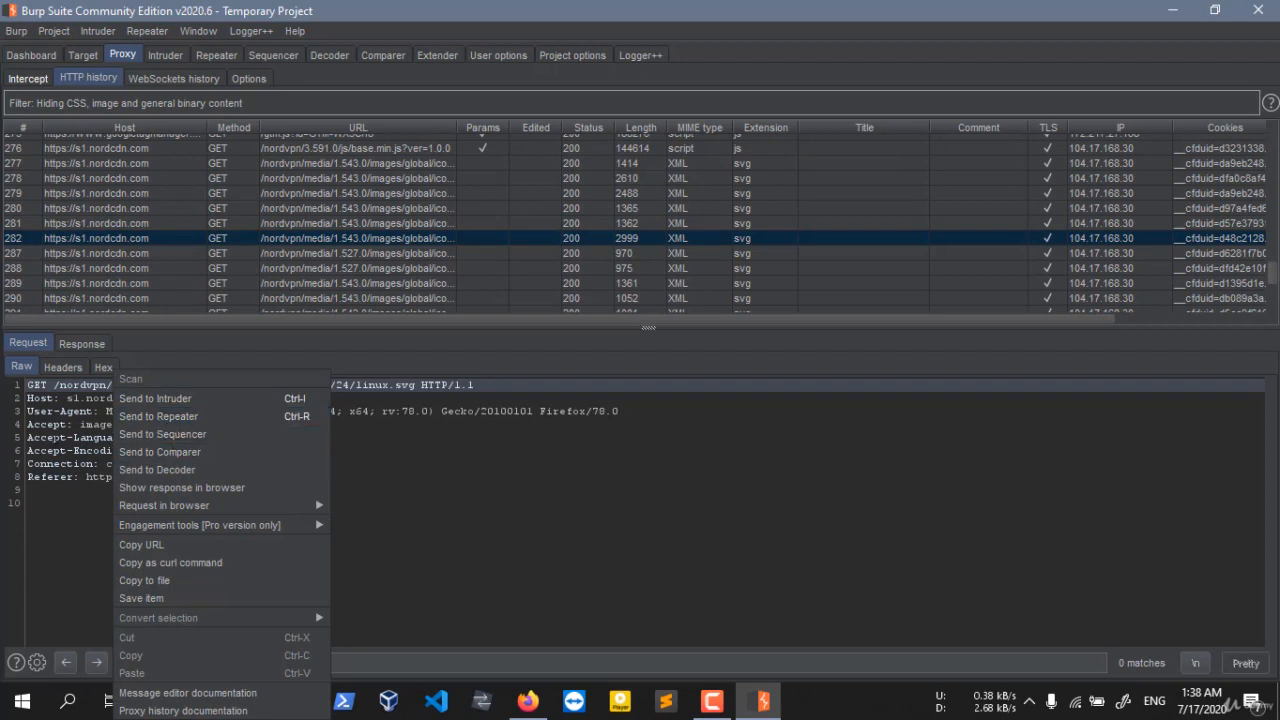
click(88, 424)
right_click(88, 424)
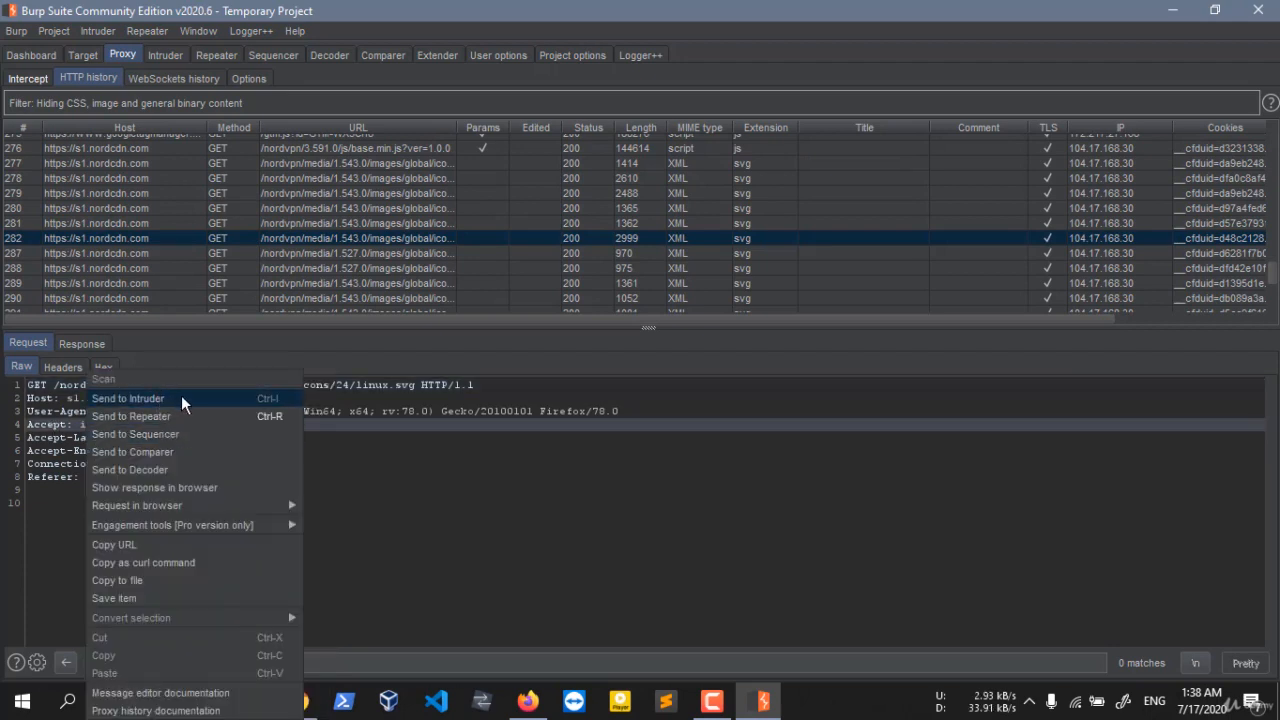
click(55, 463)
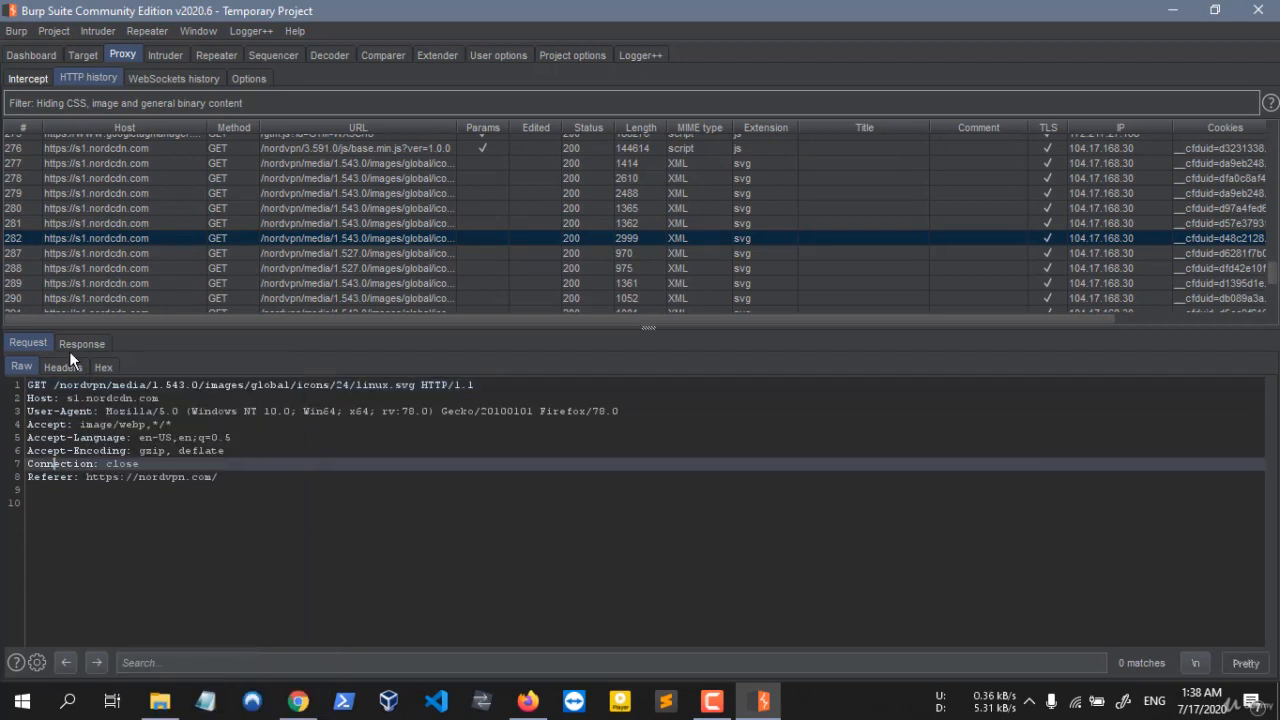
Step: Examine the linux.svg request's headers and hex views, read its raw response down to the SVG body, and return to the request
click(63, 367)
click(103, 367)
click(21, 366)
click(81, 343)
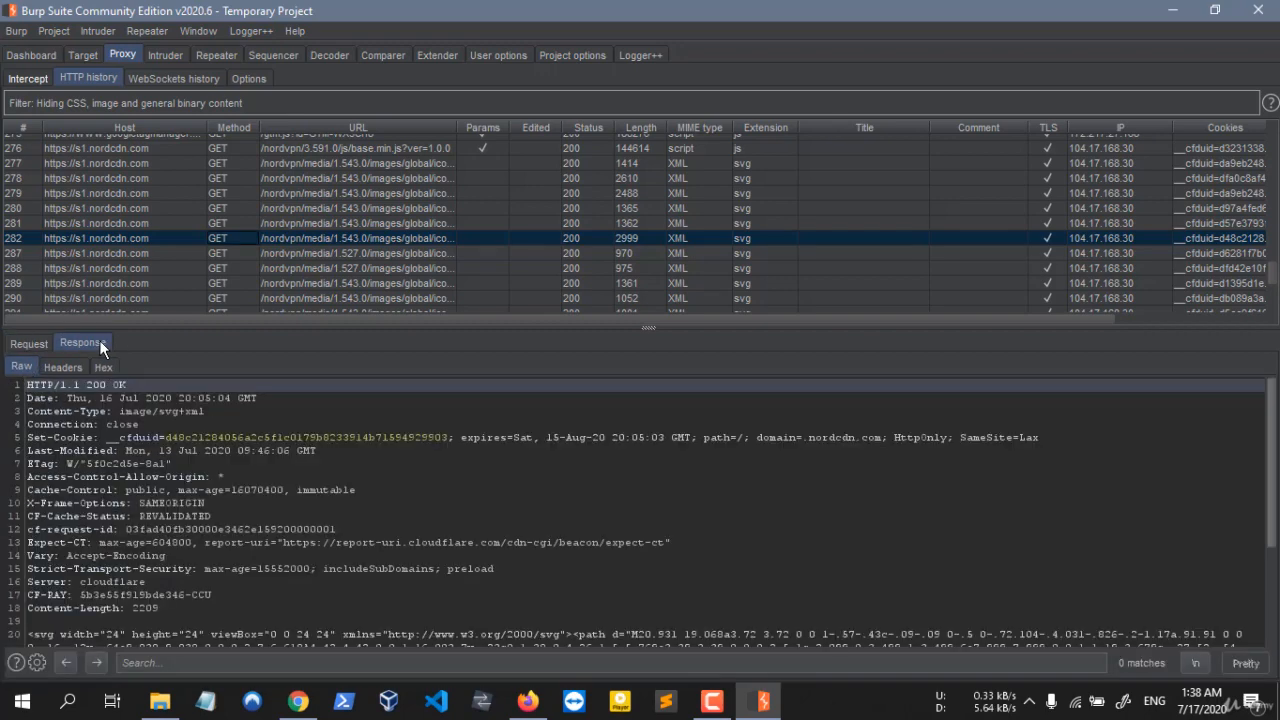
scroll(251, 498, down, 4)
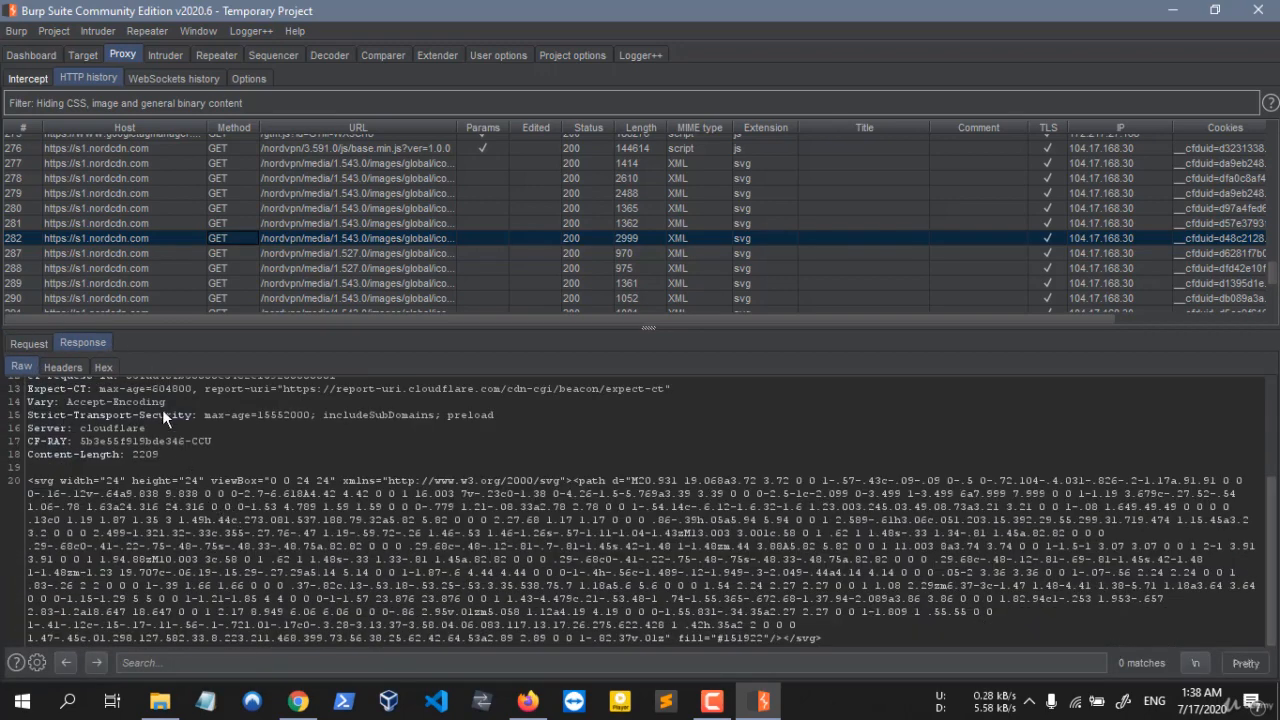
scroll(162, 409, up, 4)
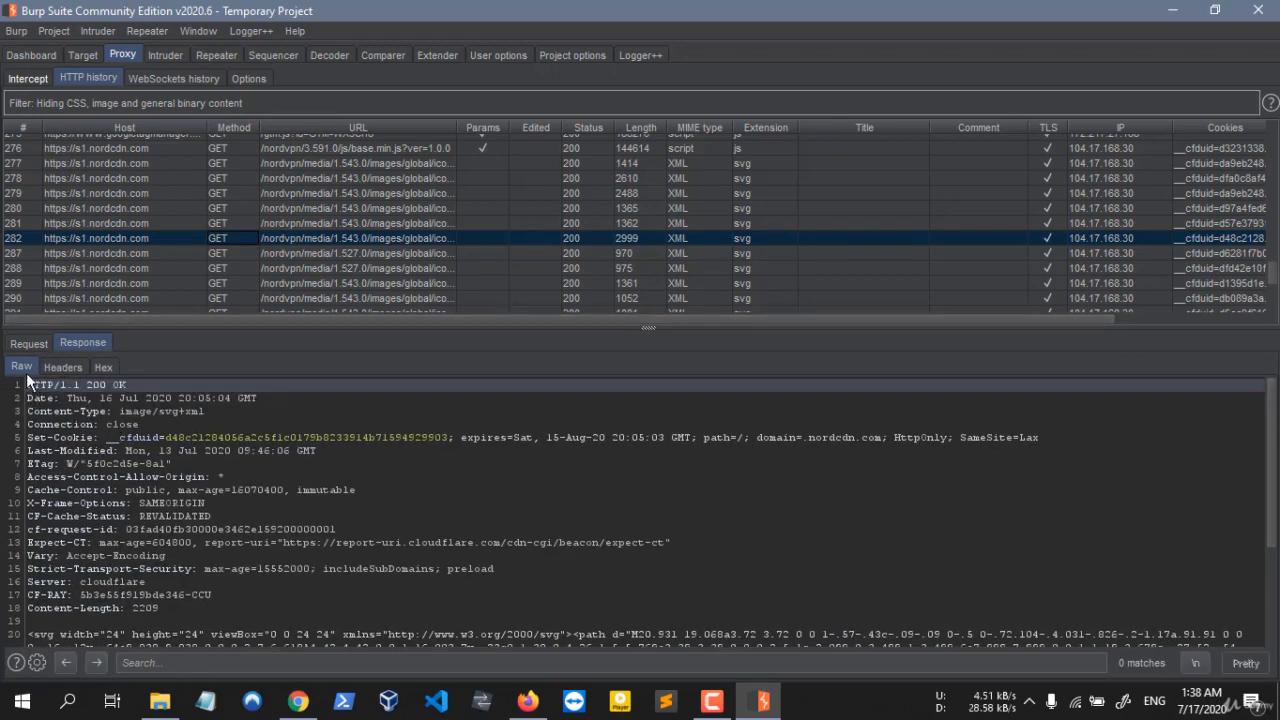
click(28, 343)
scroll(328, 214, up, 5)
scroll(321, 241, down, 3)
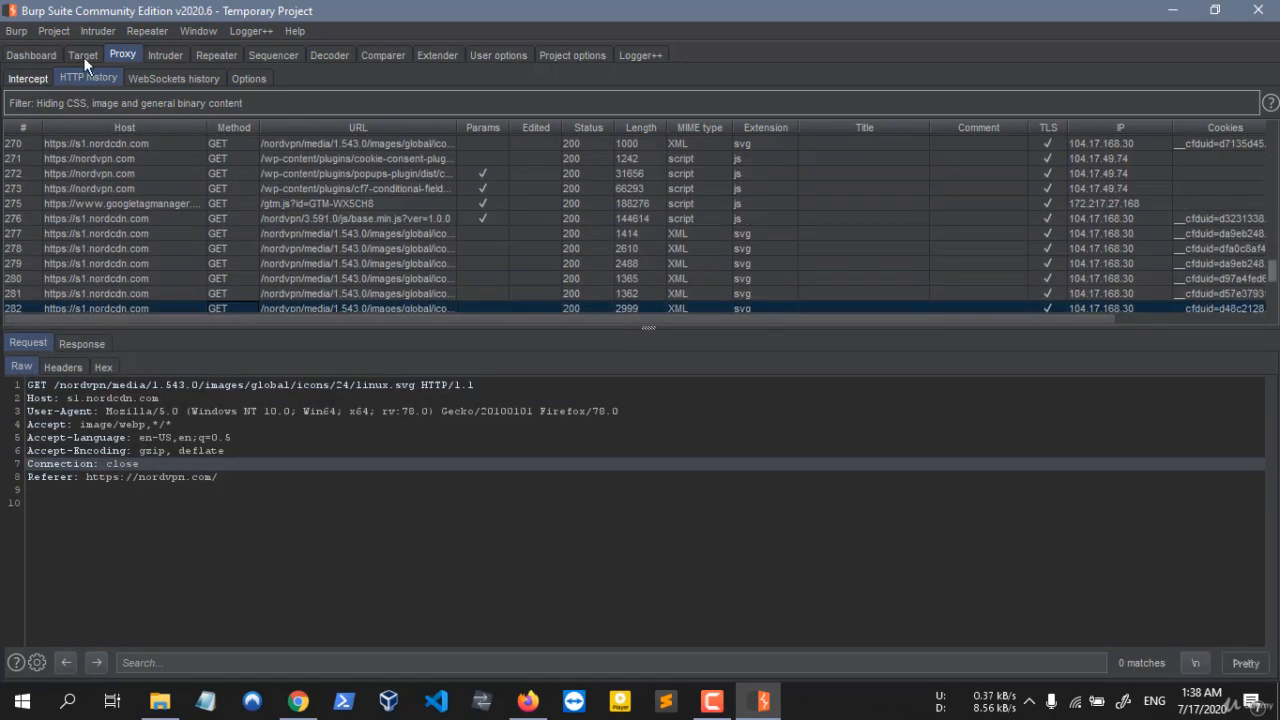
Step: Examine the WebSockets history messages for push.services.mozilla.com, including their directions and listener ports, and compare with the HTTP history
click(160, 78)
click(226, 156)
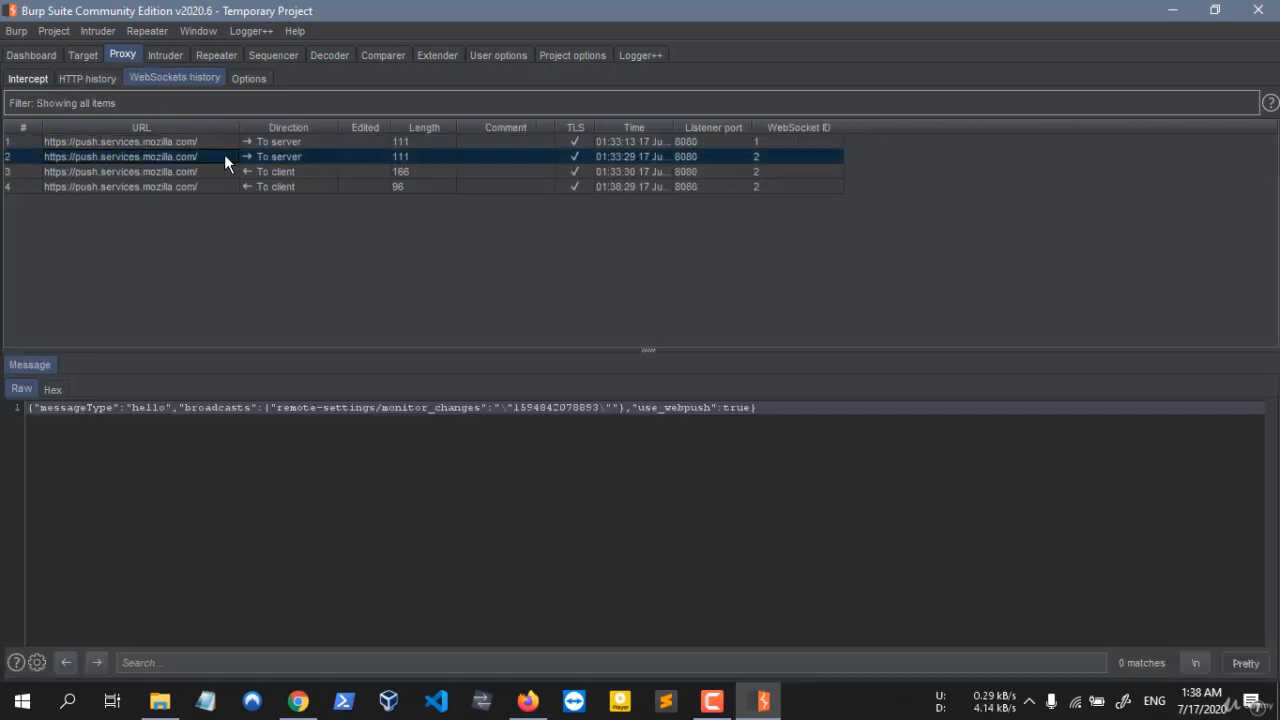
click(430, 186)
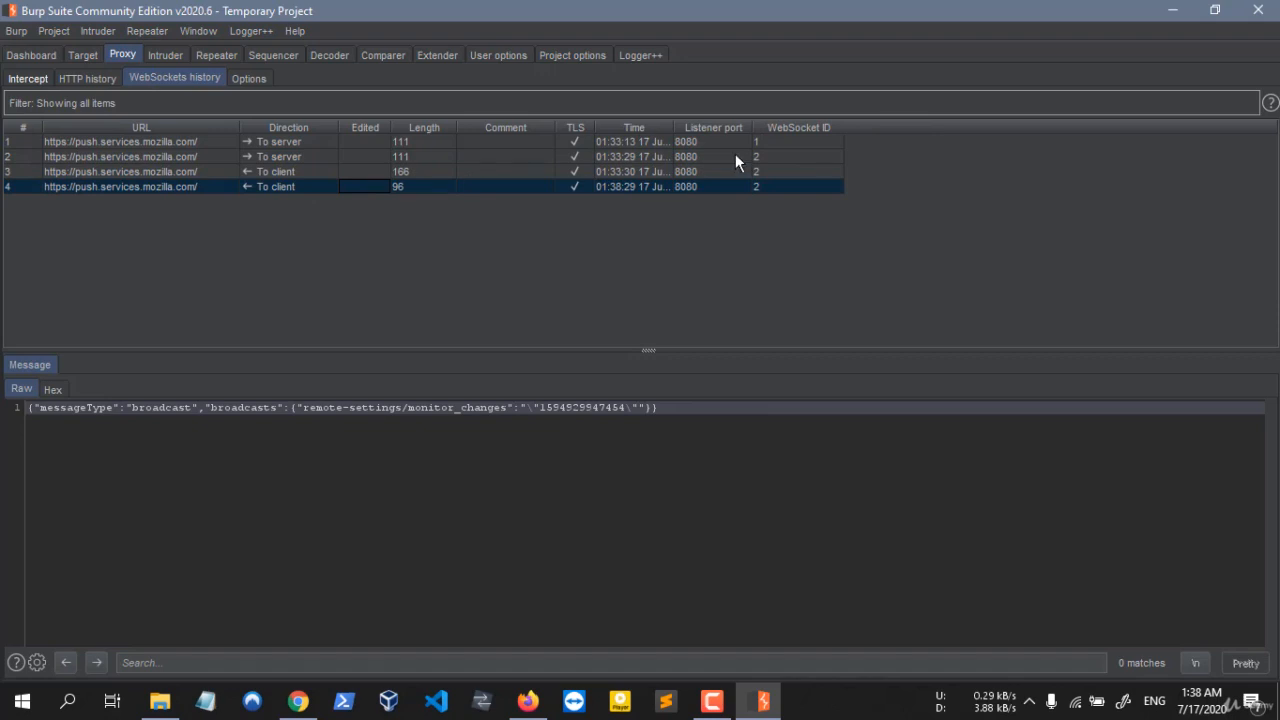
drag(713, 141, 703, 187)
click(89, 79)
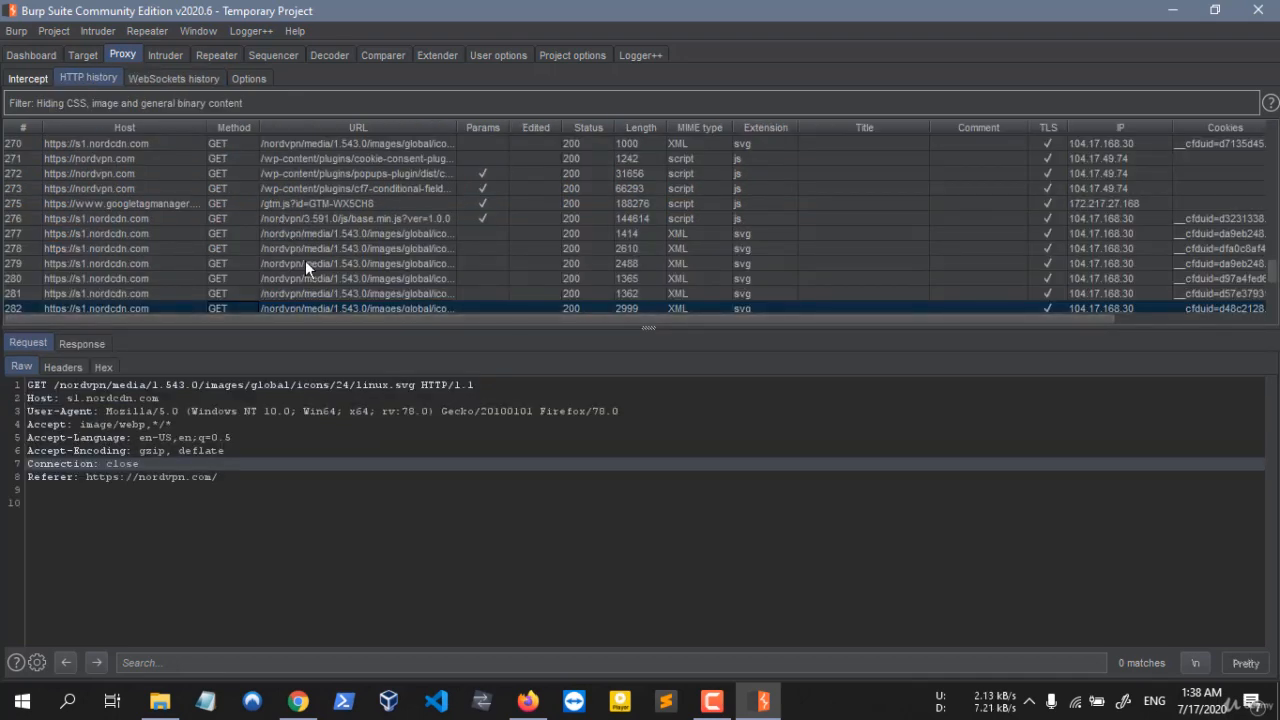
click(198, 79)
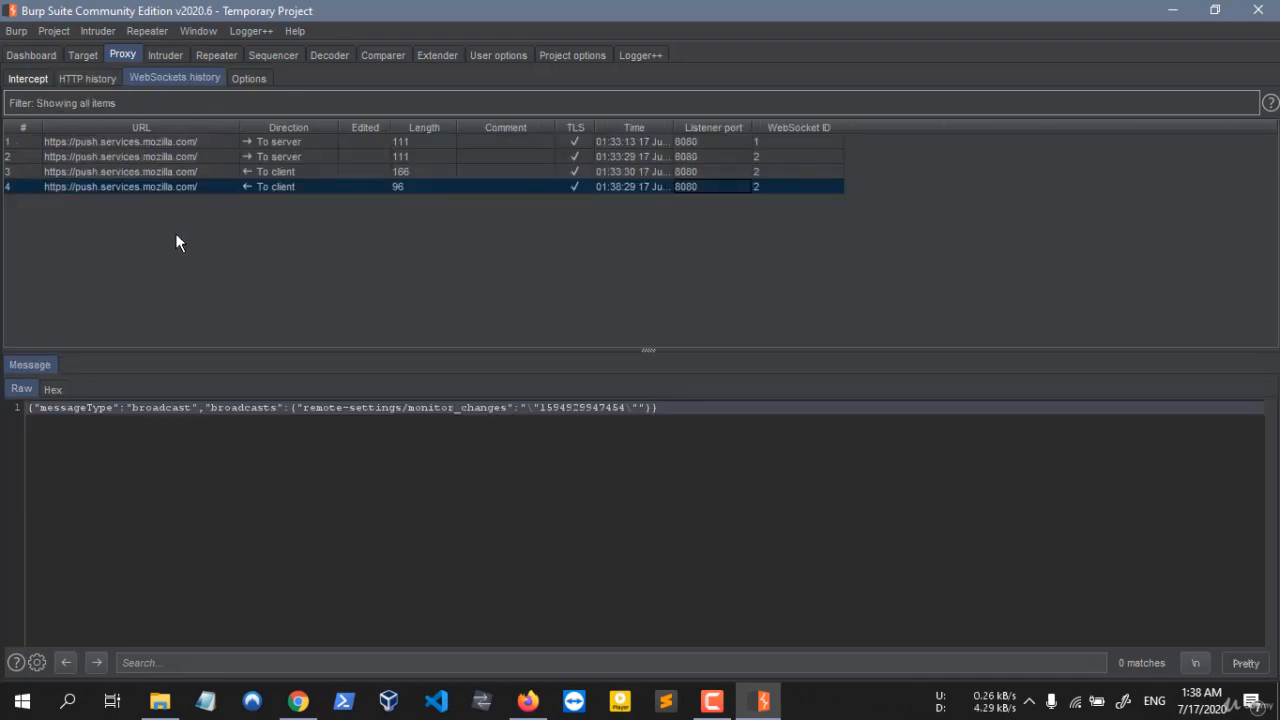
Step: Open the form for adding a proxy listener in the proxy options and look through the specific bind addresses offered
click(246, 79)
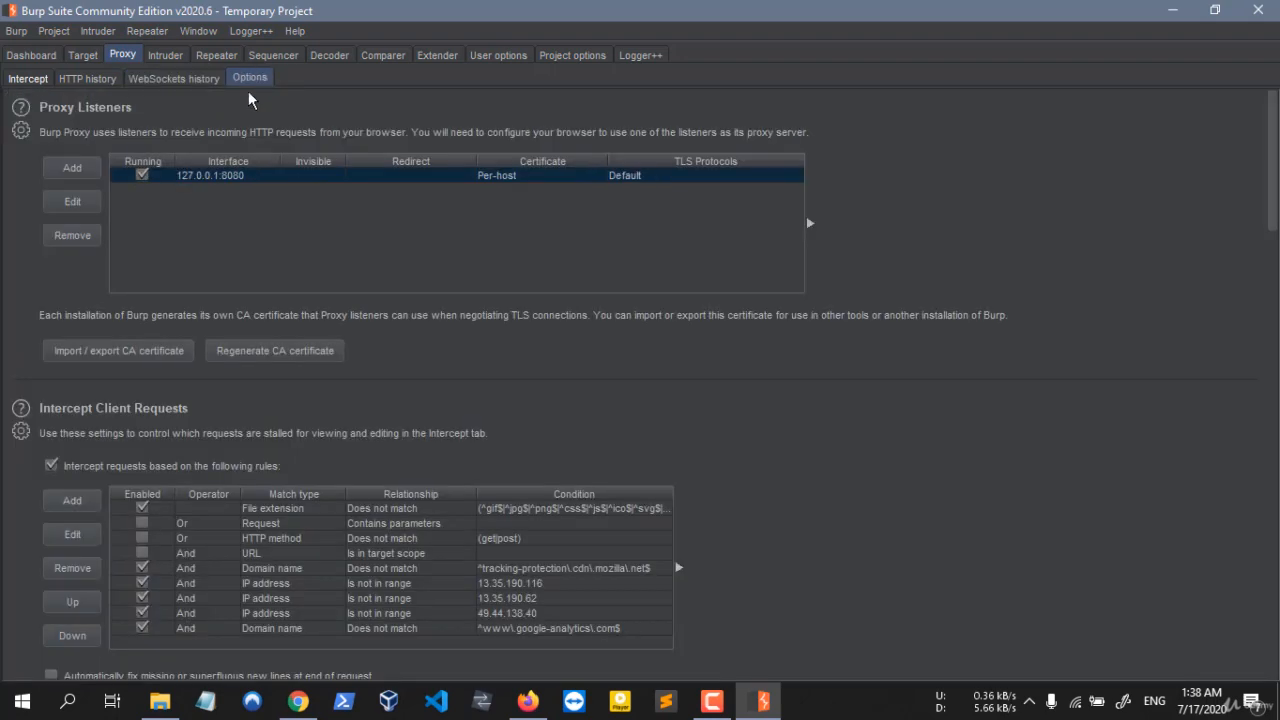
click(72, 169)
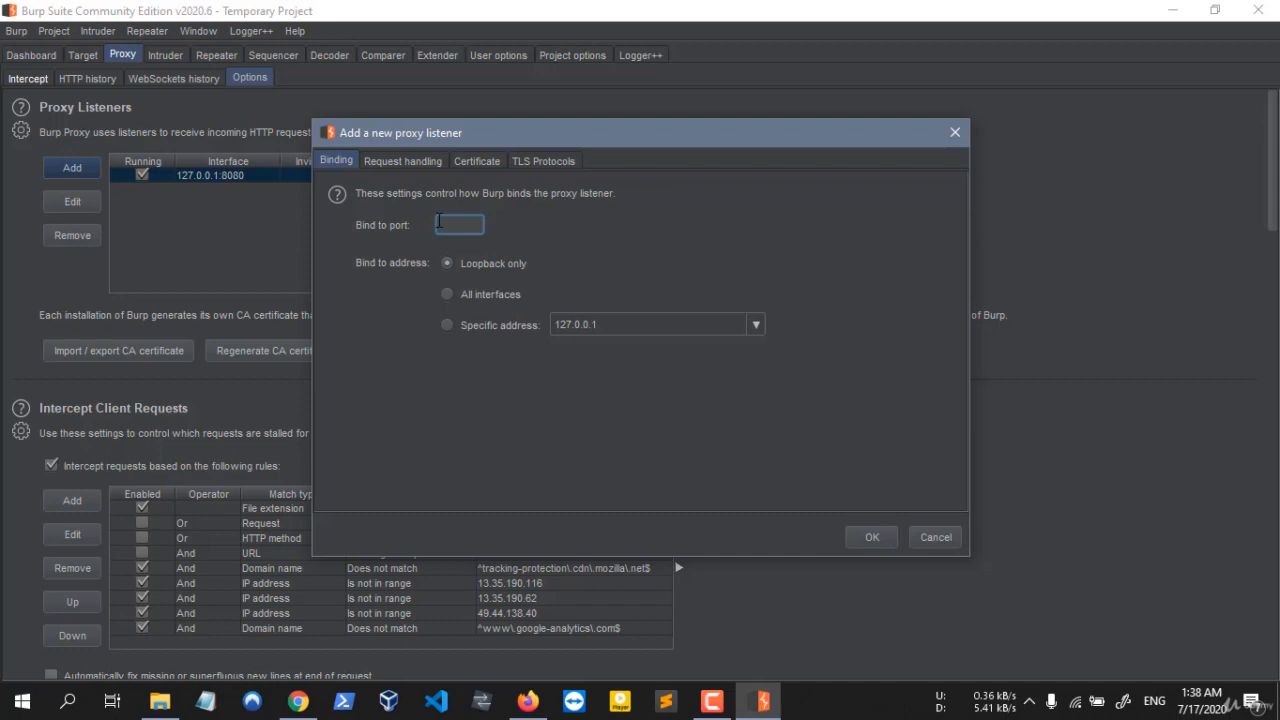
click(597, 321)
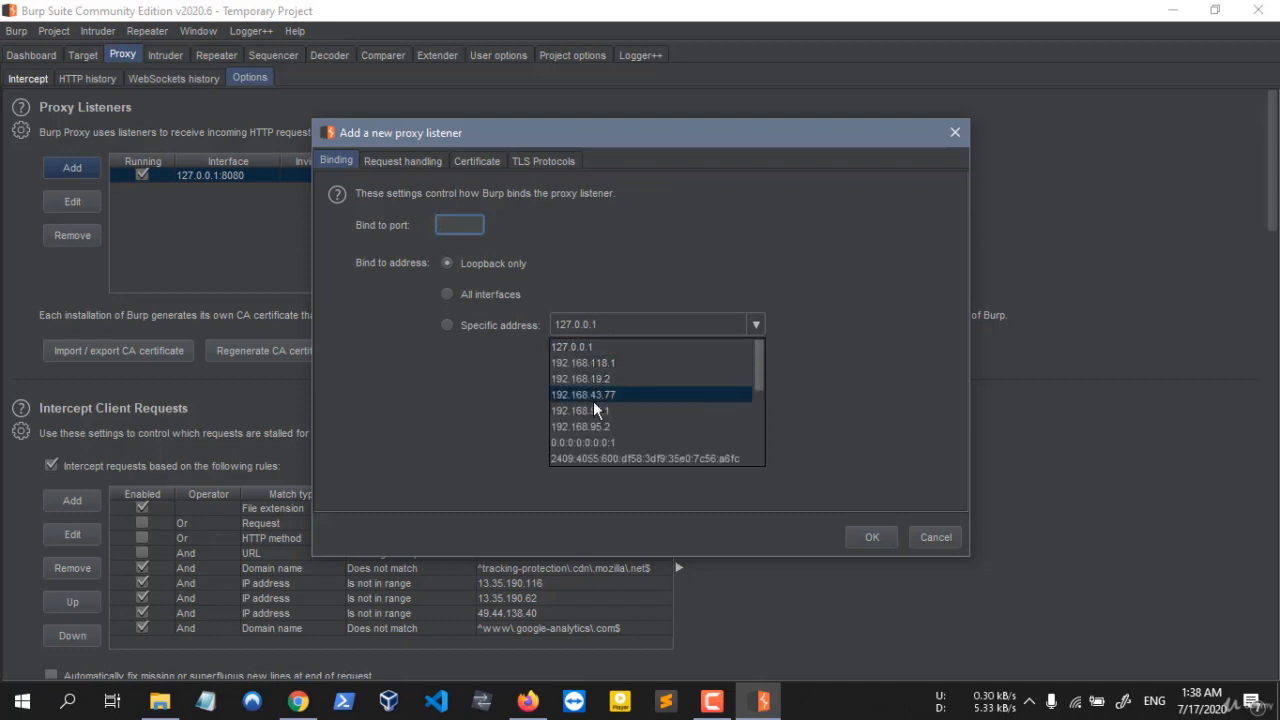
scroll(593, 405, down, 5)
scroll(595, 396, up, 5)
click(663, 257)
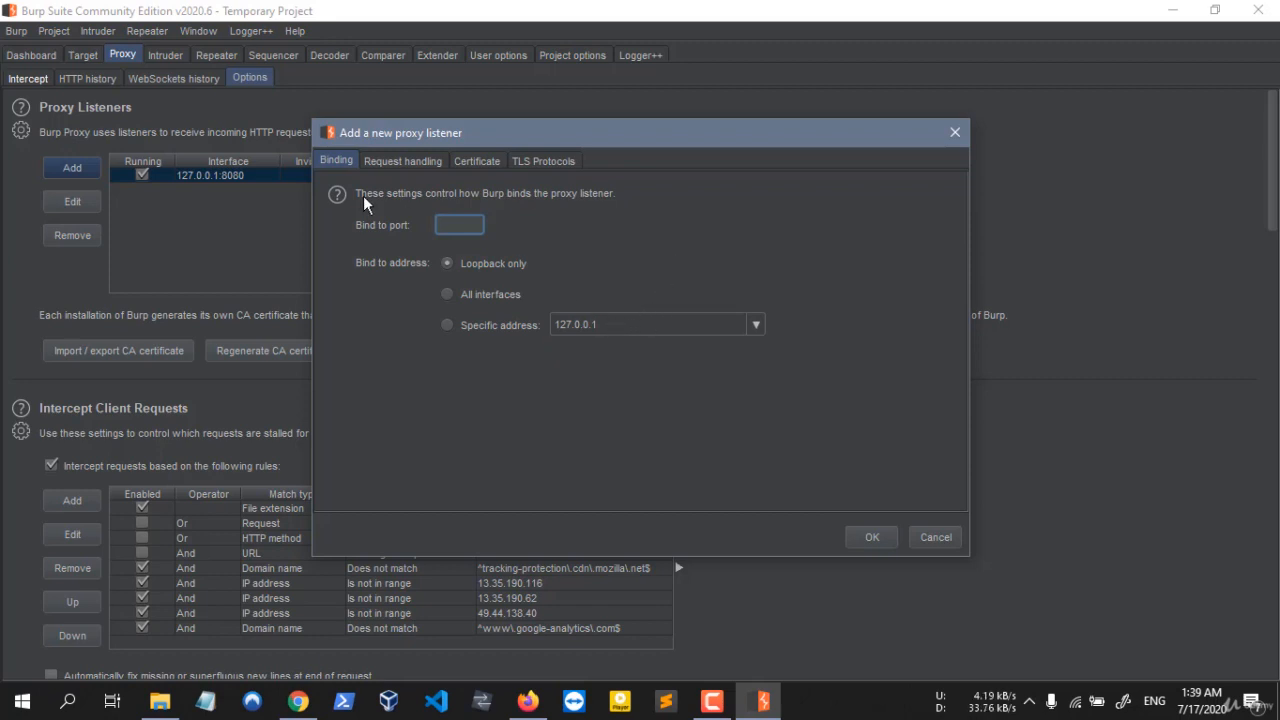
Step: View the new listener's request handling, certificate and TLS protocol settings, and close the form without adding a listener
click(441, 164)
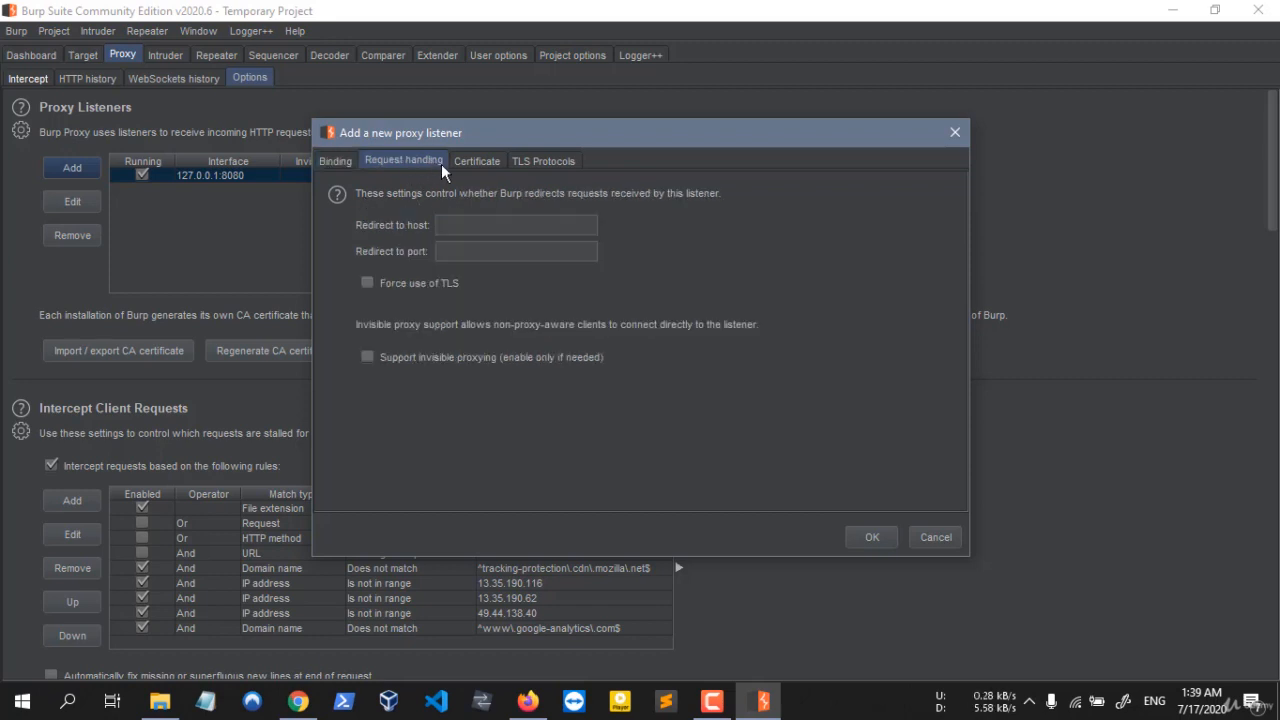
click(476, 161)
click(550, 161)
click(950, 135)
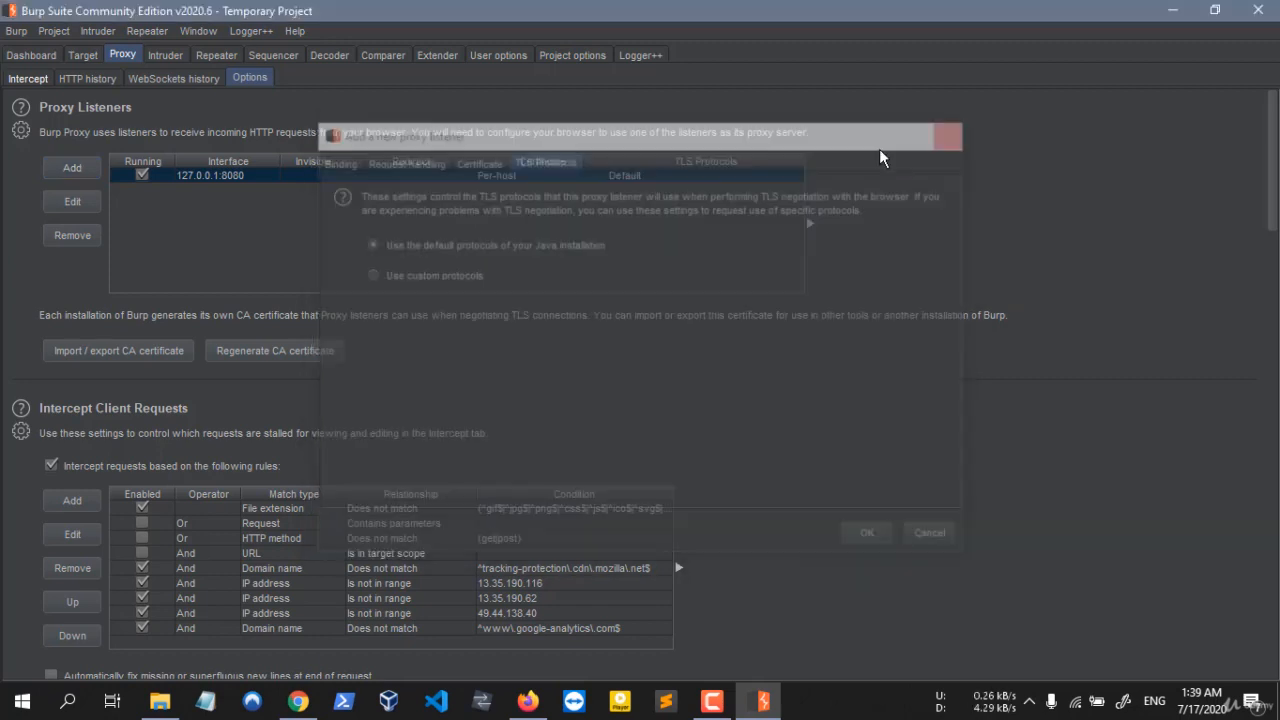
Step: Examine the proxy's client request and server response interception rules, selecting the tracking-protection.cdn.mozilla.net domain rule
scroll(100, 356, down, 3)
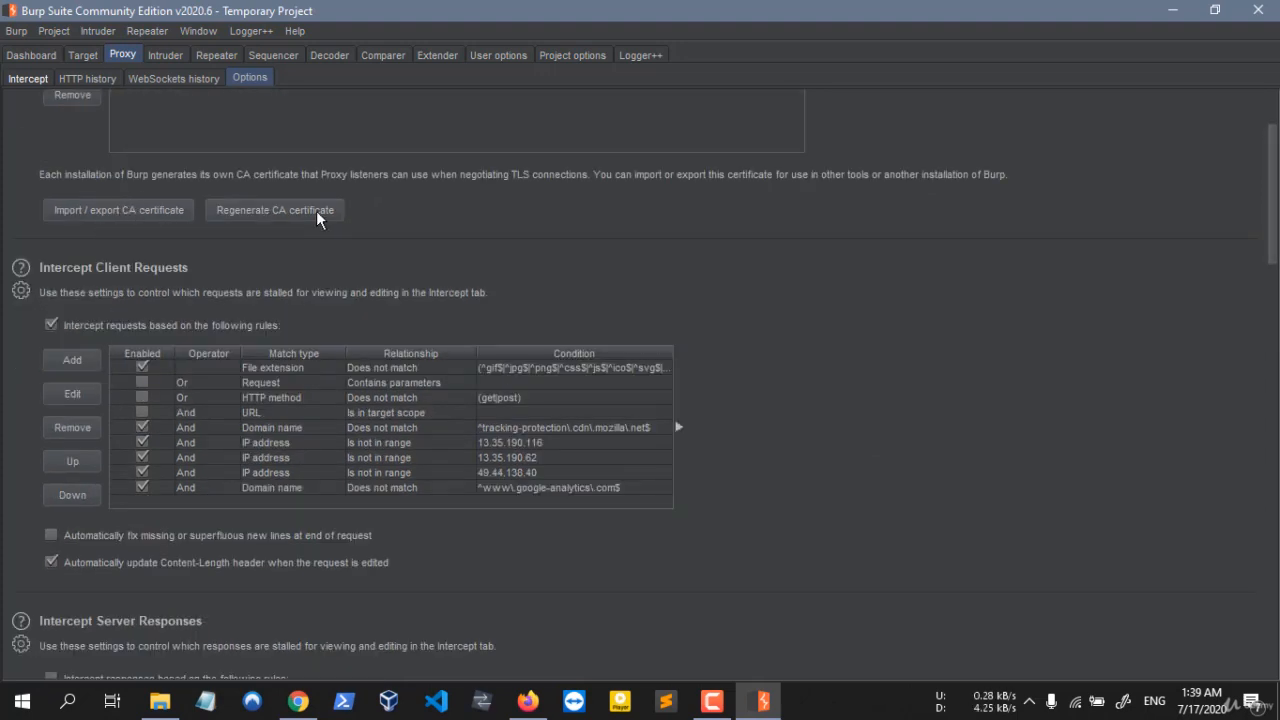
scroll(166, 328, down, 4)
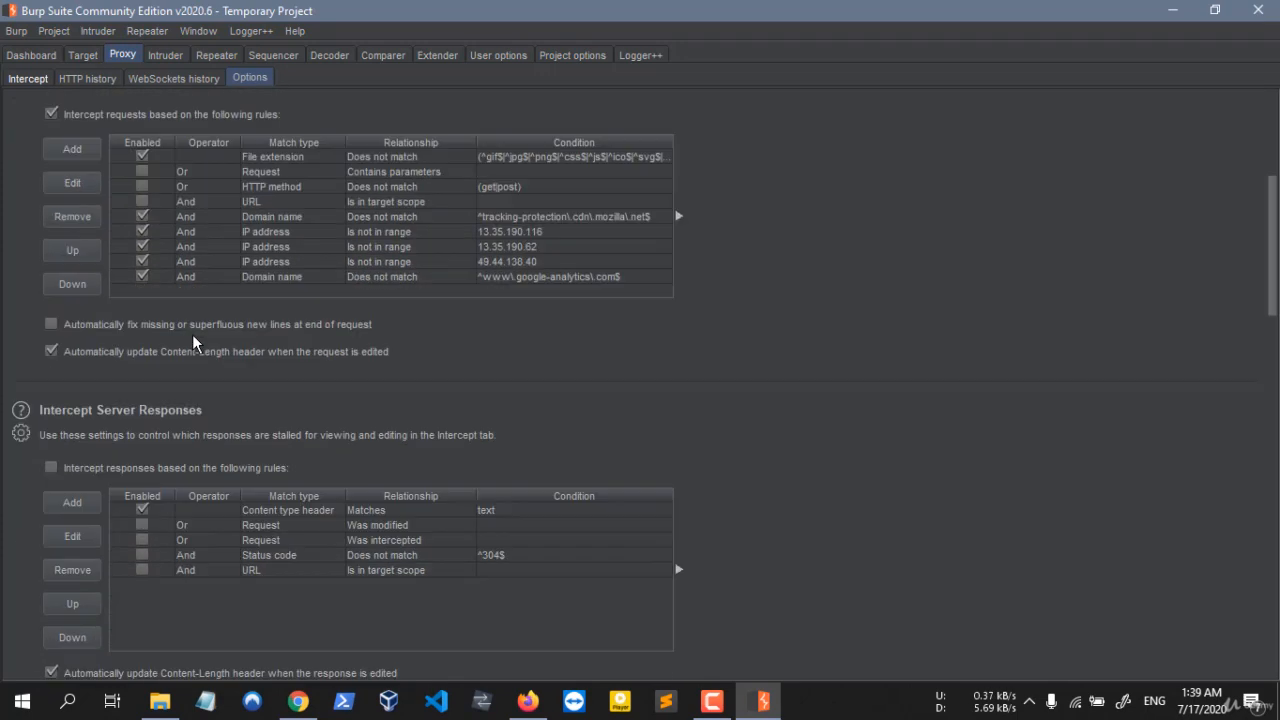
click(440, 236)
click(436, 218)
Step: Return to the intercepted nordvpn.com request, dismiss its action list and forward the request
click(30, 78)
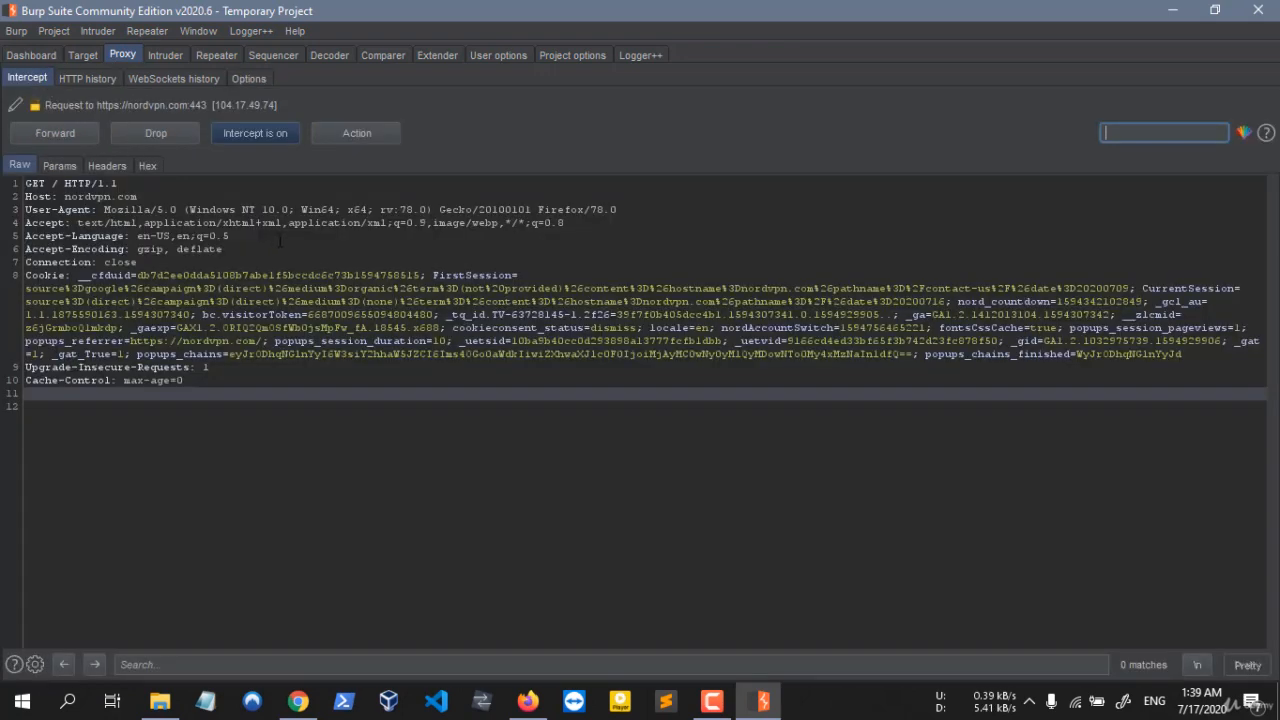
right_click(280, 241)
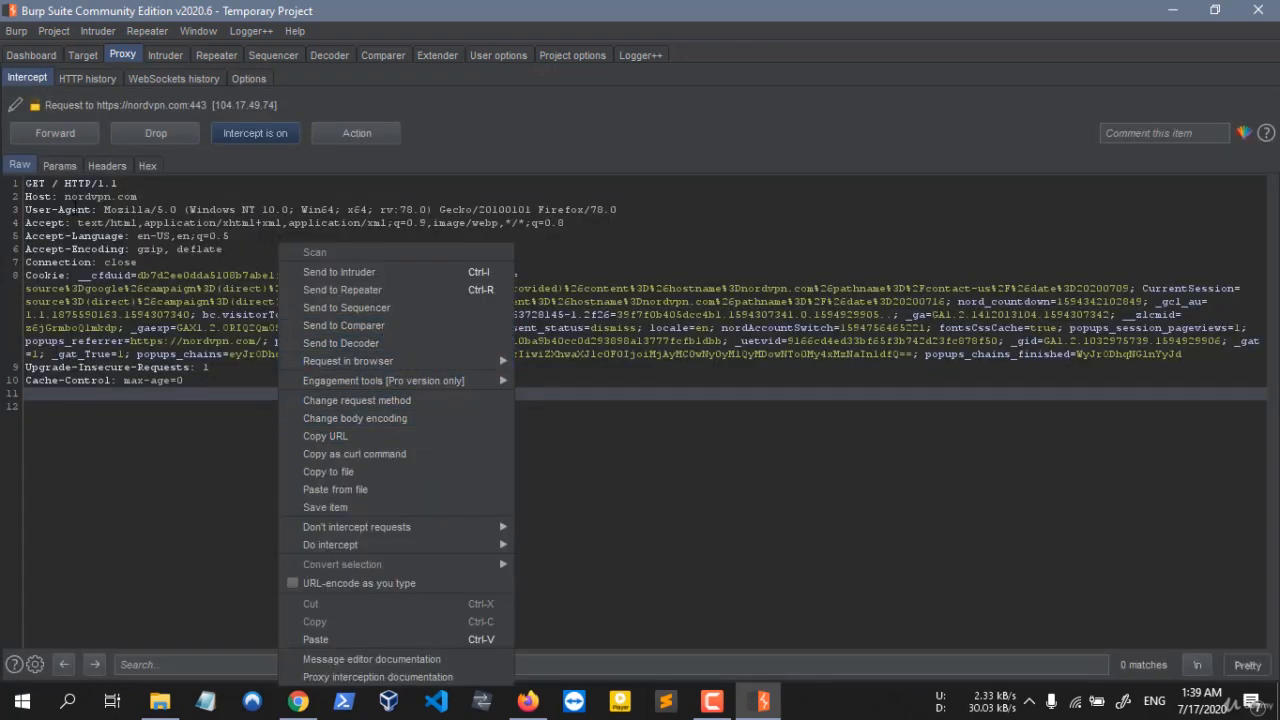
click(48, 144)
click(42, 134)
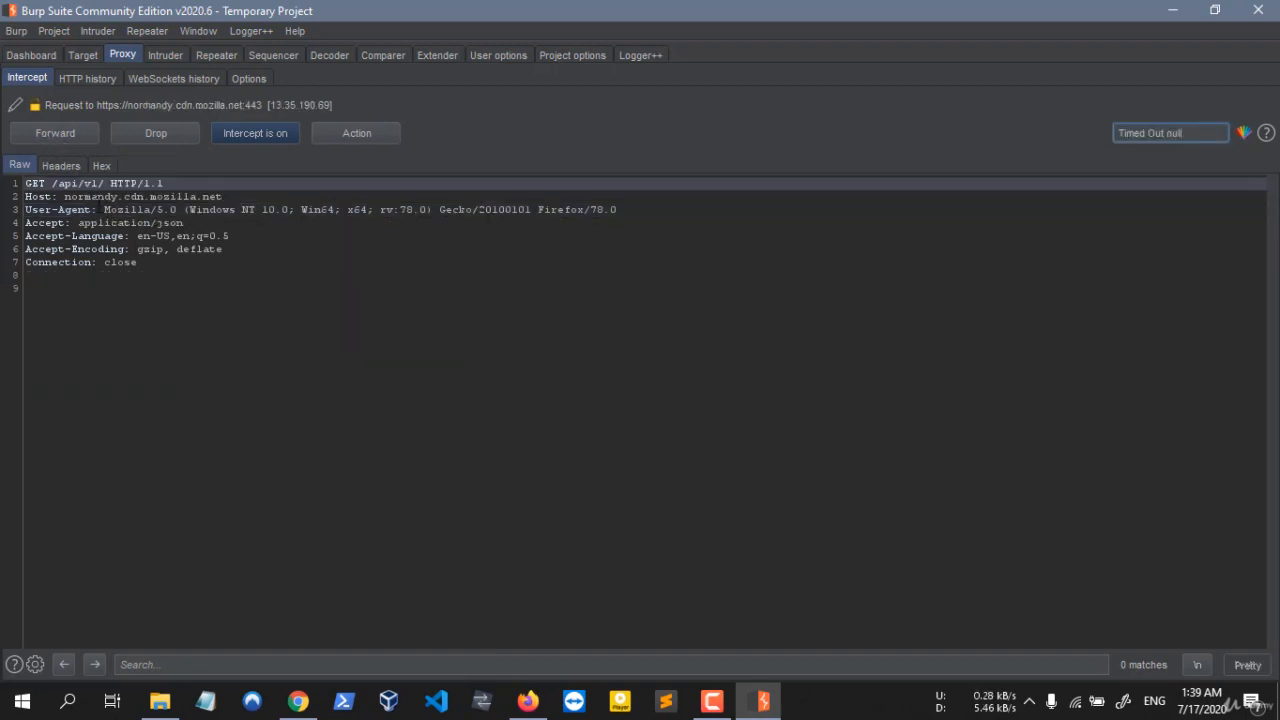
Step: Look over the don't-intercept choices for the normandy.cdn.mozilla.net request and recheck the client request interception rules
click(120, 197)
right_click(172, 295)
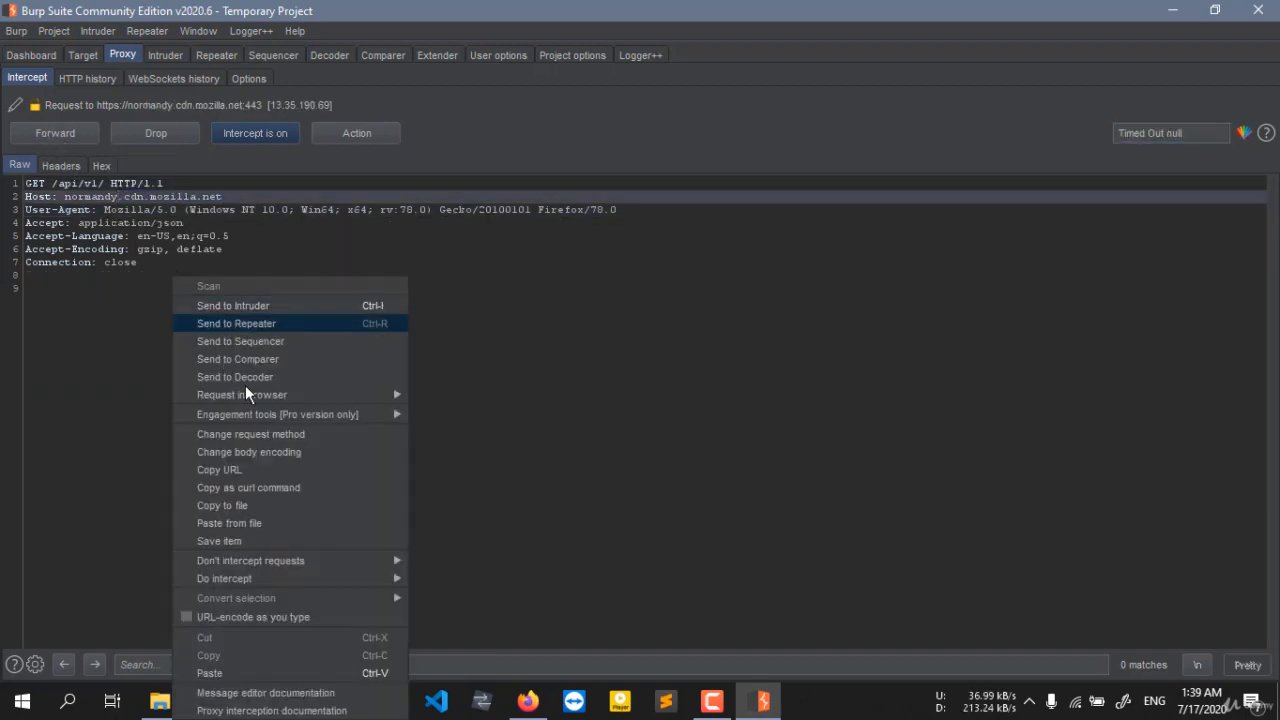
mouse_move(374, 562)
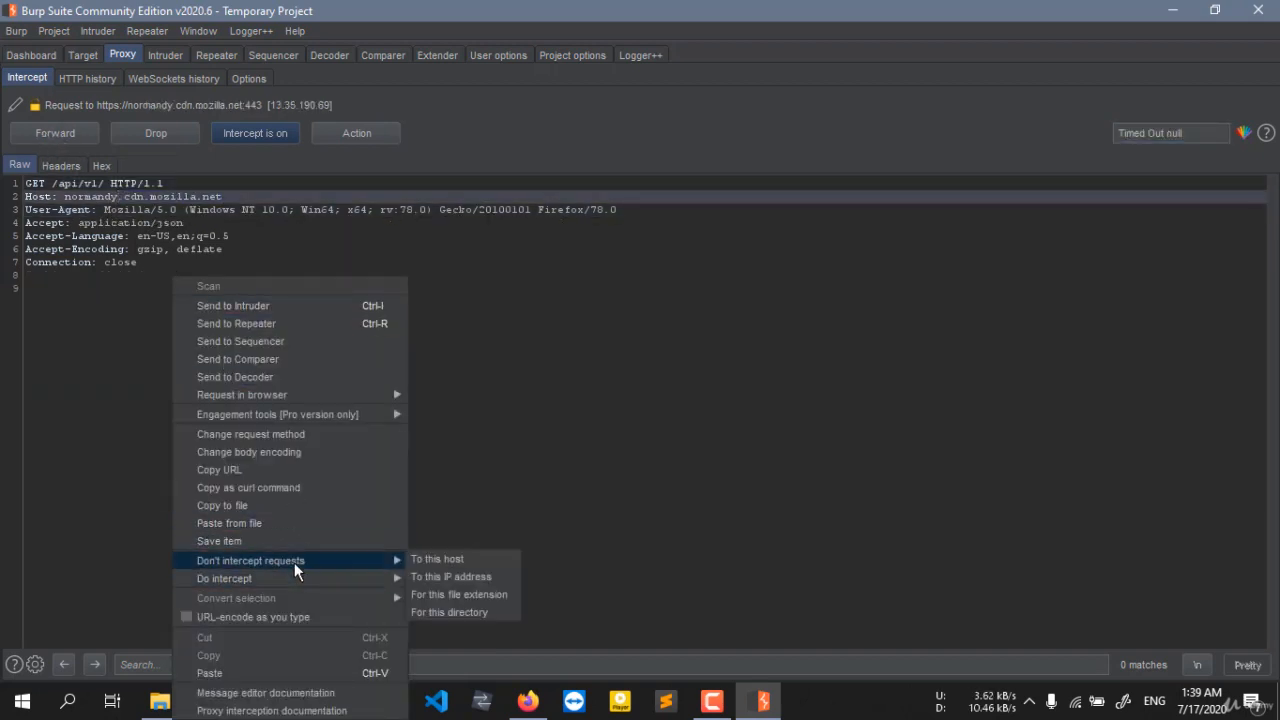
click(470, 562)
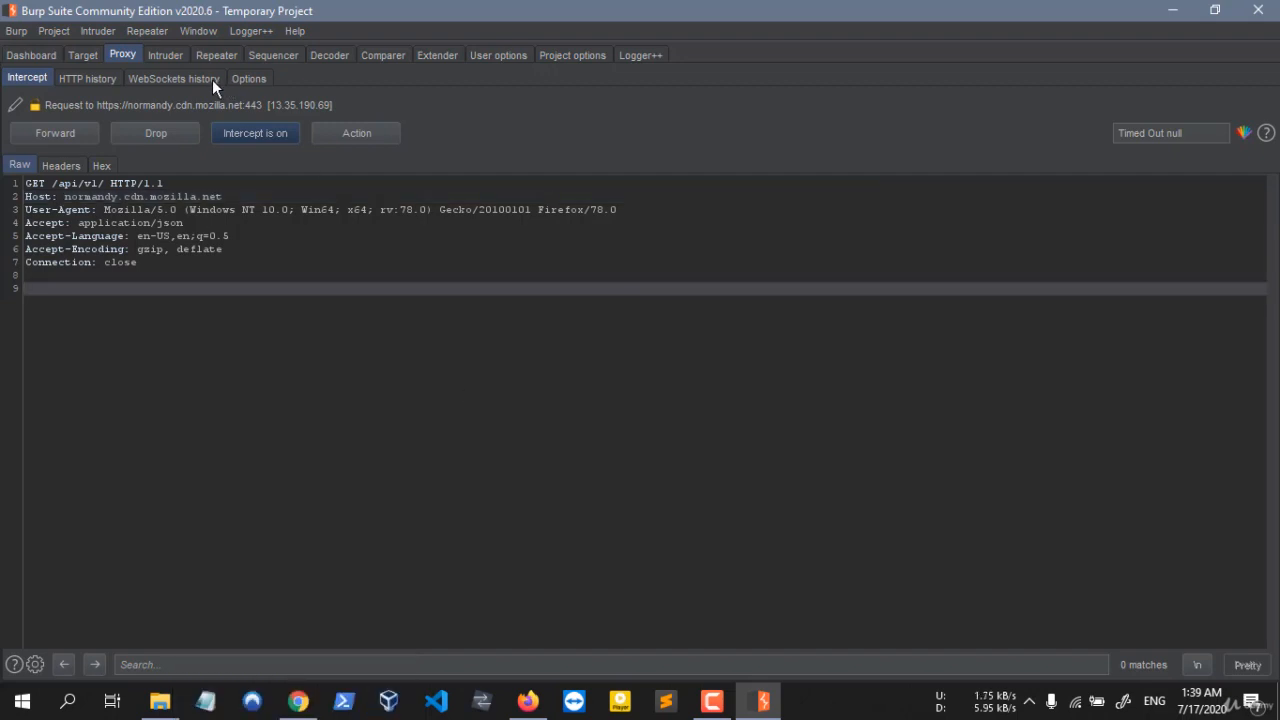
click(248, 78)
scroll(68, 404, up, 4)
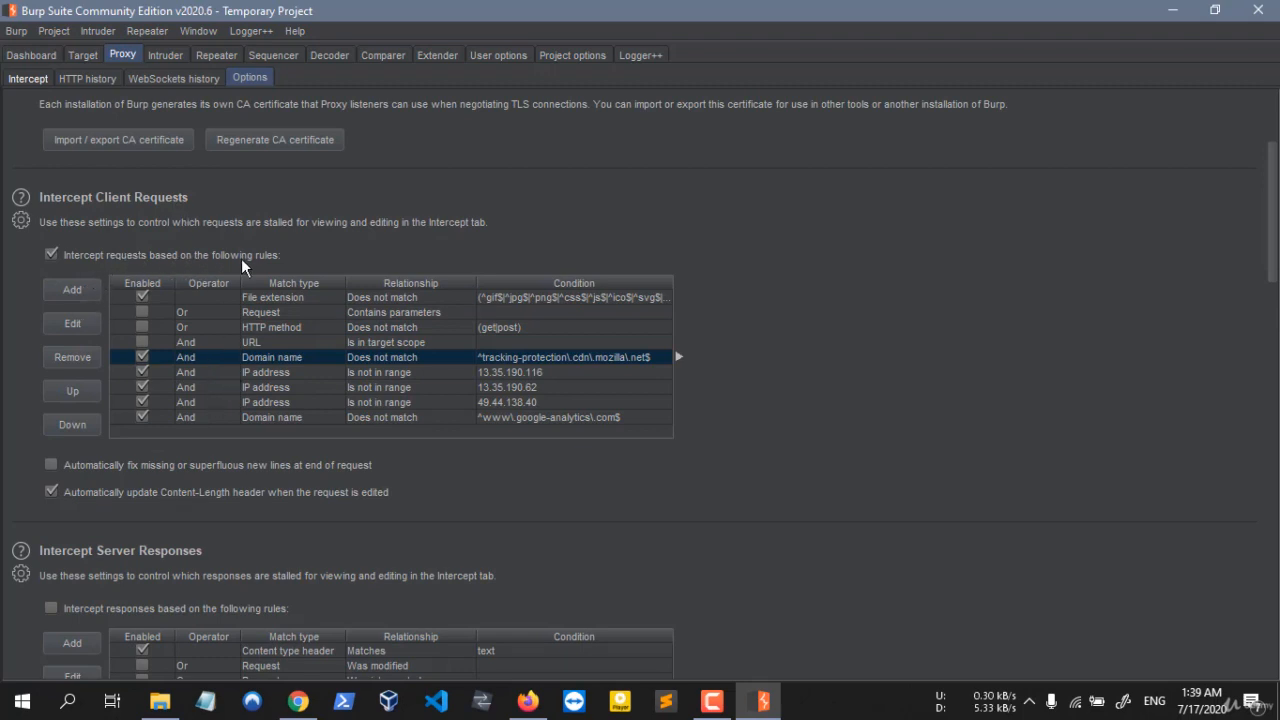
Step: Examine the client request interception rules, going through the domain name, IP address and URL scope entries
drag(481, 372, 479, 416)
scroll(479, 416, down, 3)
scroll(479, 416, up, 3)
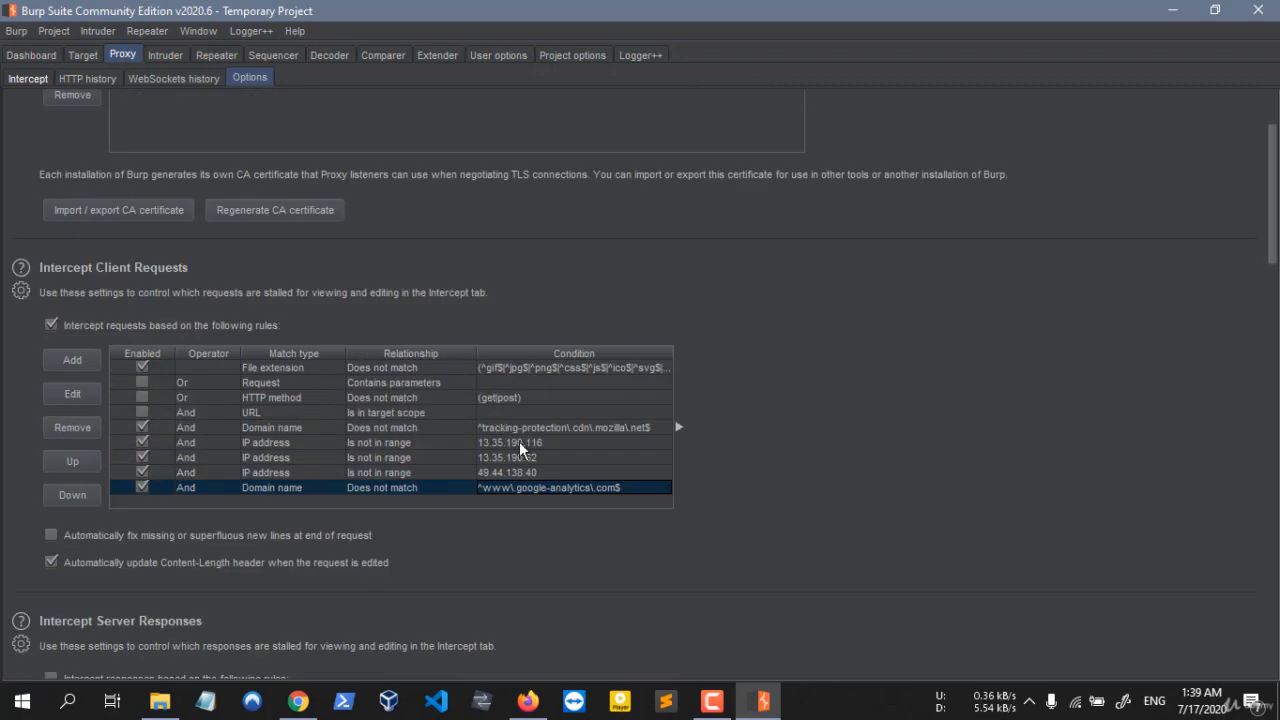
click(519, 441)
click(509, 413)
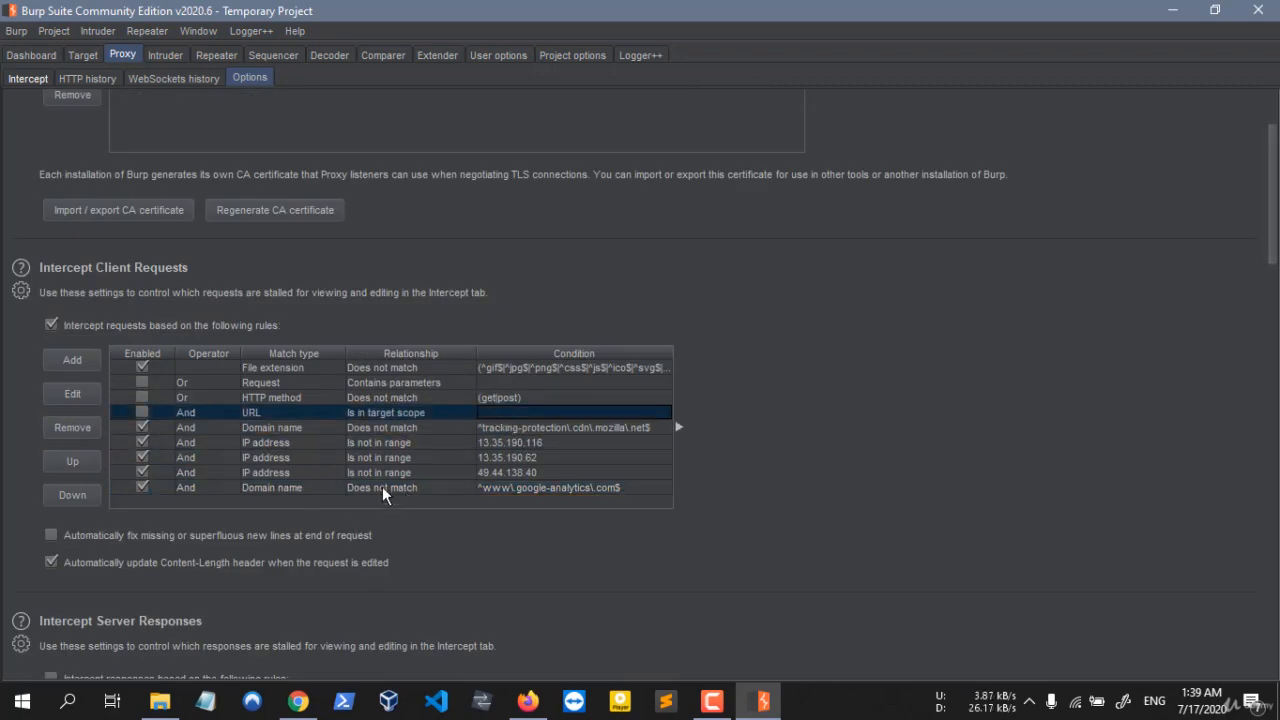
click(382, 487)
click(406, 472)
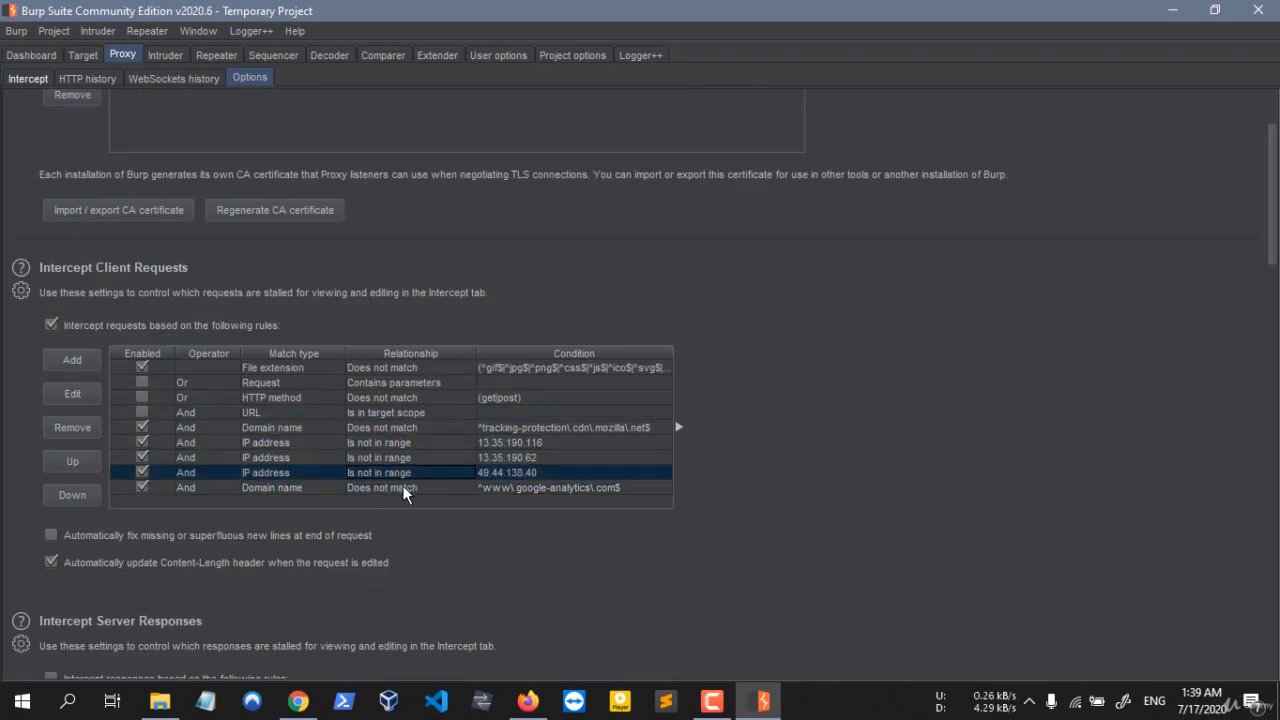
click(402, 486)
drag(386, 457, 380, 427)
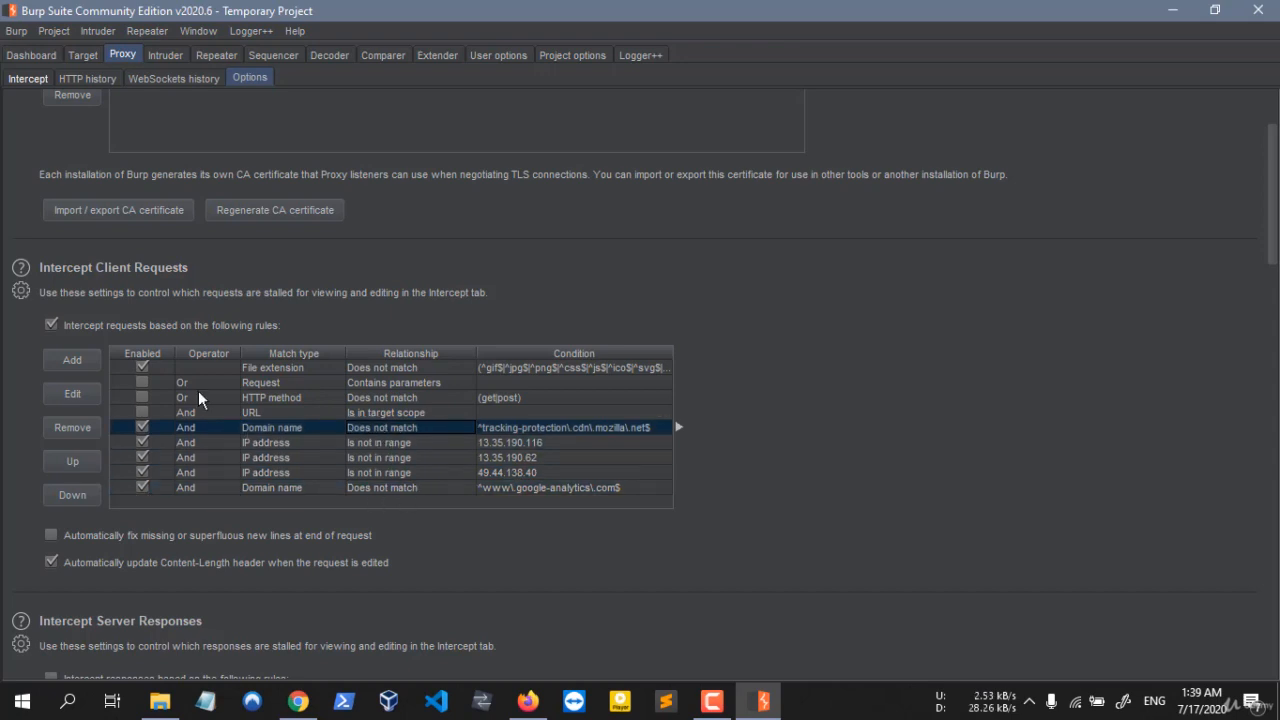
scroll(430, 440, up, 3)
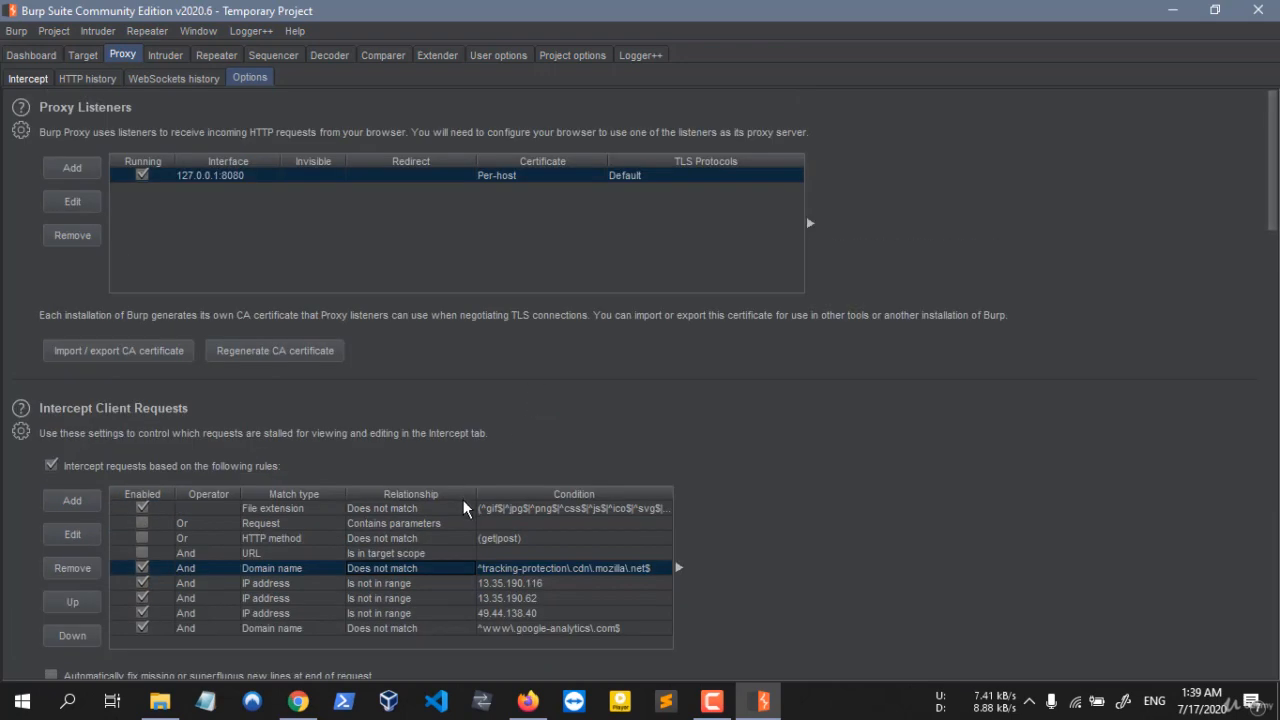
scroll(250, 260, down, 2)
Step: Exclude the normandy.cdn.mozilla.net host from interception and select its new rule among the client request rules
click(76, 82)
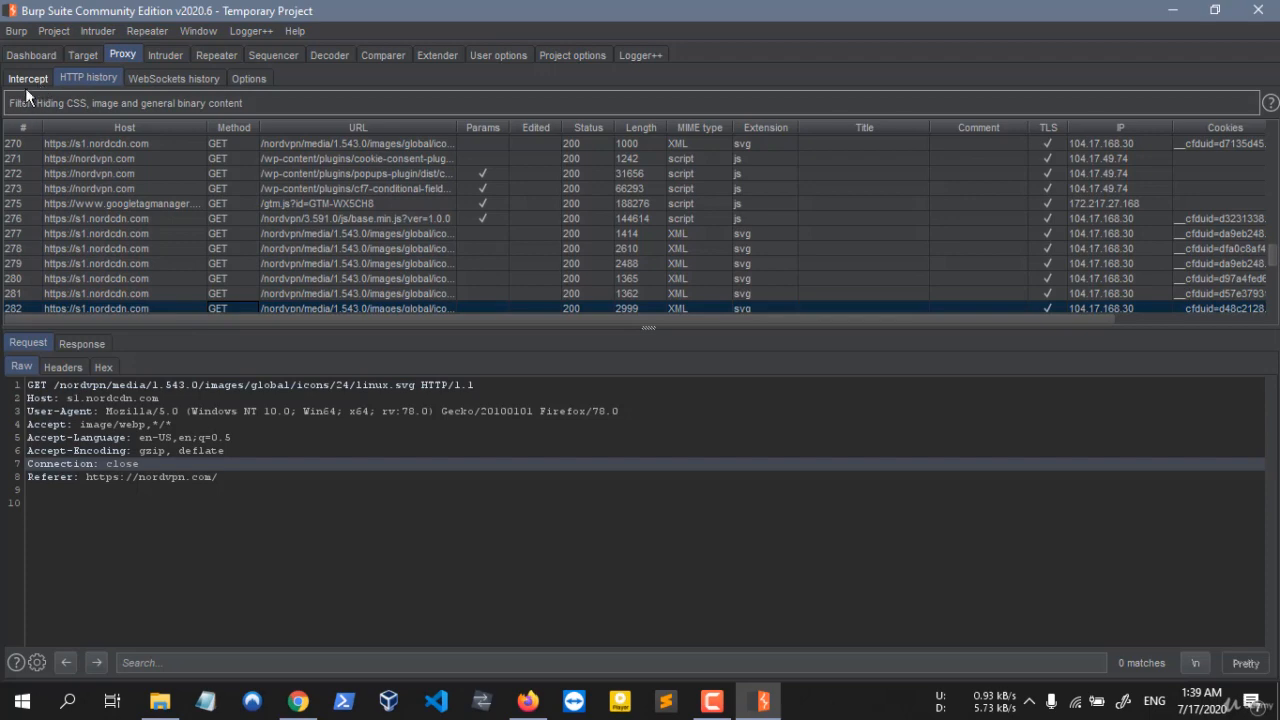
click(28, 79)
right_click(162, 248)
mouse_move(307, 540)
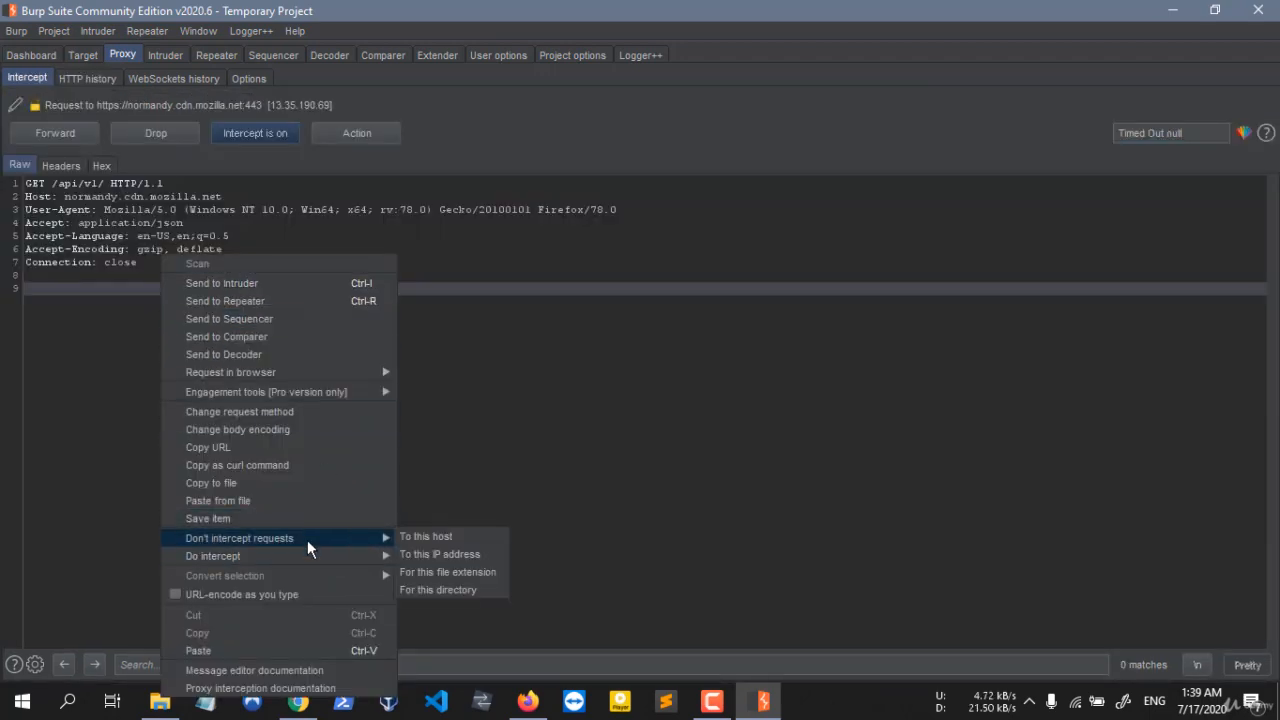
click(474, 538)
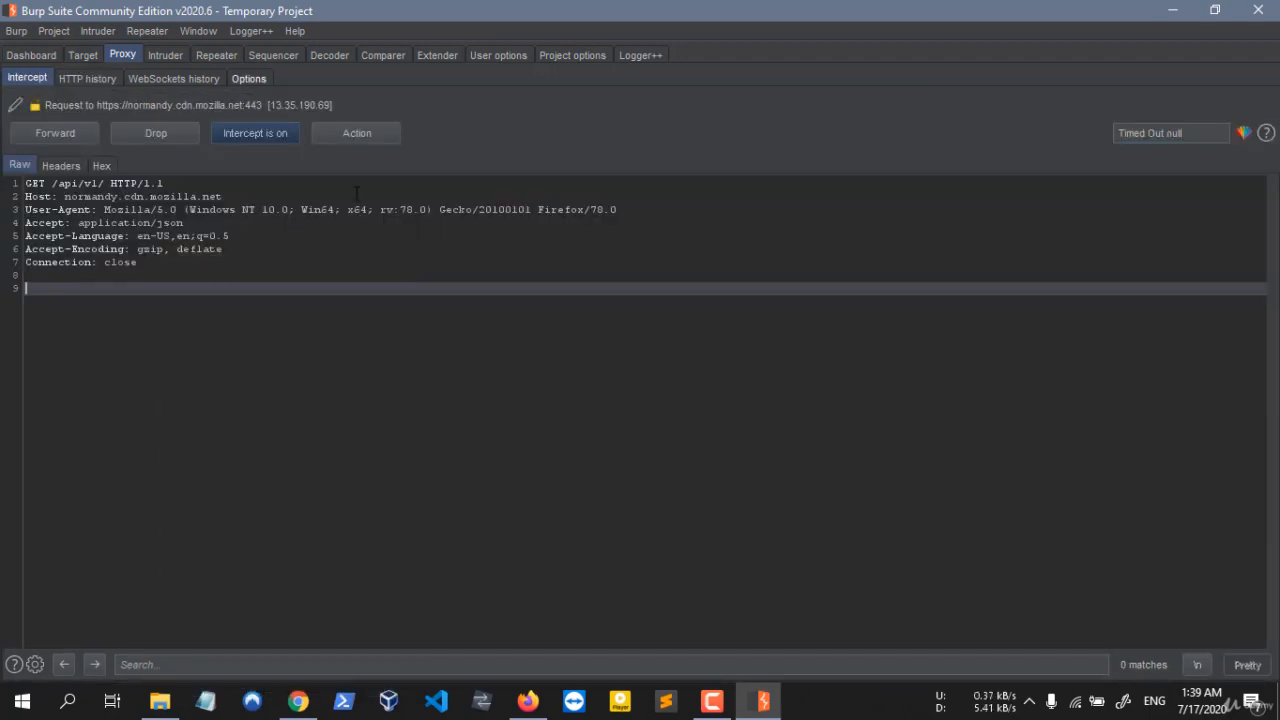
click(248, 80)
scroll(473, 517, down, 1)
click(501, 502)
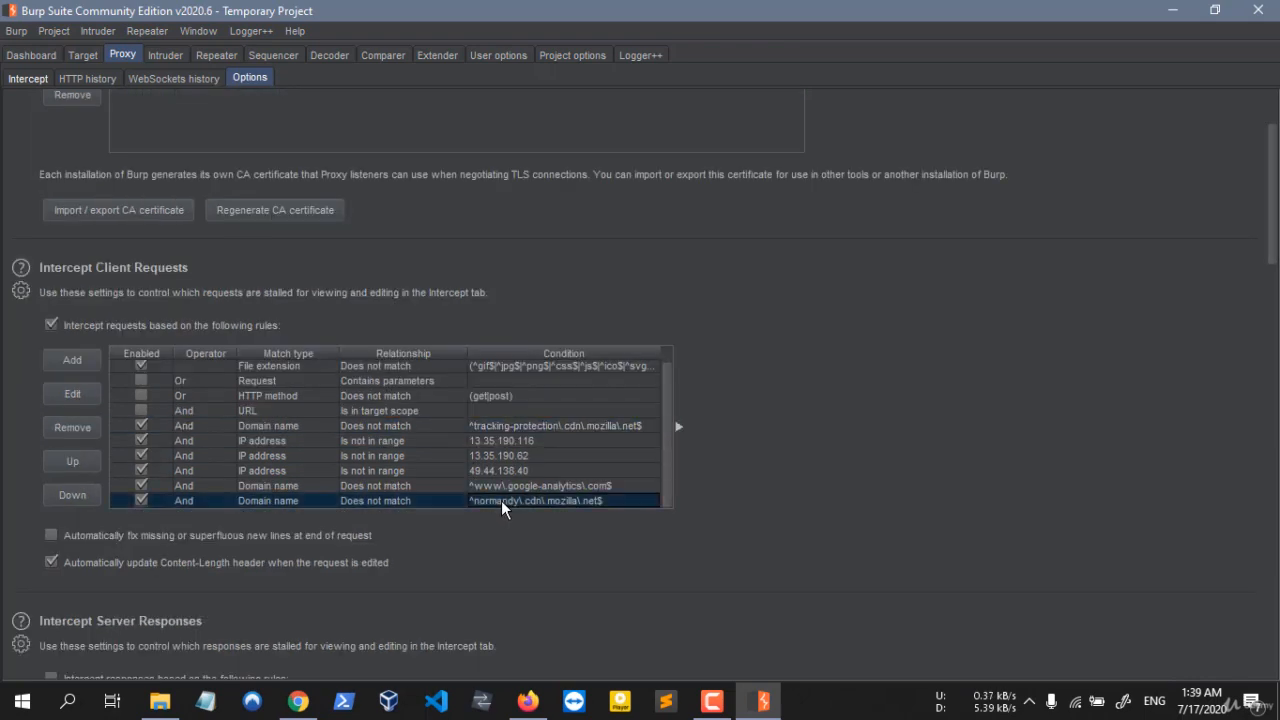
Step: Review the remaining proxy options, from server response and WebSockets interception through match and replace, TLS pass through and miscellaneous settings
scroll(470, 530, down, 1)
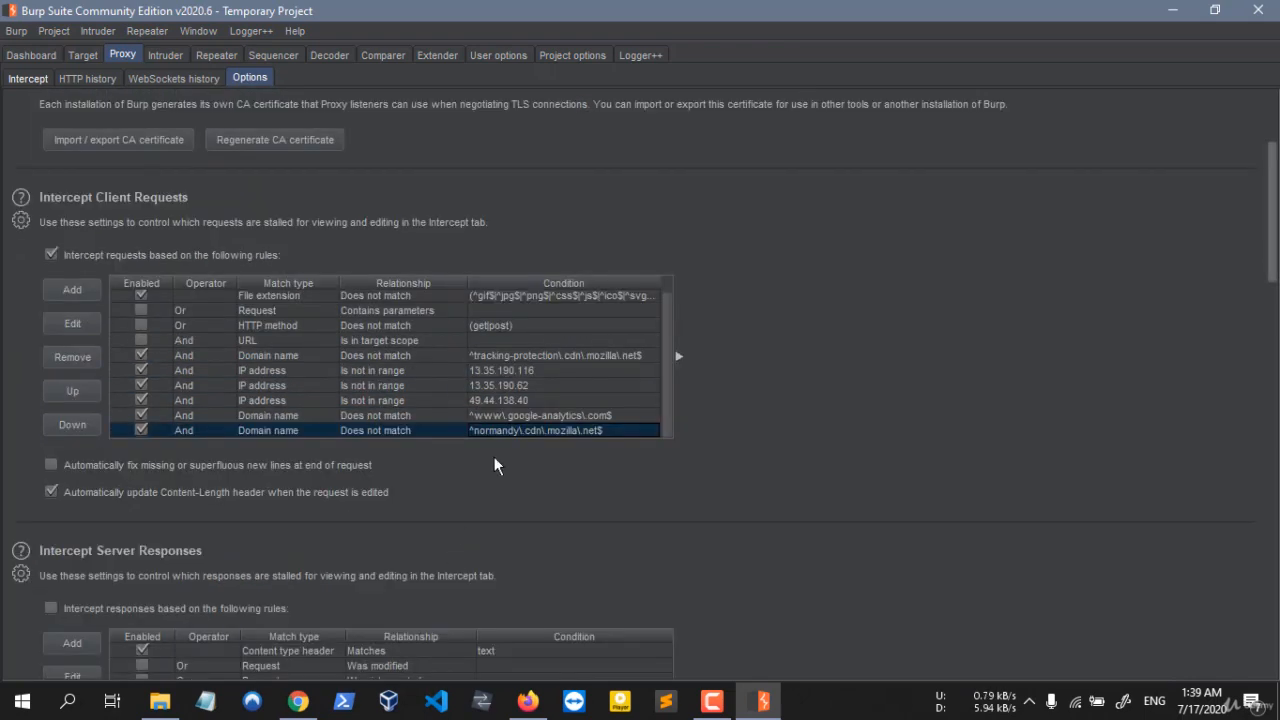
scroll(280, 464, down, 4)
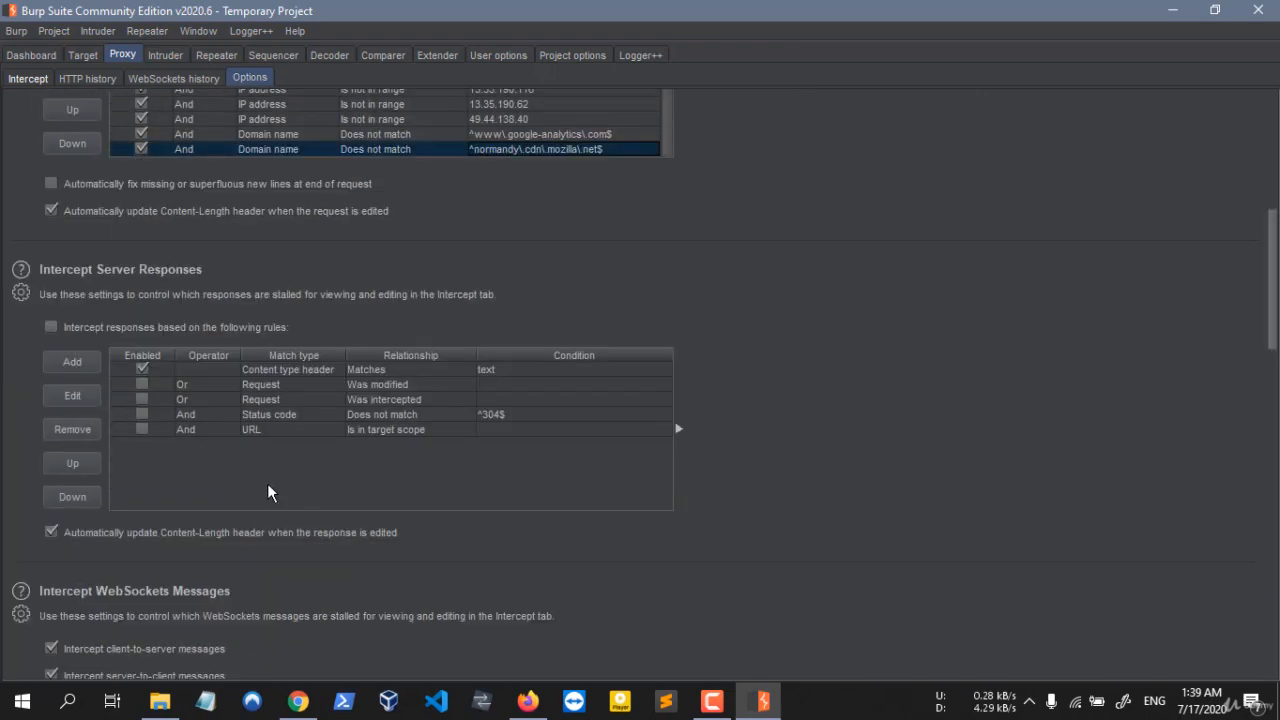
click(220, 429)
scroll(228, 488, down, 12)
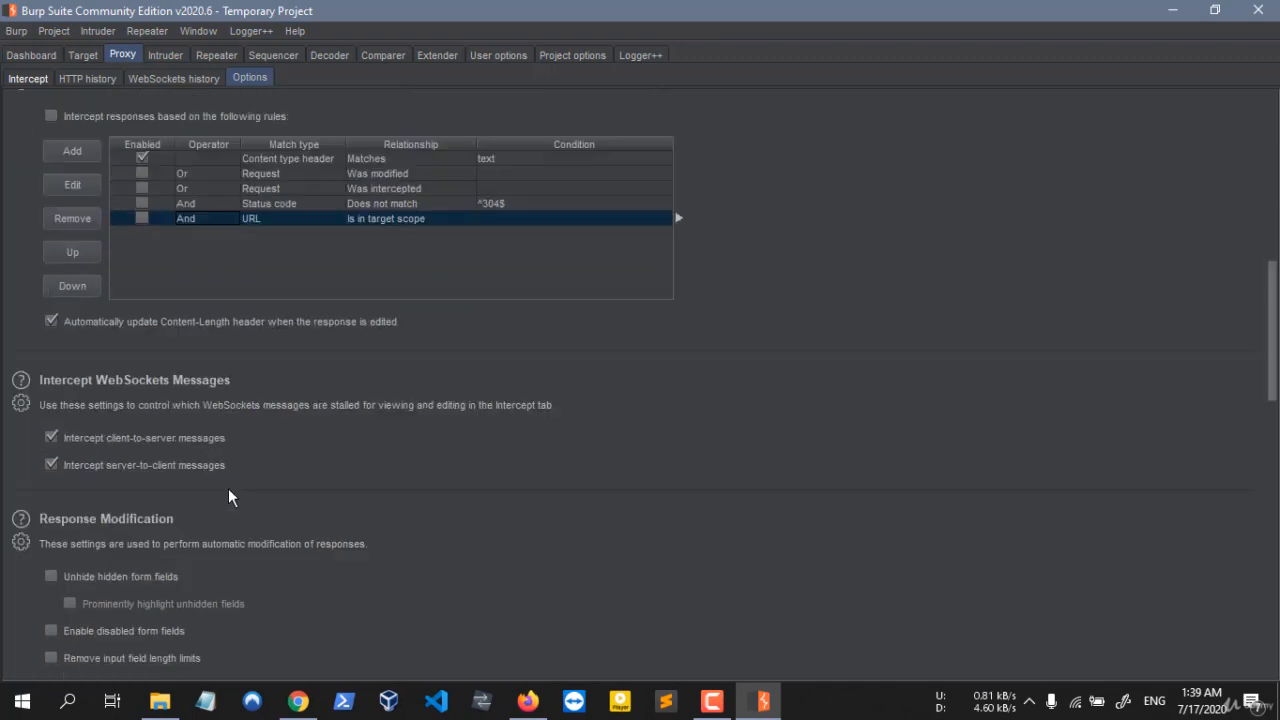
click(280, 296)
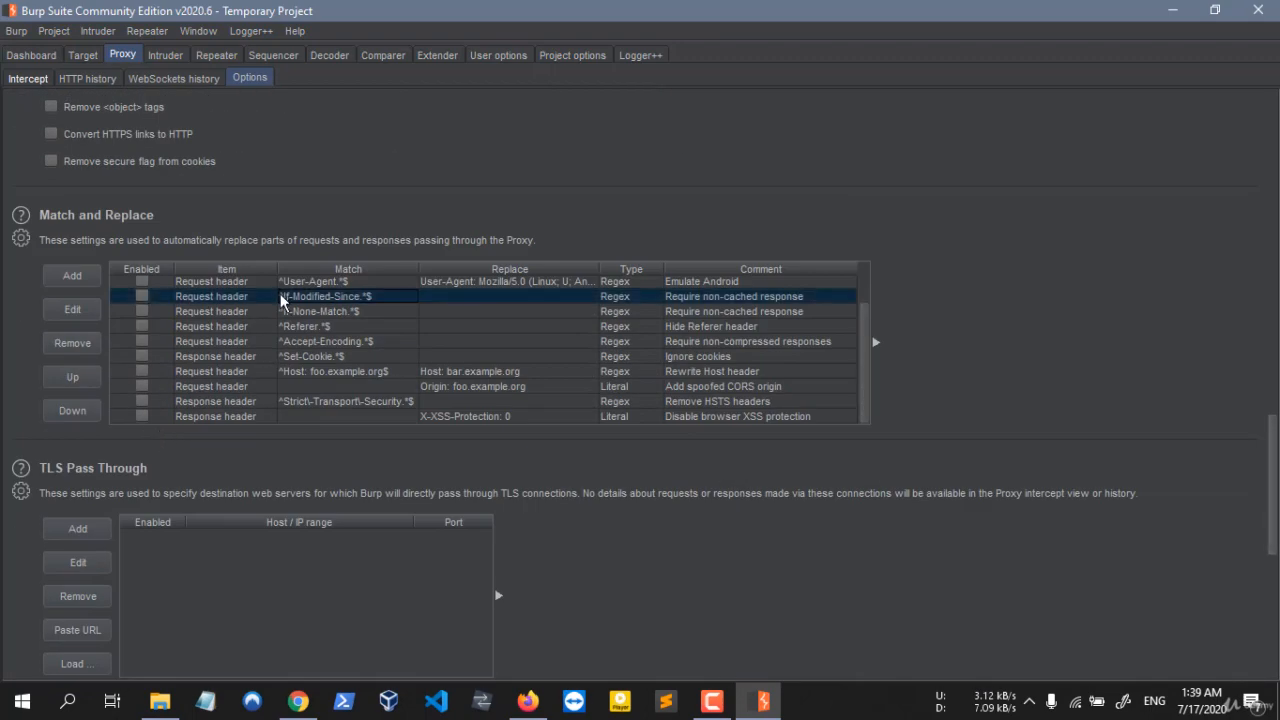
scroll(258, 368, down, 7)
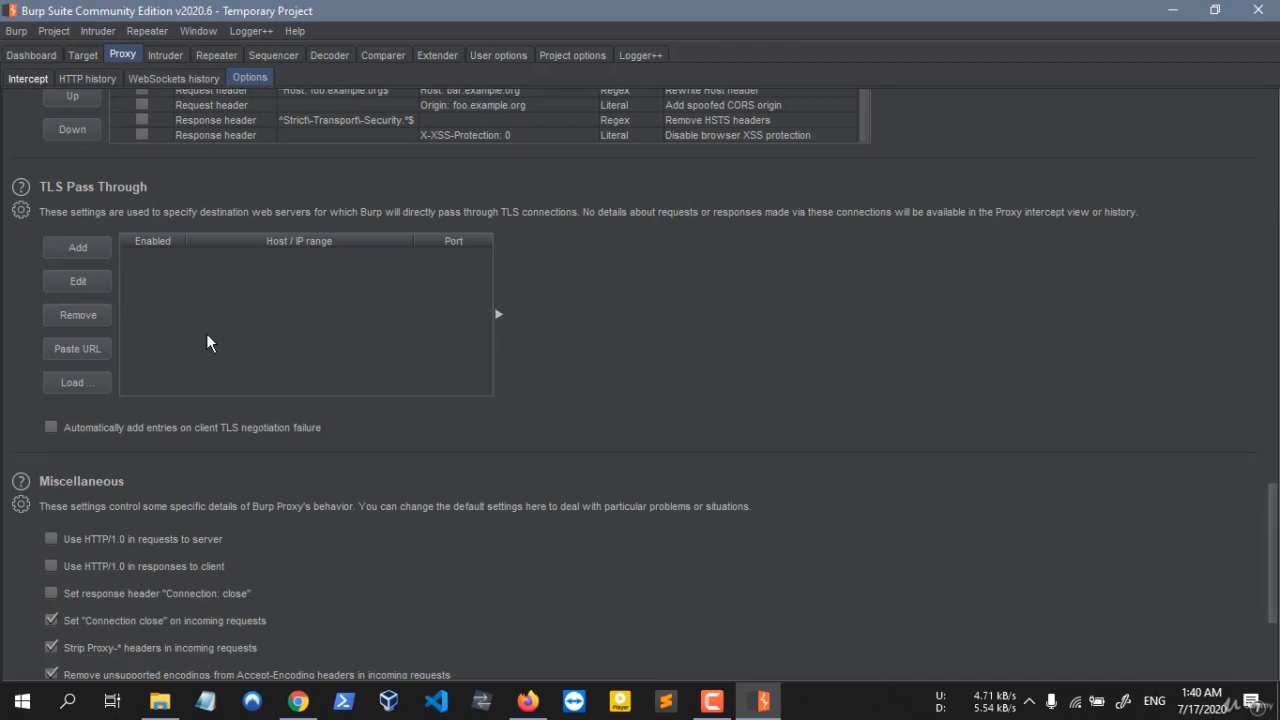
scroll(189, 328, up, 3)
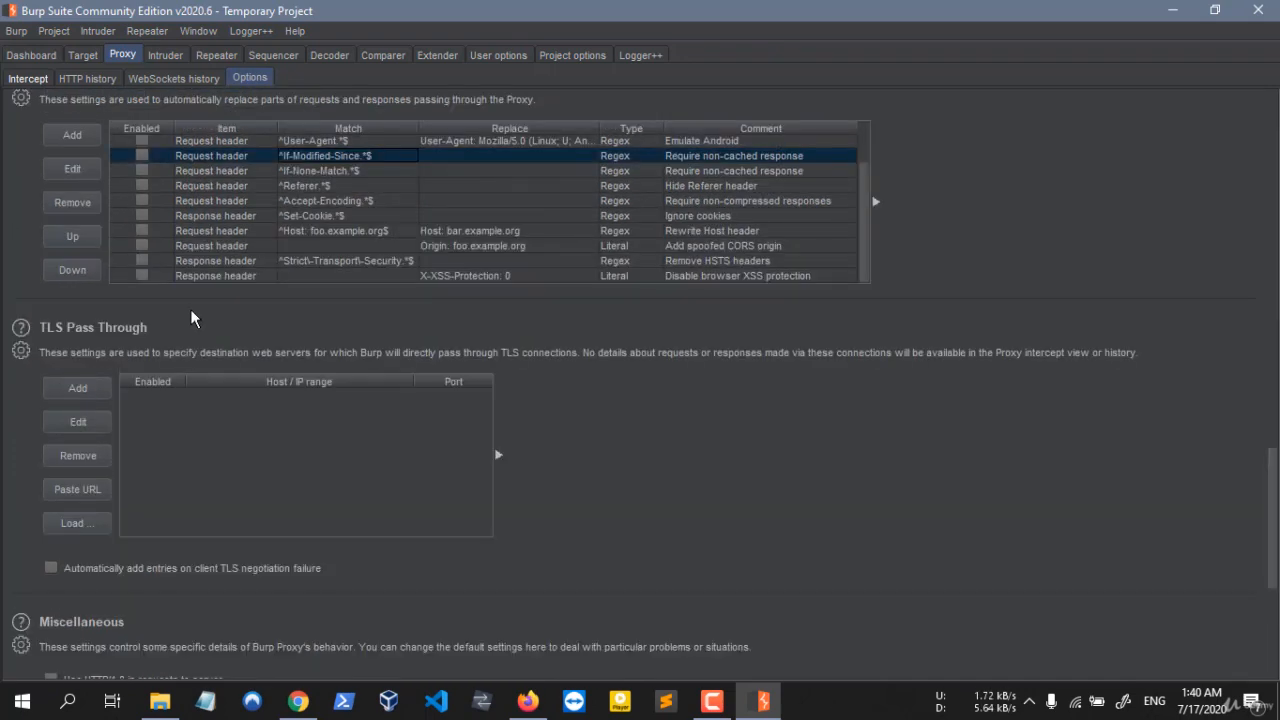
scroll(192, 316, down, 7)
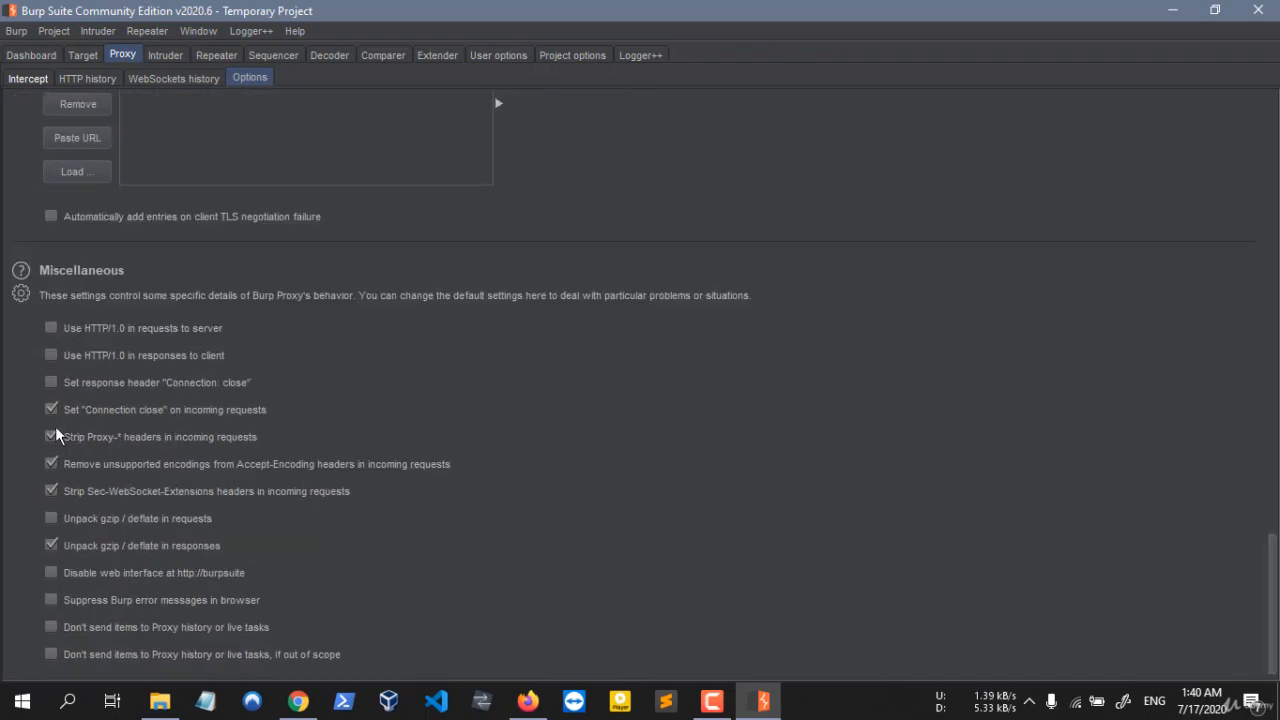
scroll(70, 427, down, 1)
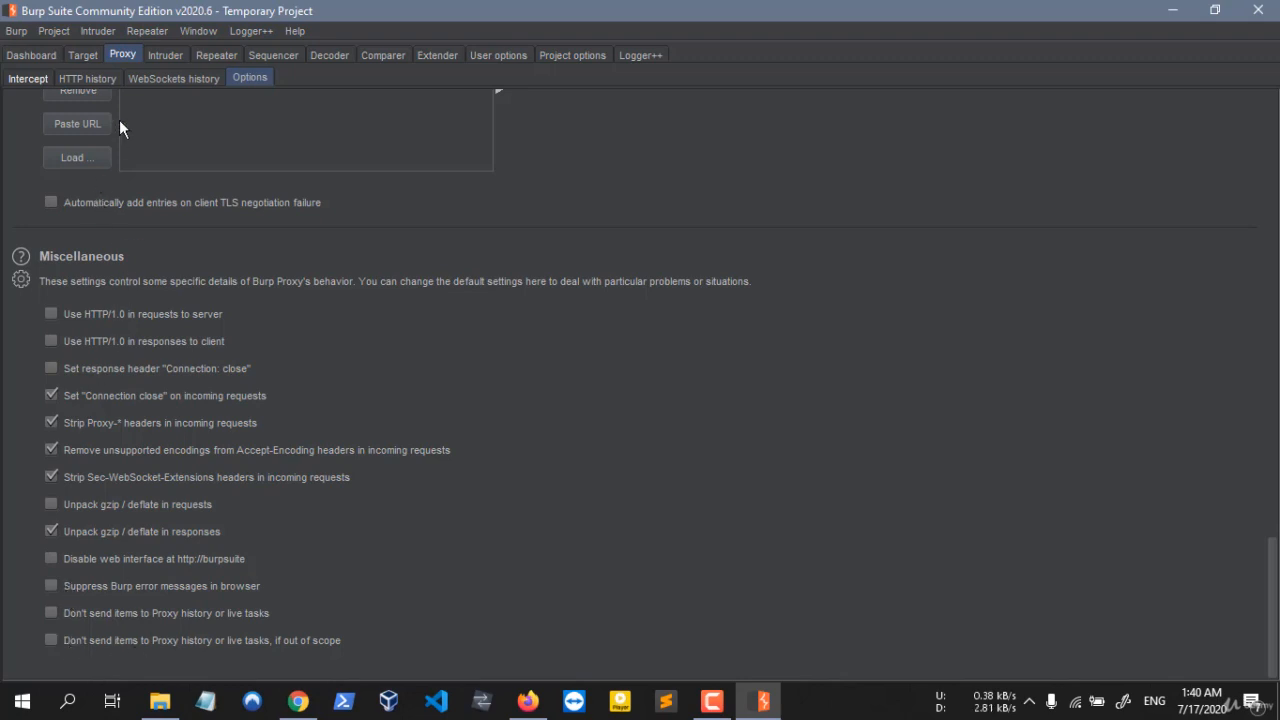
Step: Return to the intercepted normandy.cdn.mozilla.net request and forward it
click(199, 79)
click(103, 79)
click(36, 77)
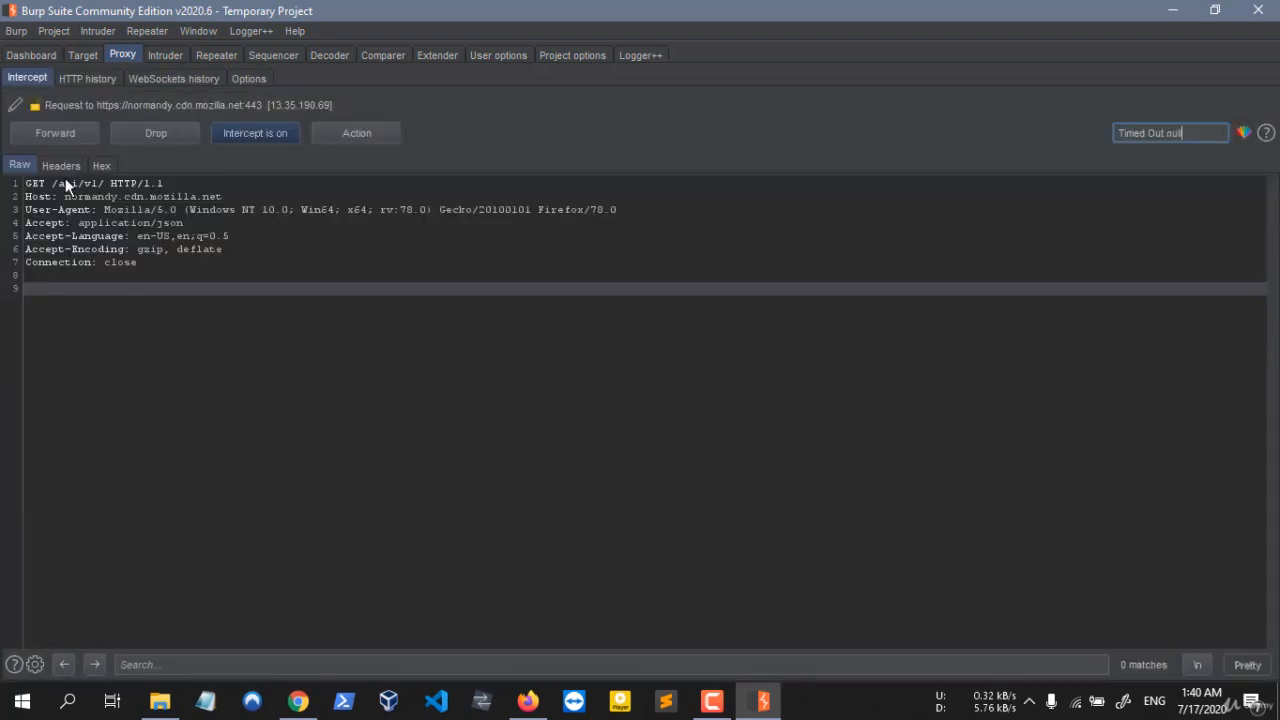
click(55, 132)
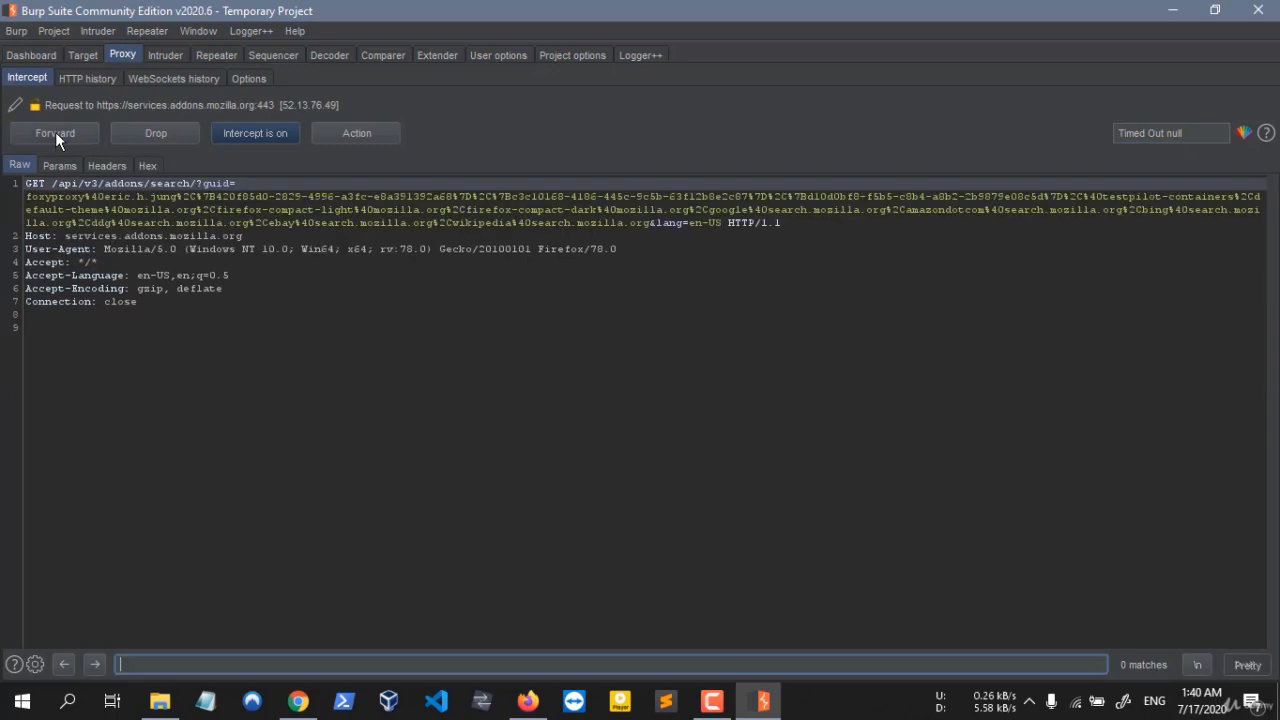
Step: Exclude the services.addons.mozilla.org host from interception
right_click(213, 296)
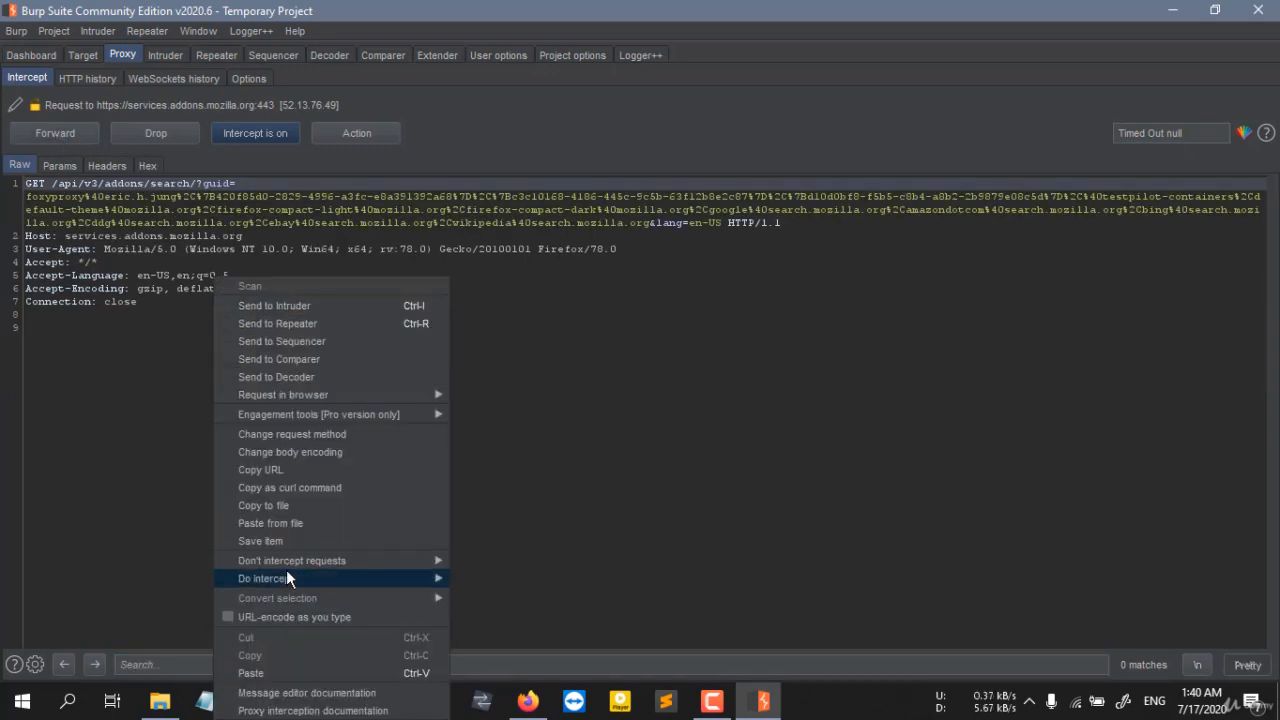
mouse_move(288, 564)
click(507, 557)
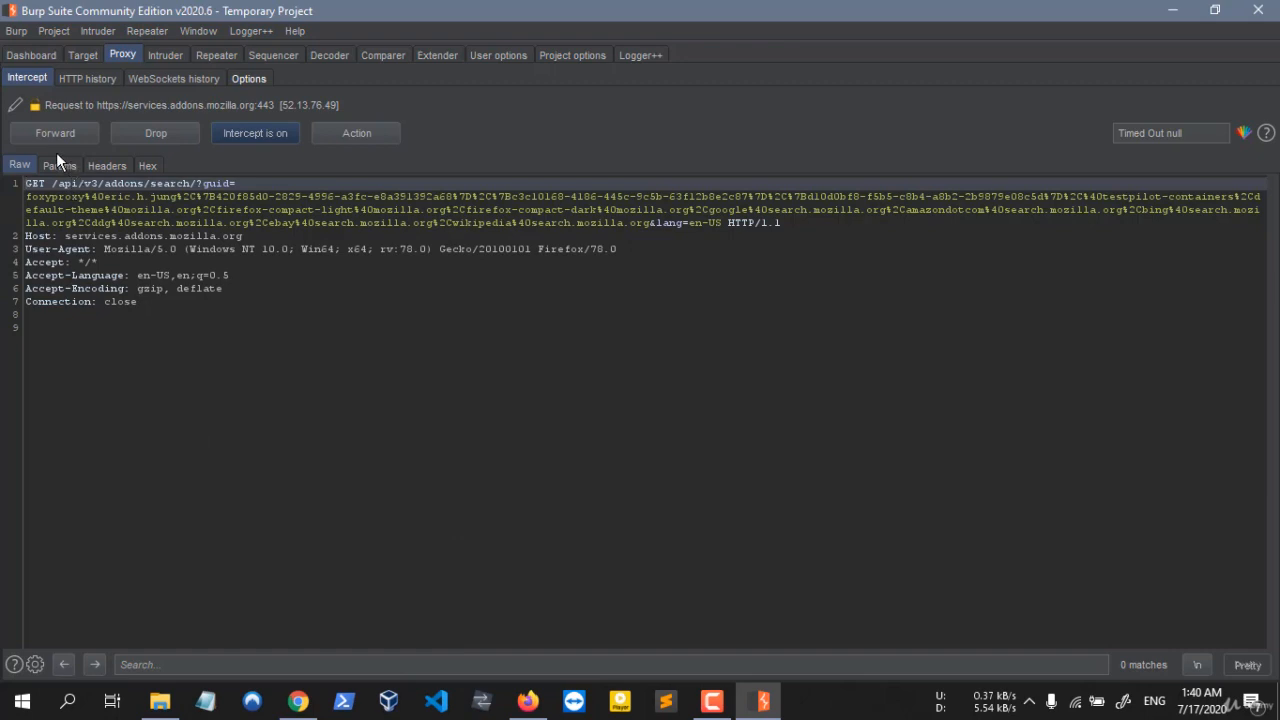
Step: Forward the pending requests, including the bat.bing.com one, until the nordvpn.com admin-ajax.php request is reached
click(59, 134)
click(60, 131)
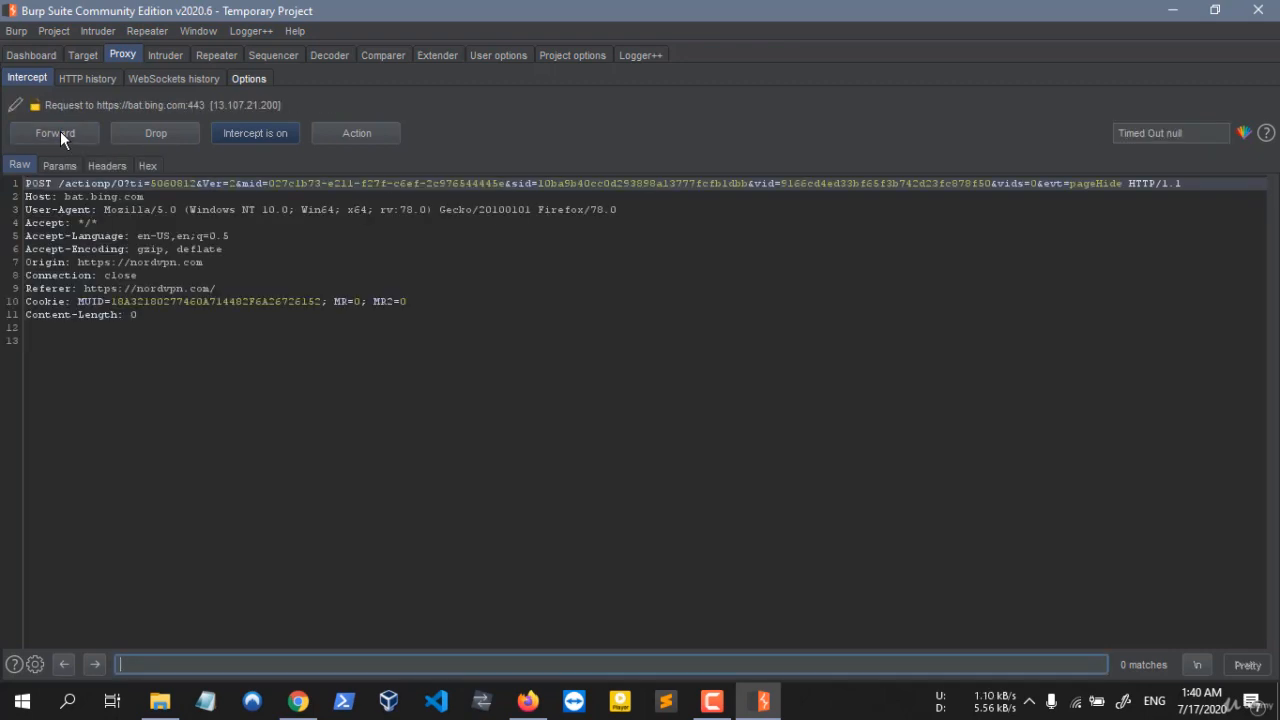
click(52, 132)
click(67, 124)
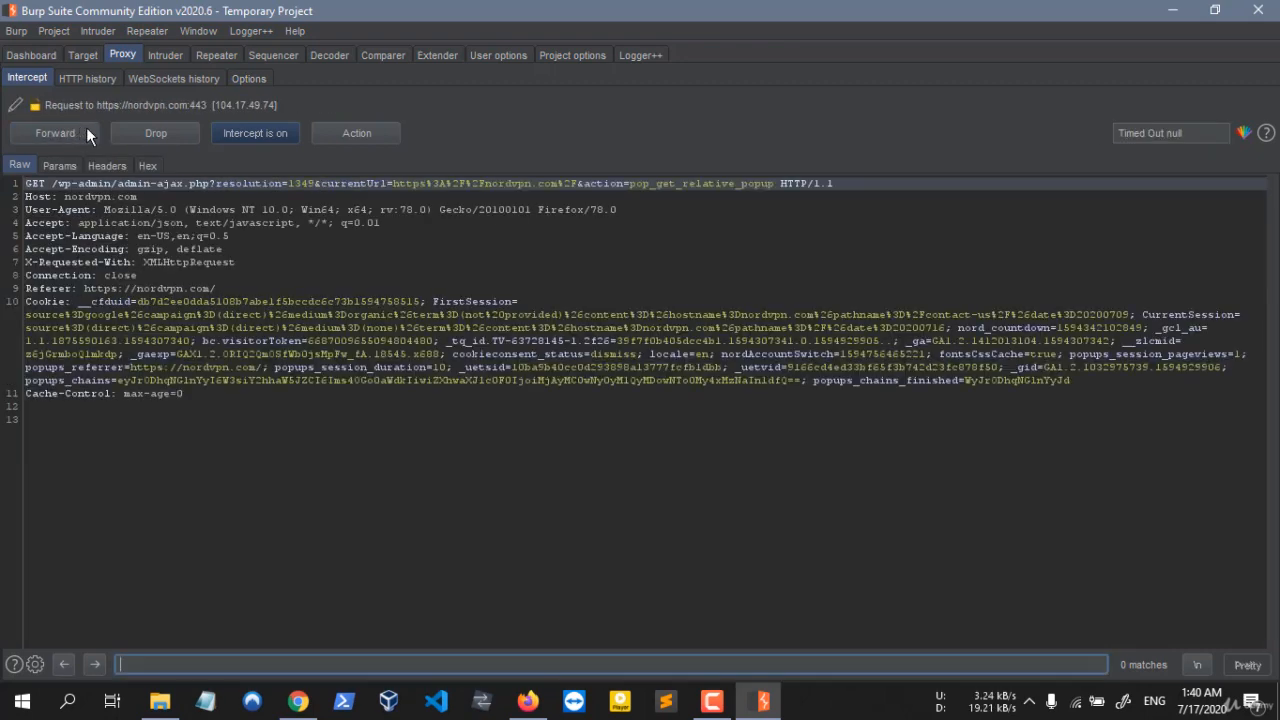
Step: Examine the admin-ajax.php request line of the nordvpn.com request, including its action and currentUrl parameters
drag(57, 184, 775, 182)
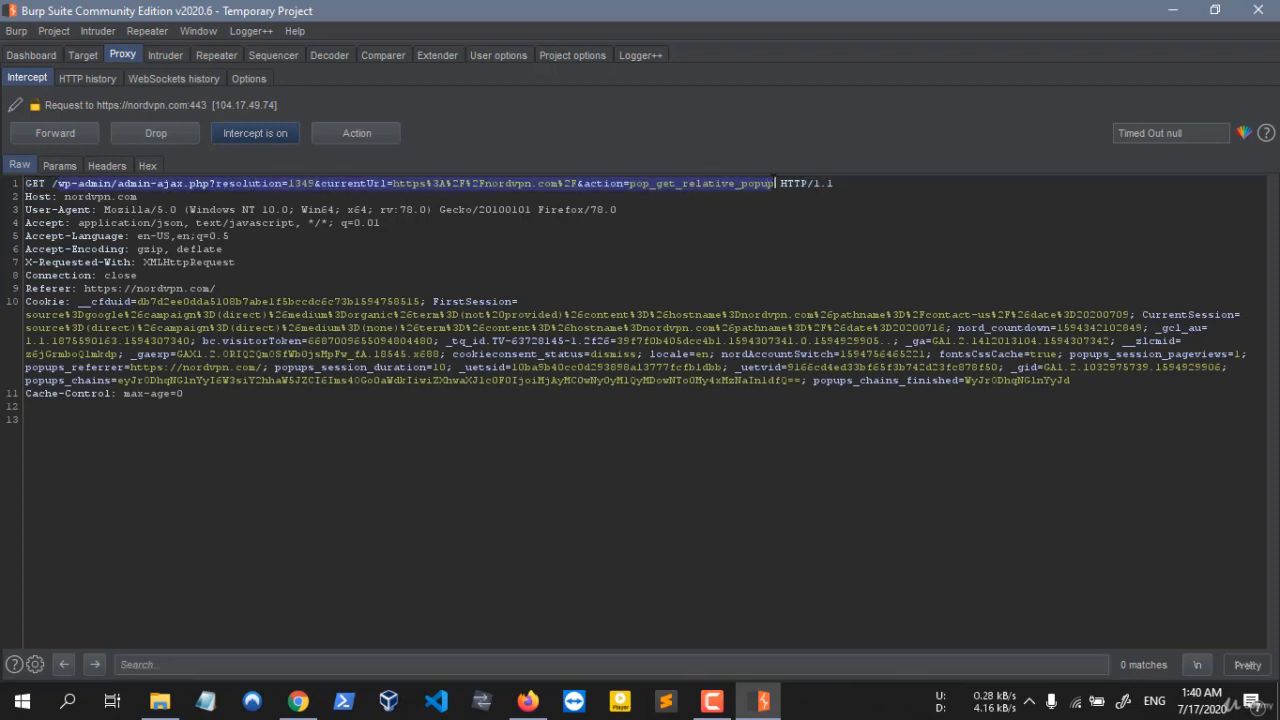
double_click(775, 182)
double_click(755, 182)
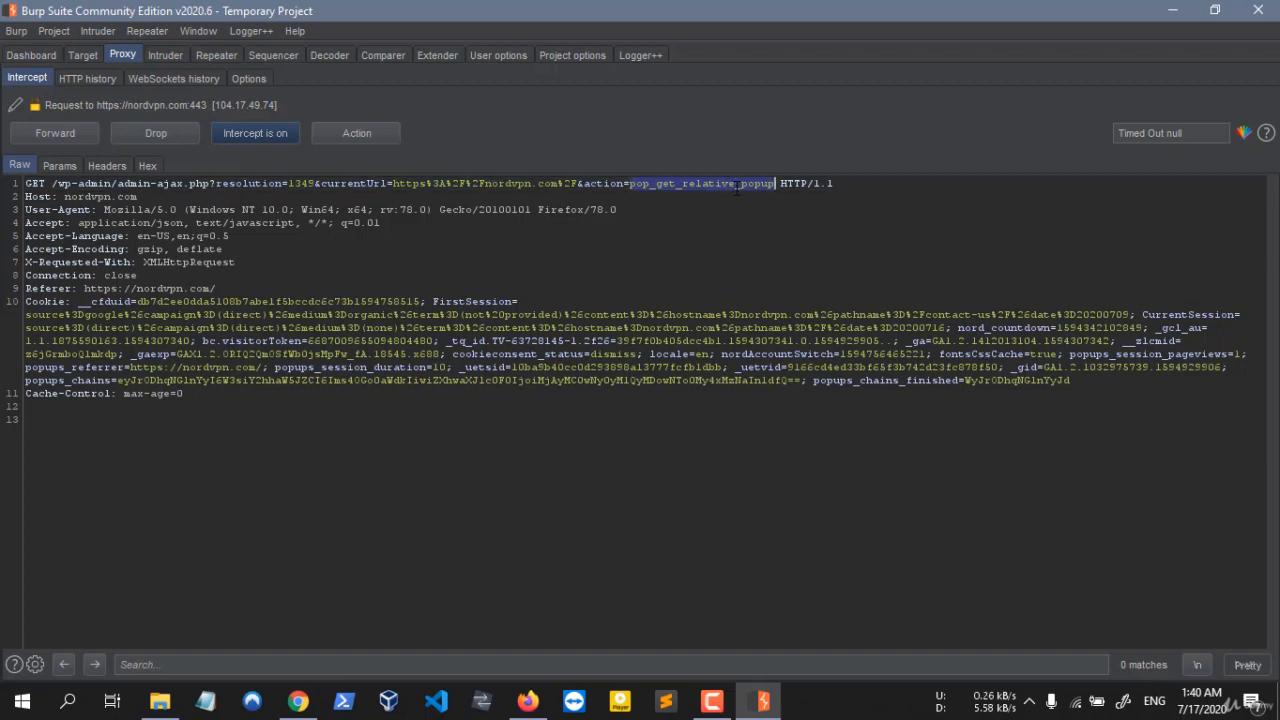
double_click(437, 183)
click(519, 210)
drag(575, 183, 445, 183)
click(420, 183)
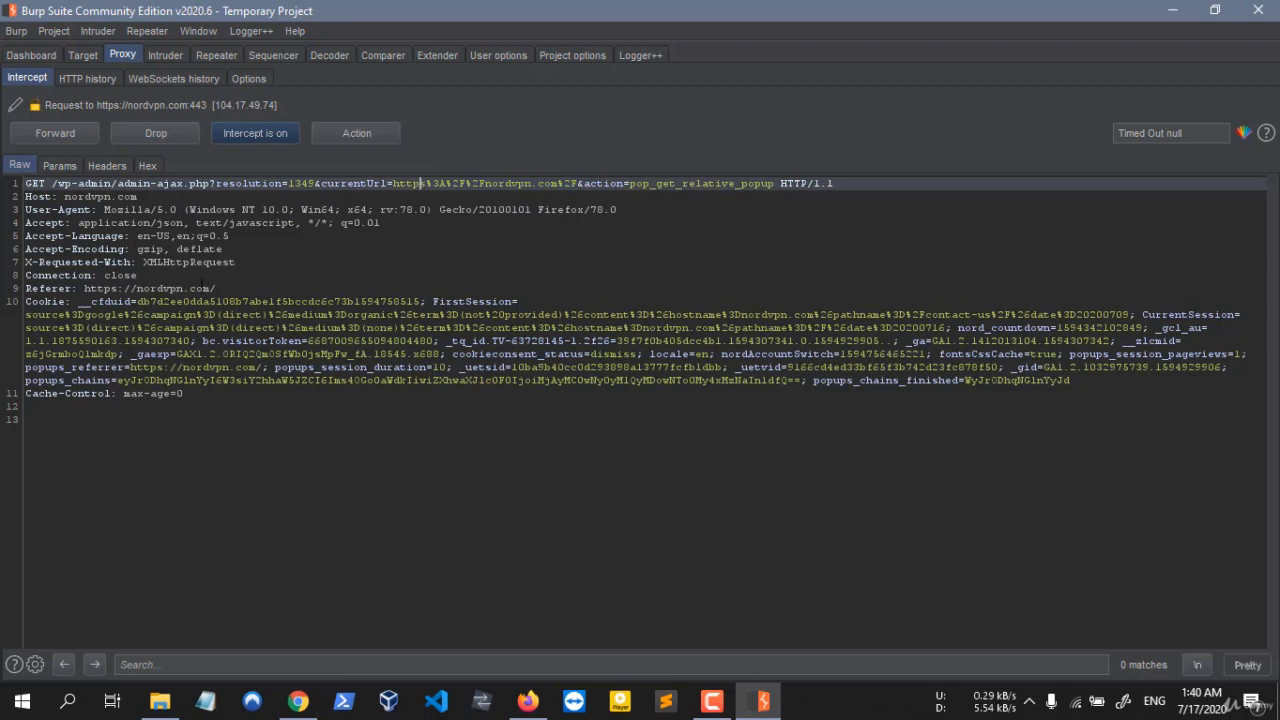
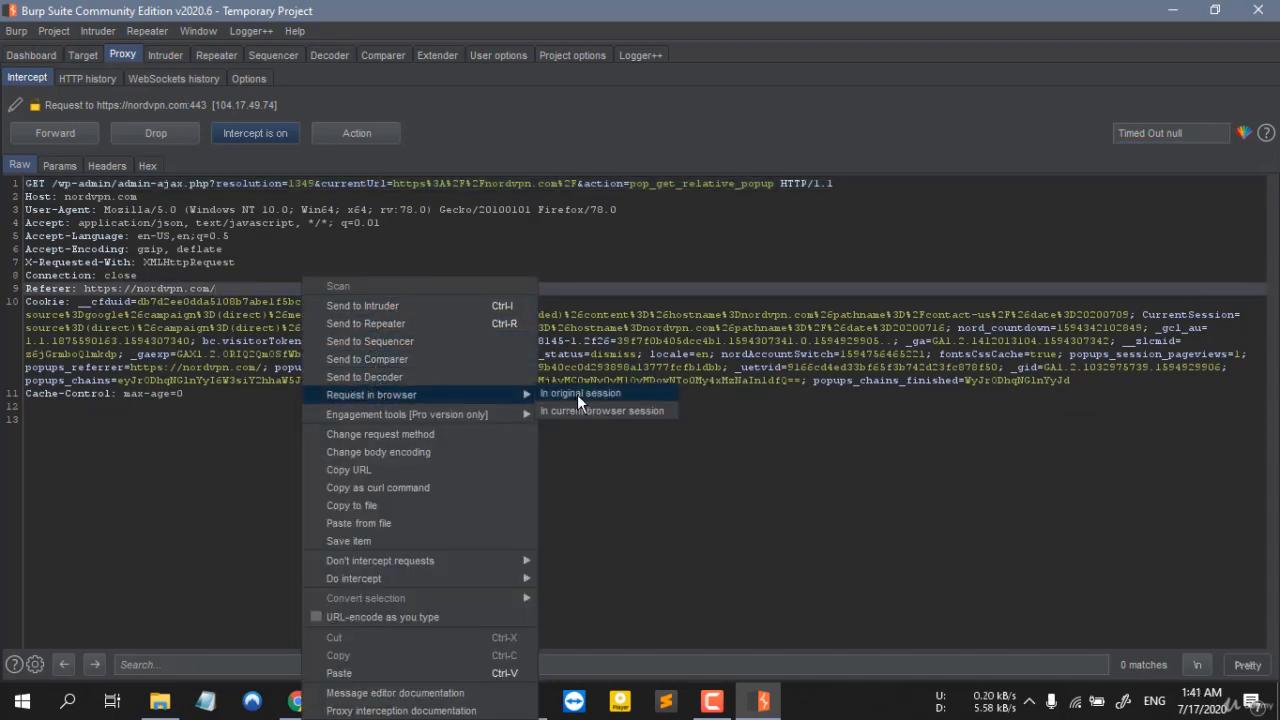
Step: Repeat the nordvpn.com request in its original session by opening the generated repeat URL in a new Firefox tab
click(577, 394)
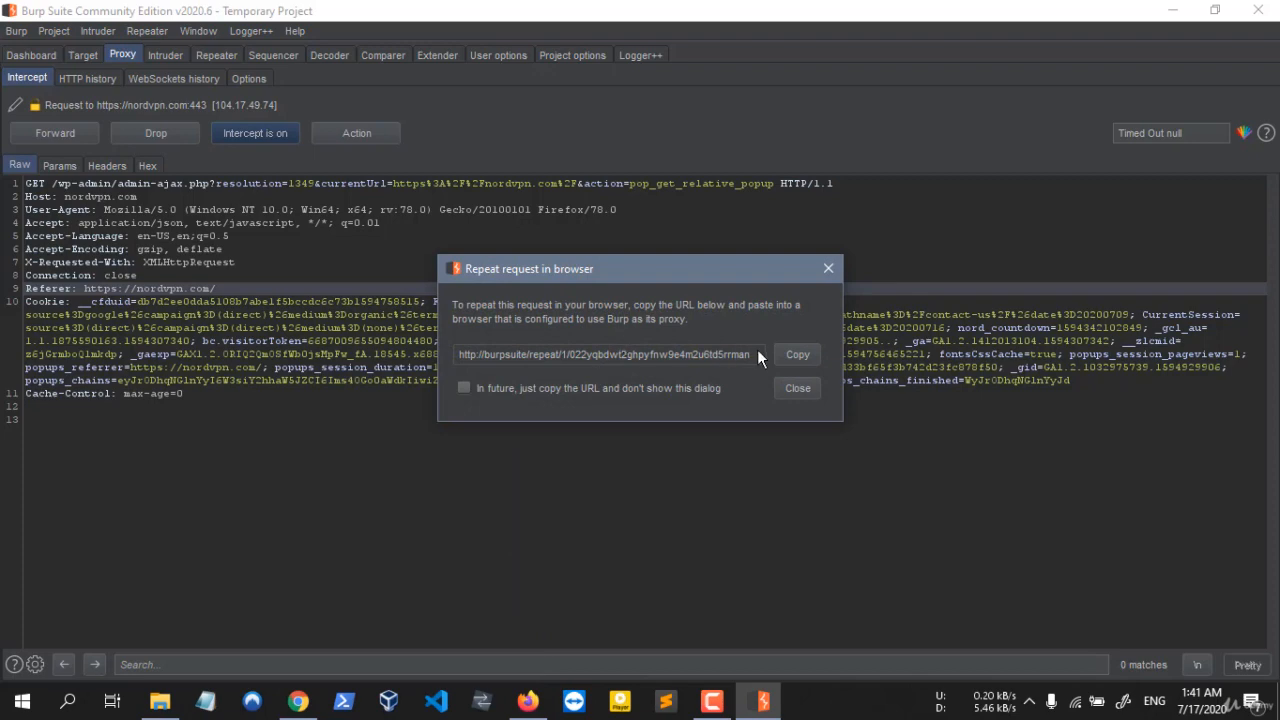
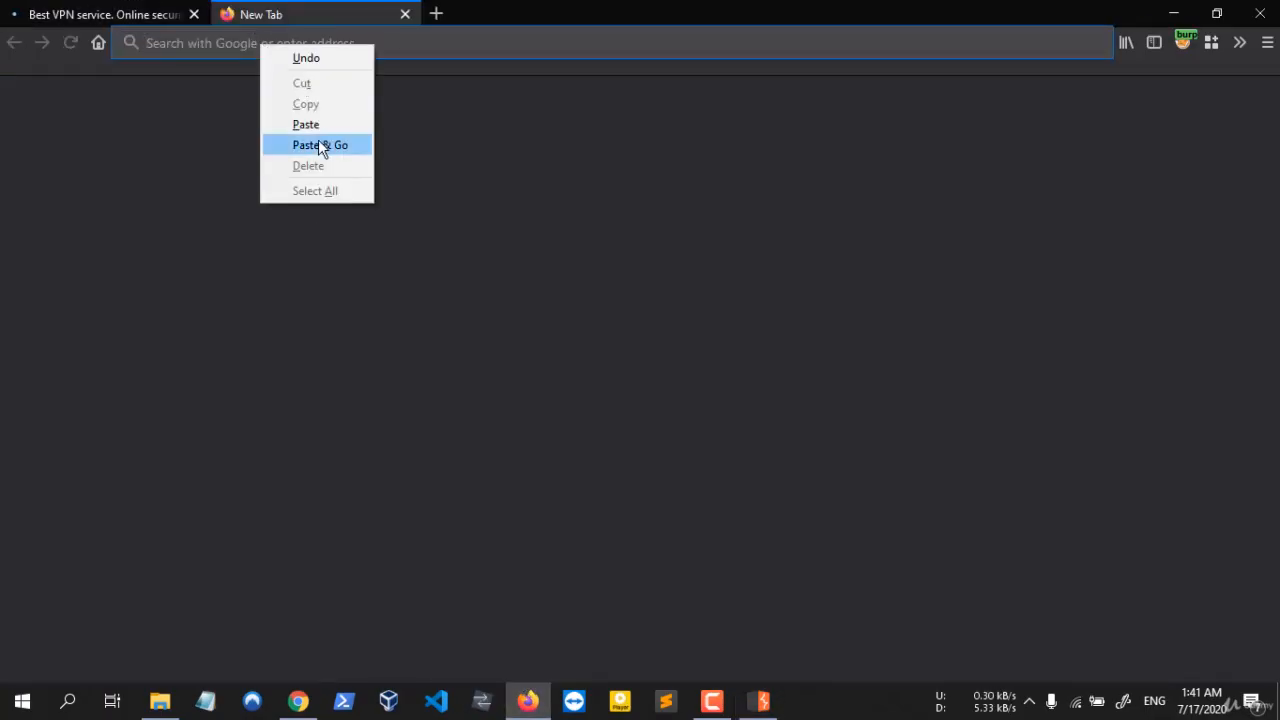
click(322, 146)
click(68, 258)
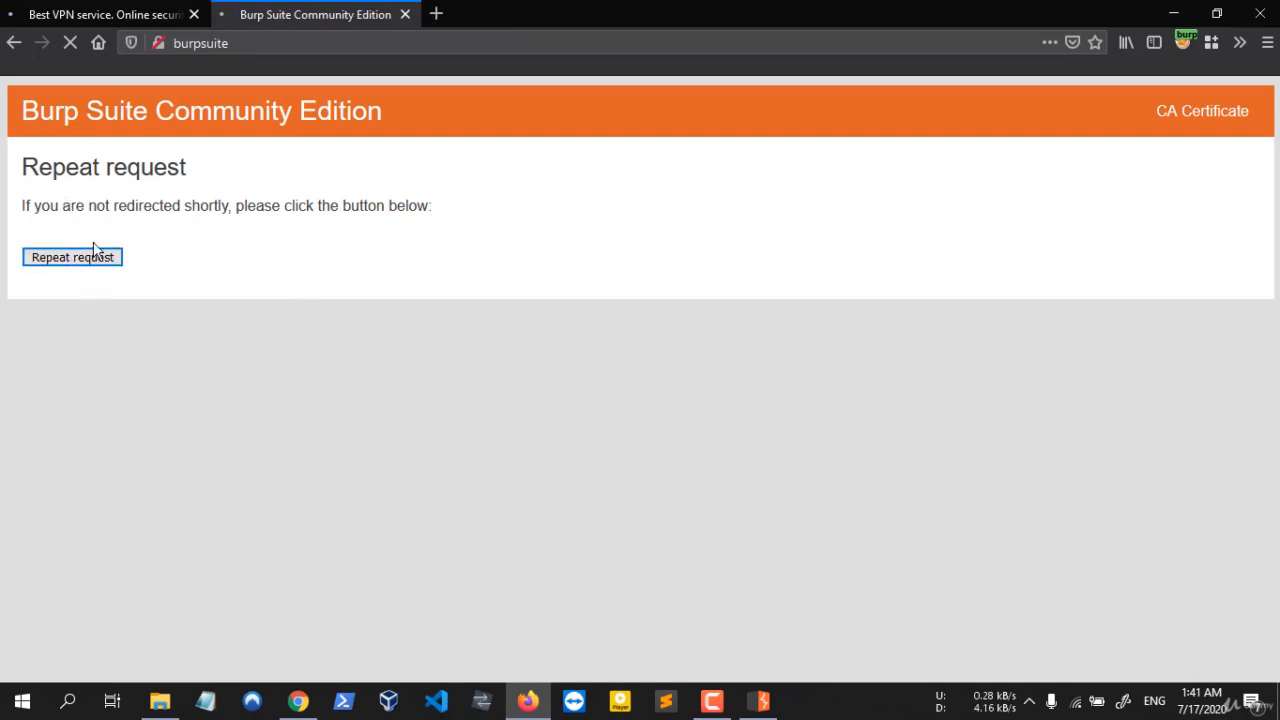
Step: Switch to Burp Suite, turn interception off and move its window aside to uncover the browser
click(760, 700)
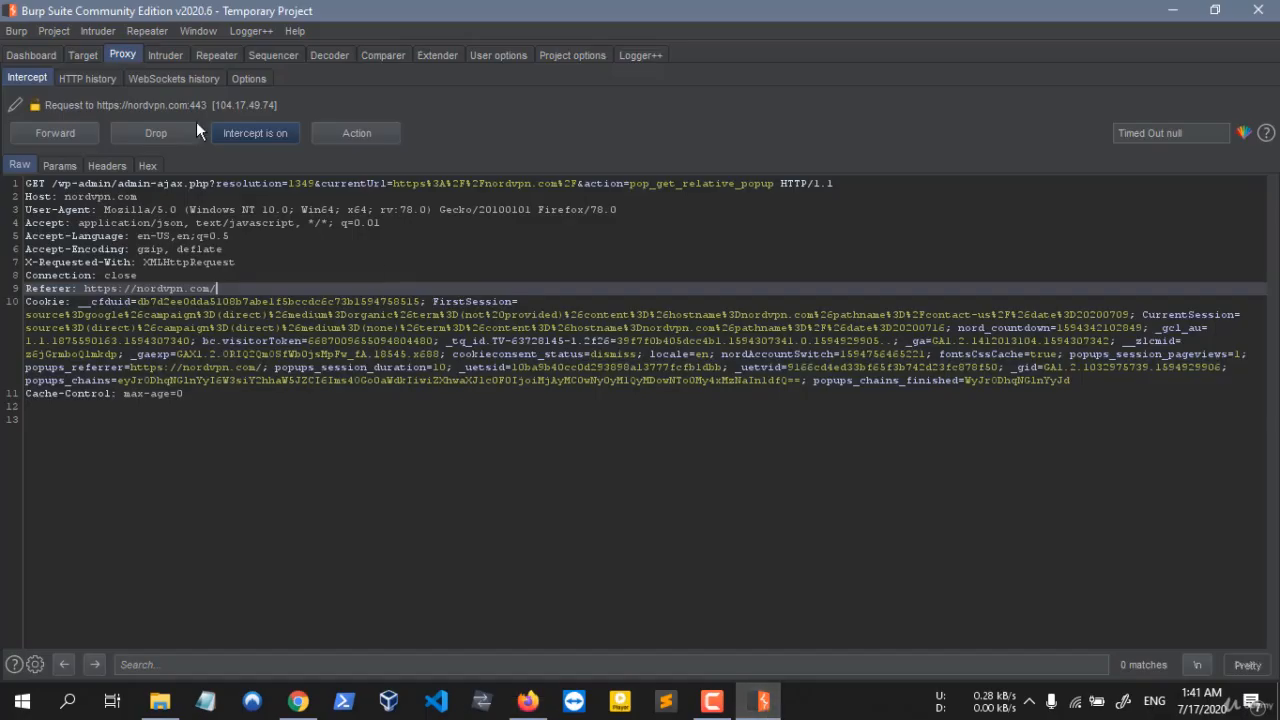
click(273, 132)
drag(295, 10, 851, 312)
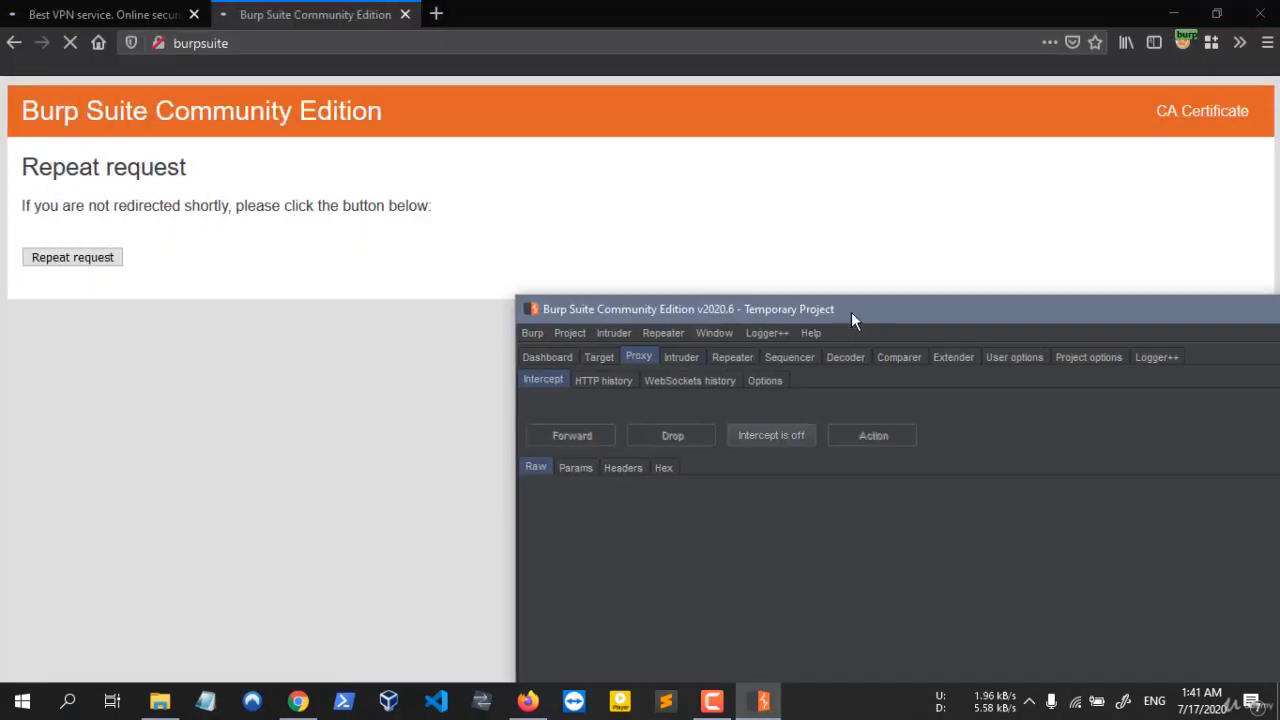
Step: Read the message in the repeated request's JSON response in Firefox, and close that tab
click(166, 151)
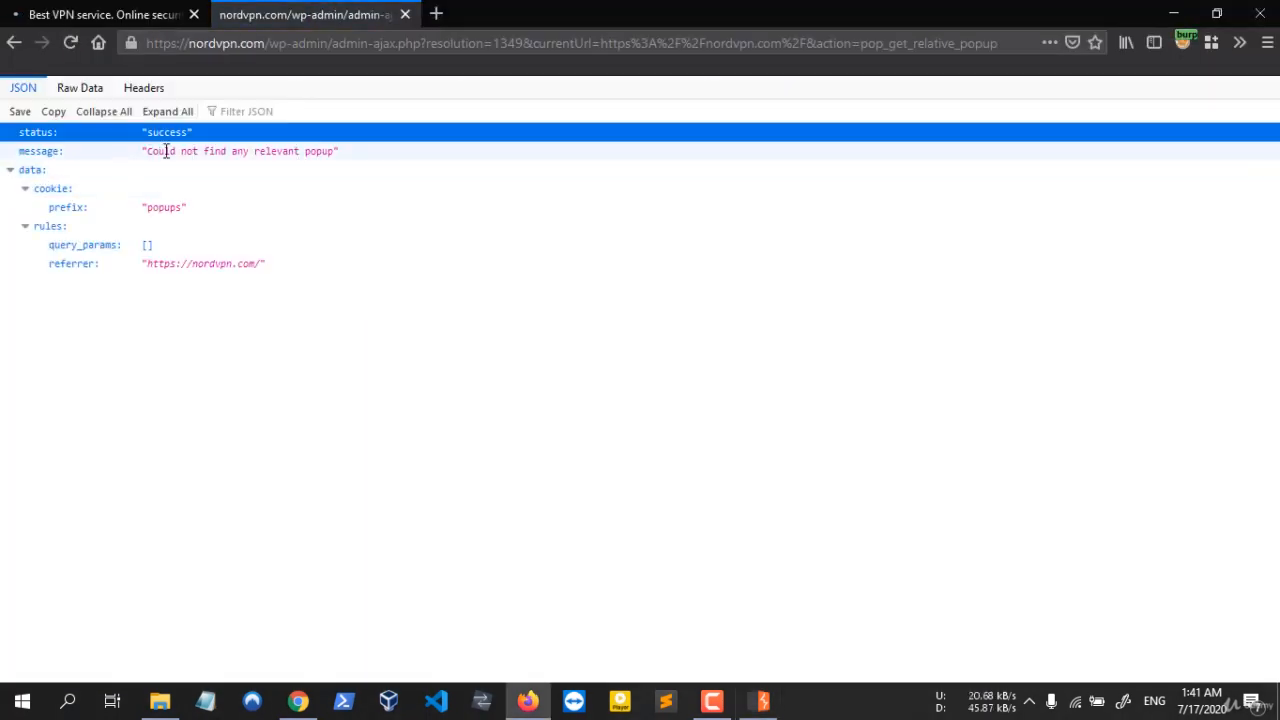
mouse_move(153, 151)
mouse_down()
mouse_move(326, 157)
mouse_move(145, 151)
mouse_up()
click(326, 157)
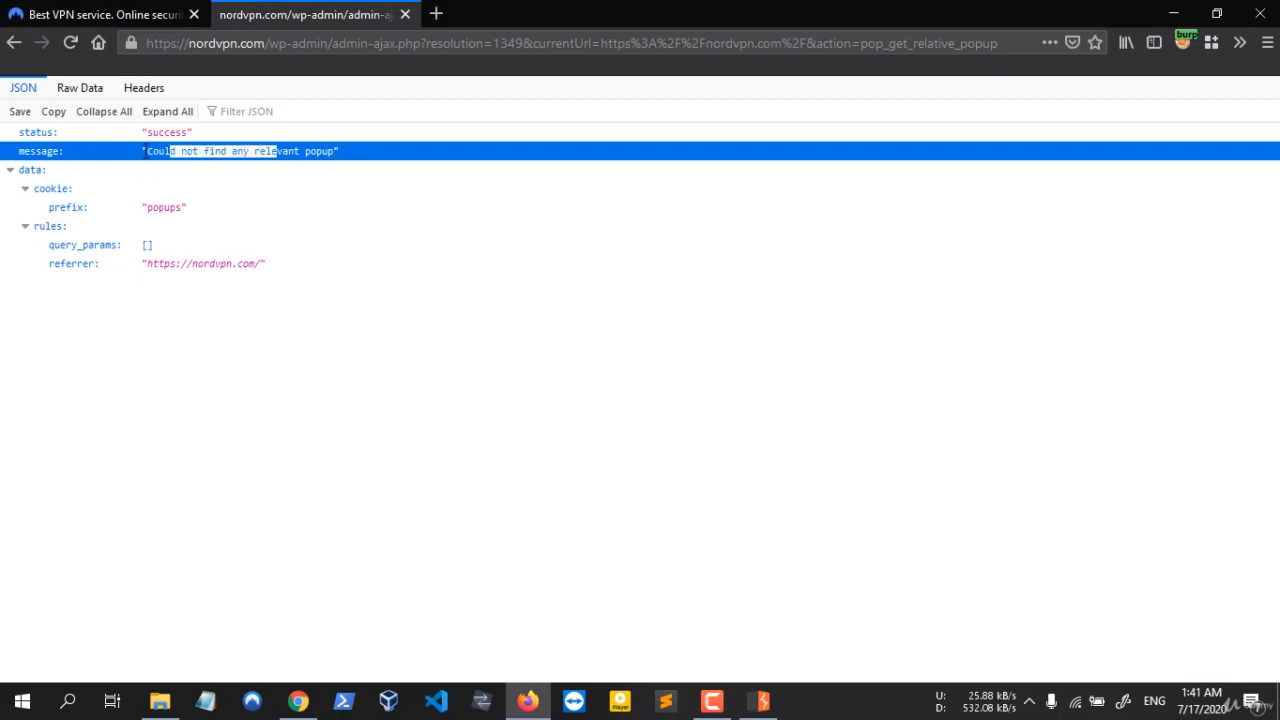
click(146, 152)
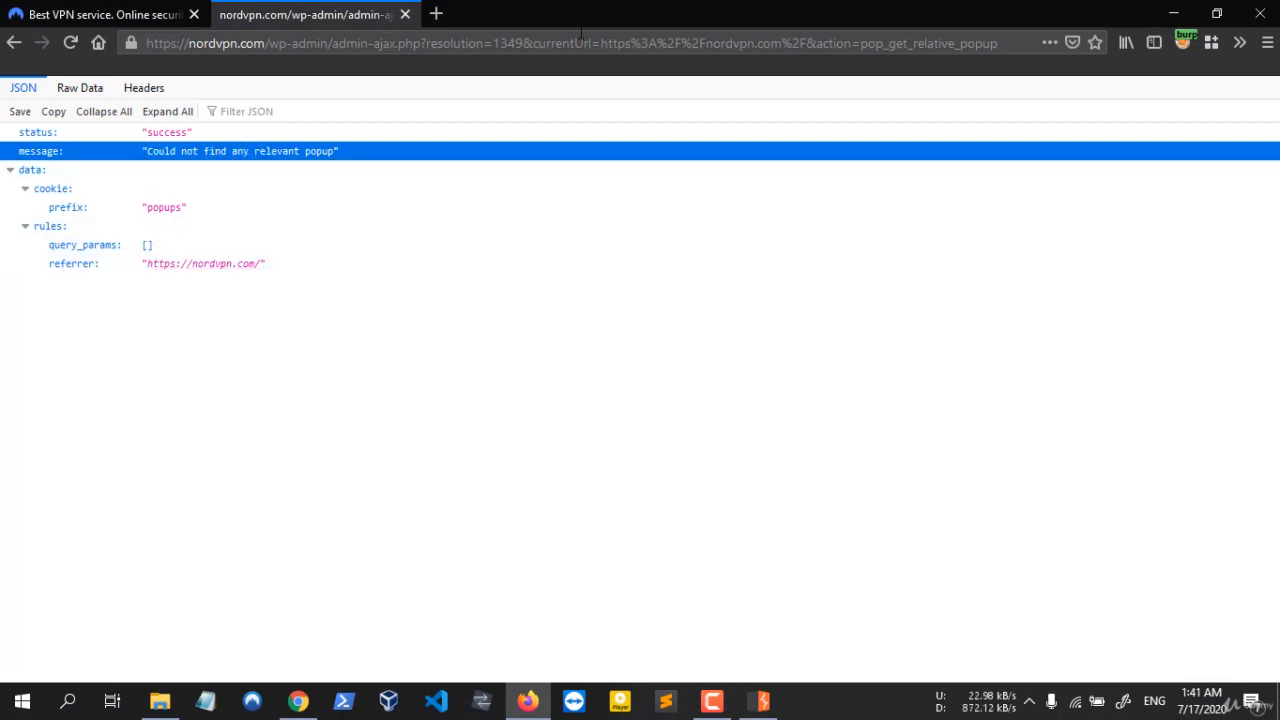
click(405, 14)
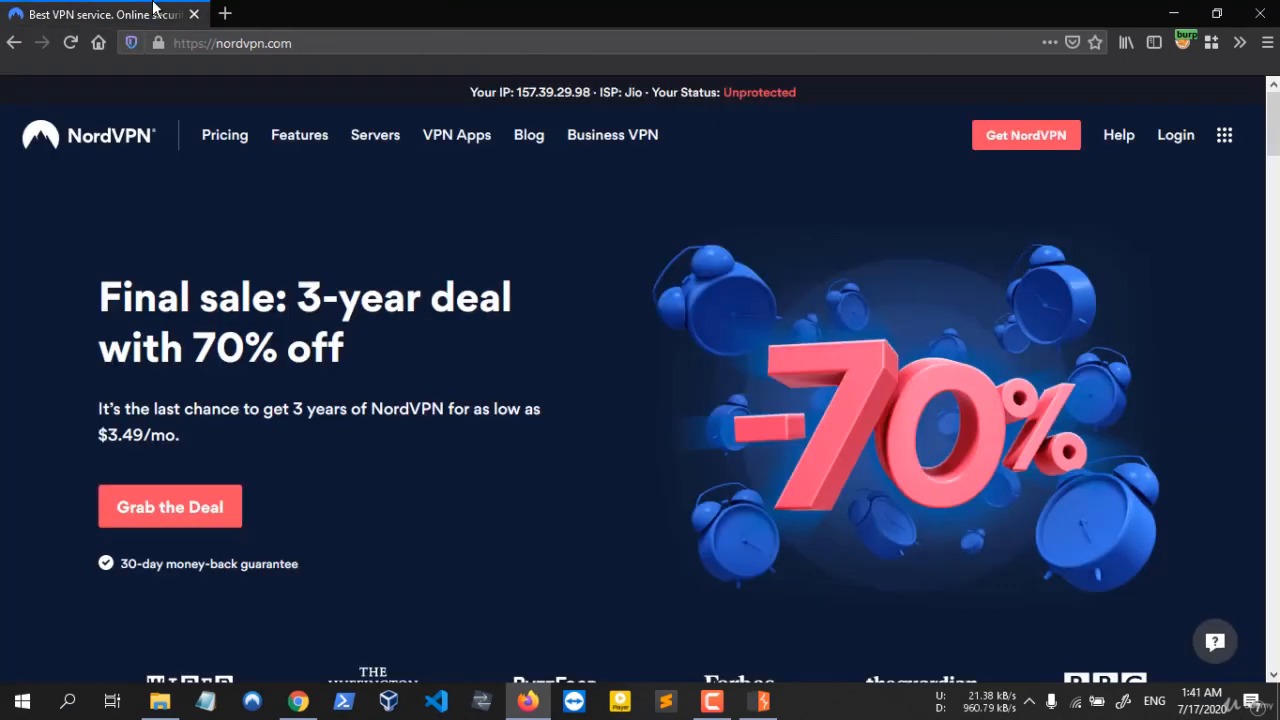
Step: Bring the Burp Suite window back in front of the browser and maximize it
click(762, 701)
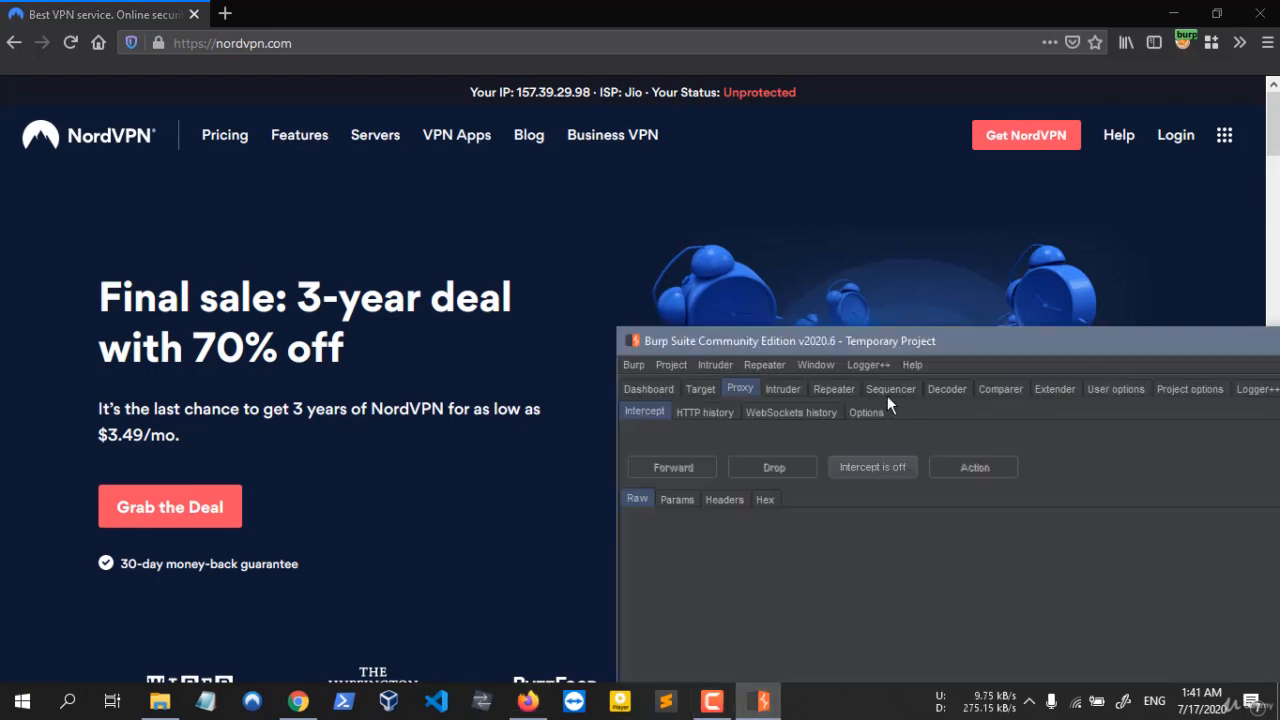
drag(889, 339, 840, 94)
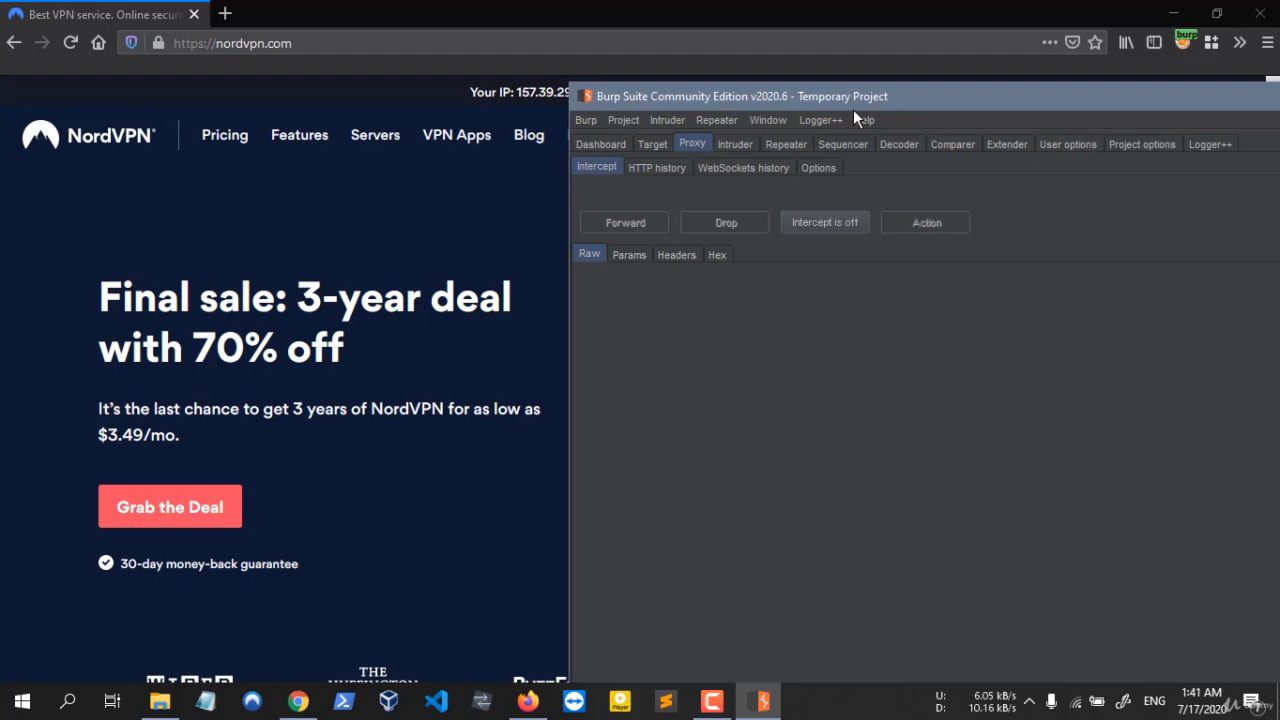
drag(860, 99, 413, 46)
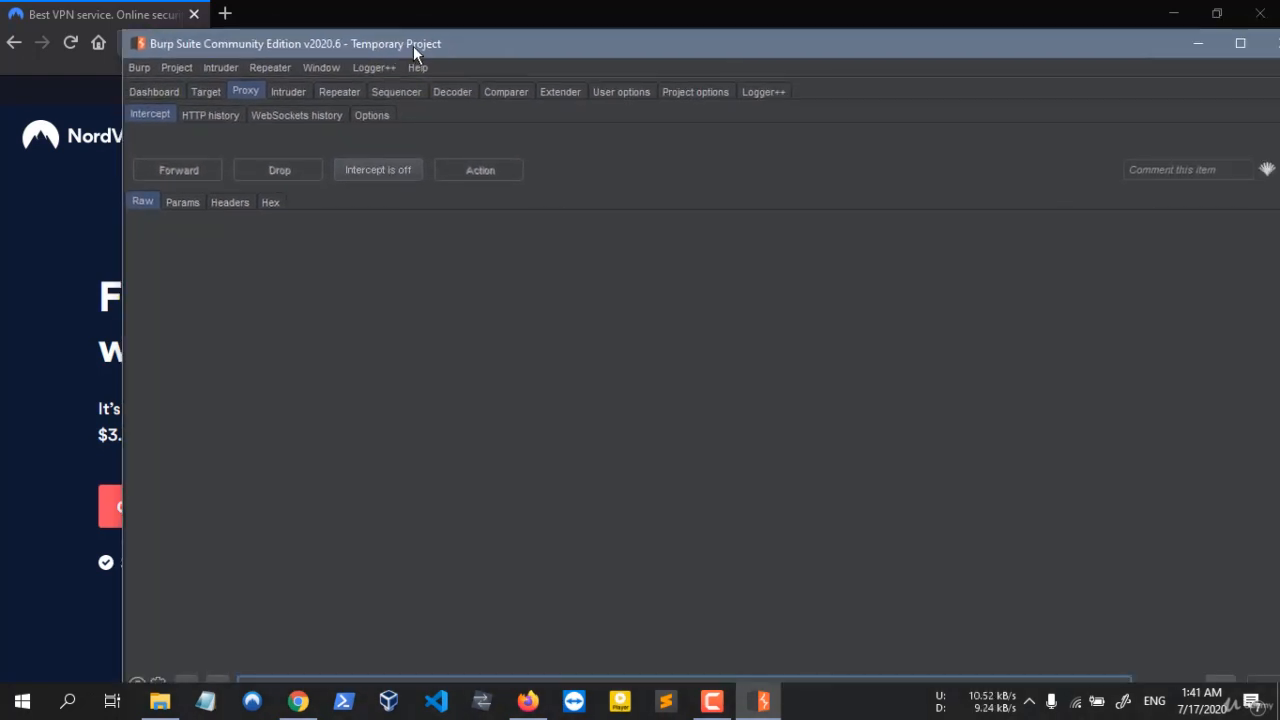
double_click(413, 46)
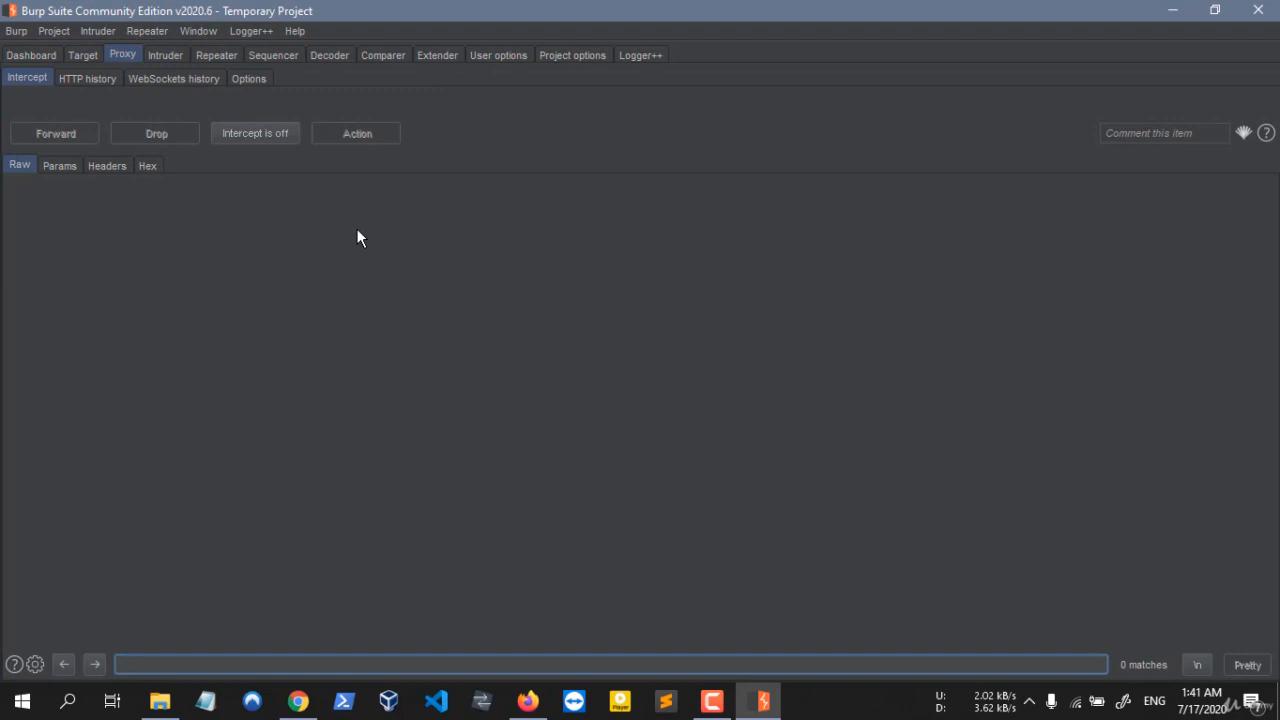